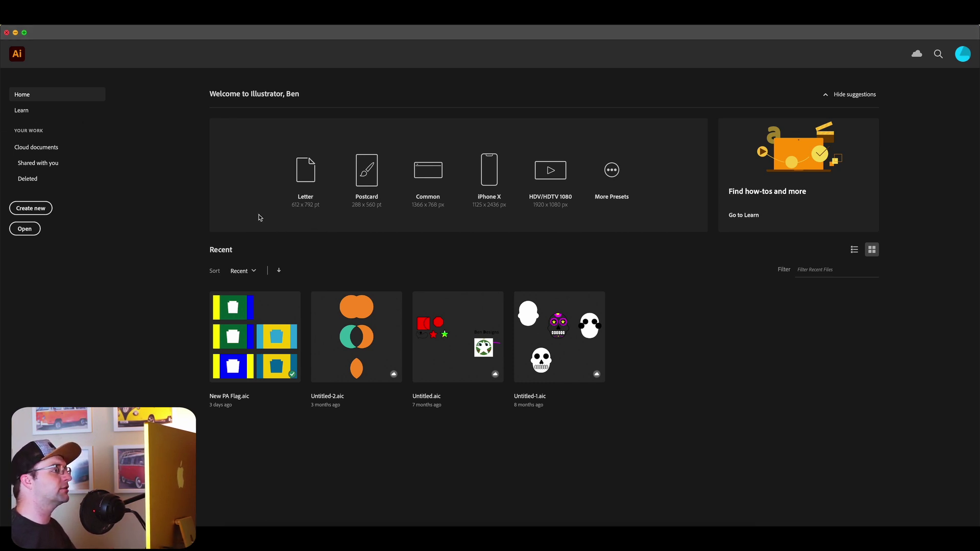
Start a new document with width and height both set to 1000 px
key("super+n")
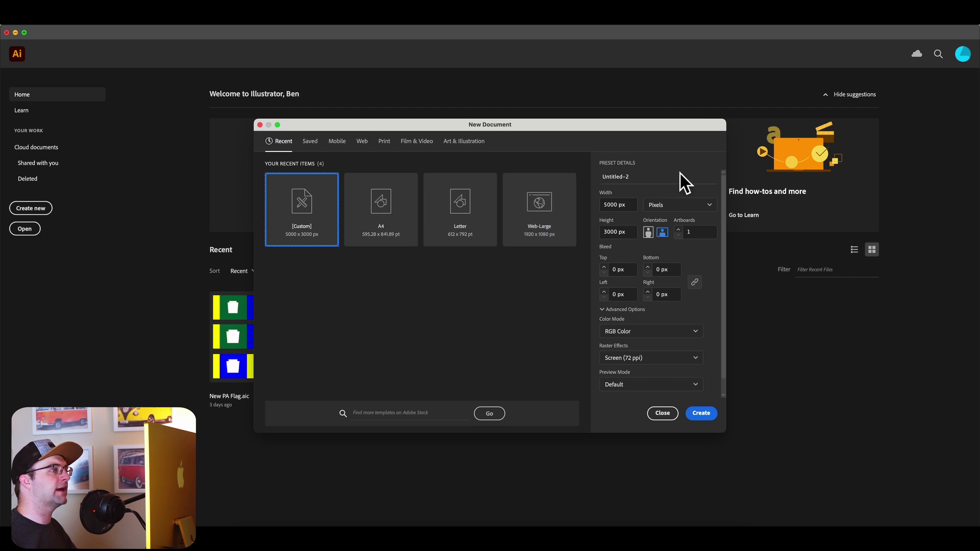
left_click(615, 205)
type("1")
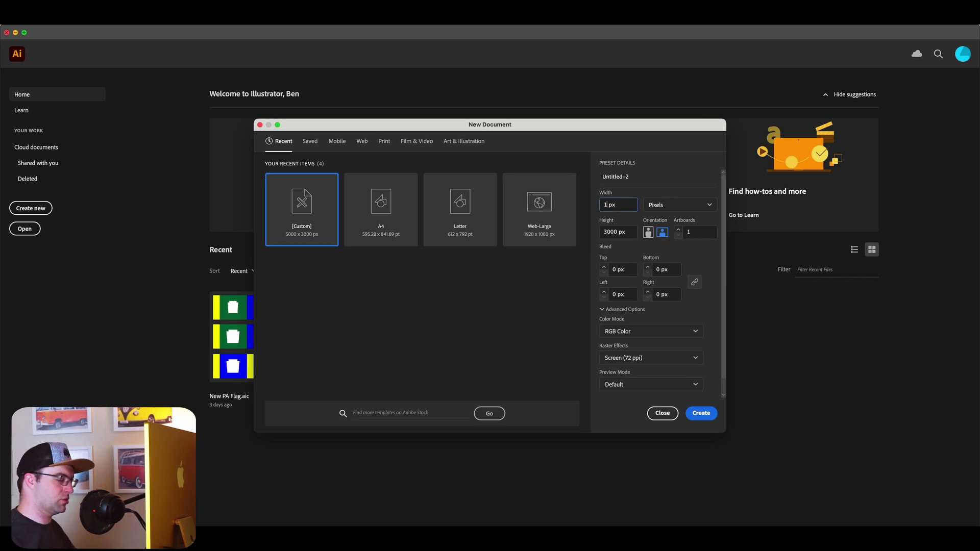
type("000")
key("Tab")
type("10")
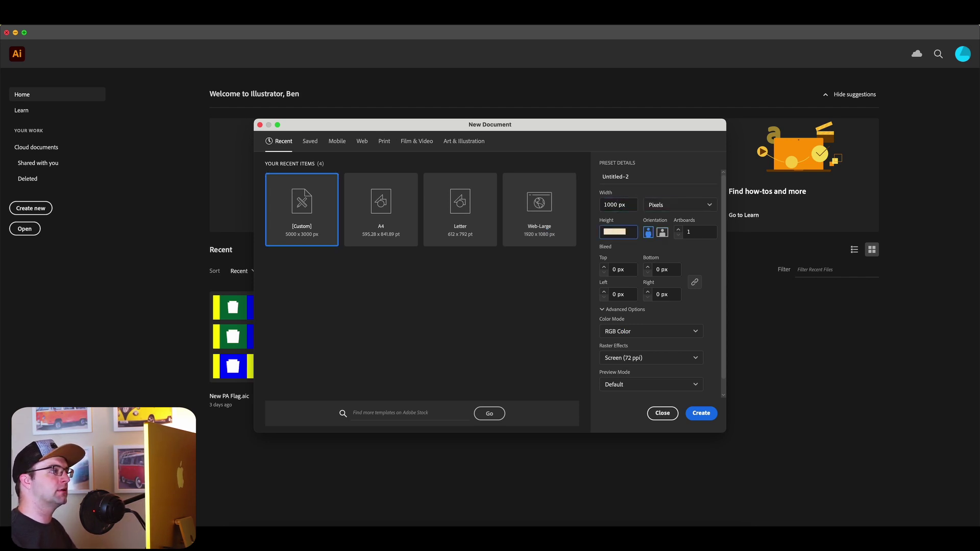
type("00")
key("Tab")
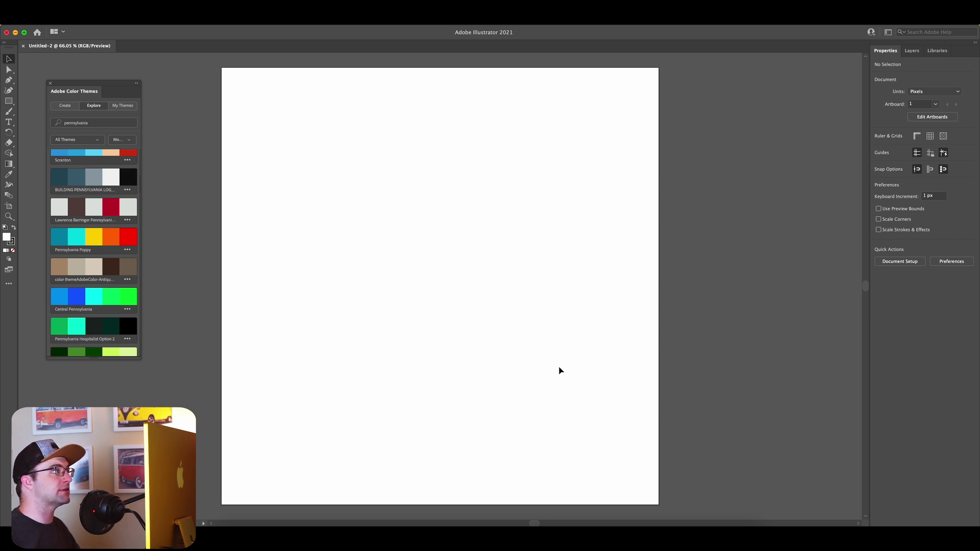
Close the Color Themes panel and draw a 762 × 408 px rectangle at X 500, Y 403
left_click(50, 84)
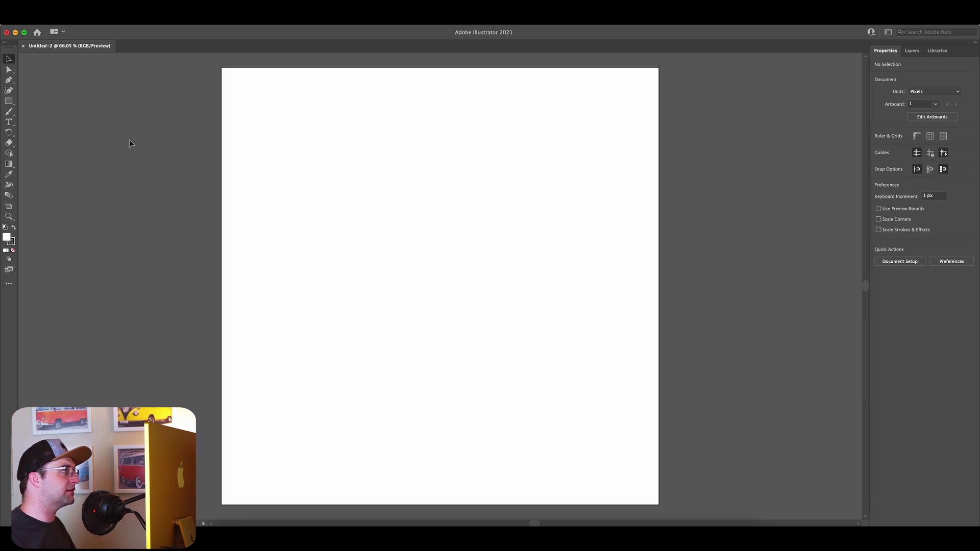
left_click(9, 106)
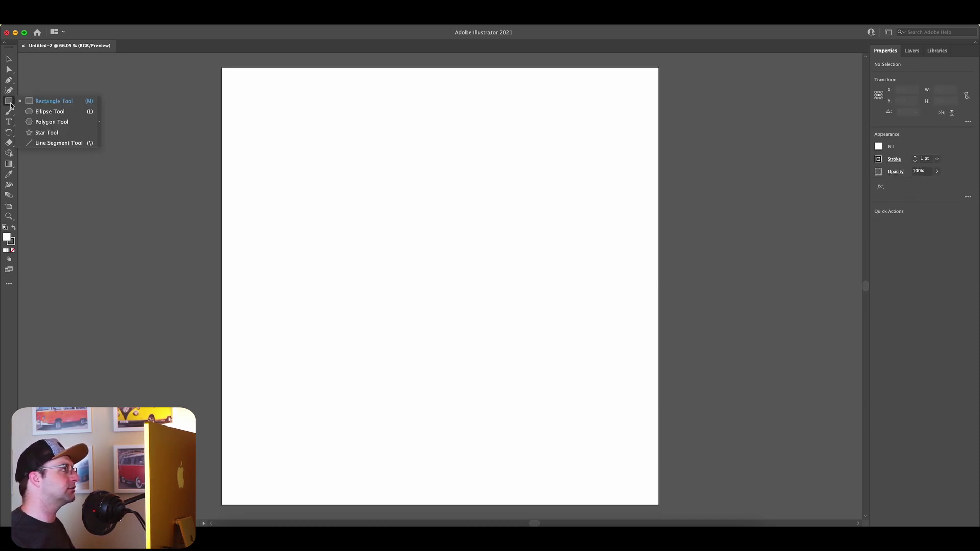
left_click(54, 101)
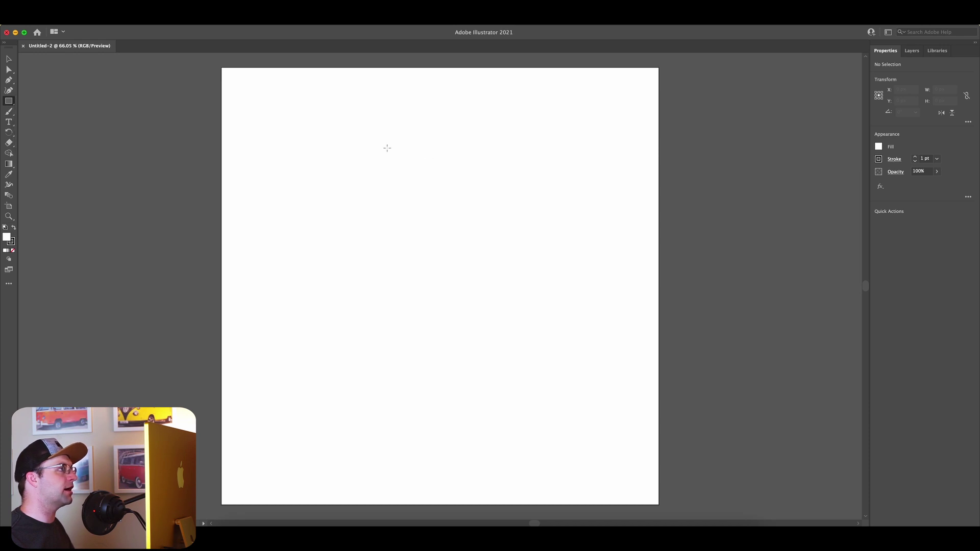
mouse_move(277, 130)
left_mouse_down()
mouse_move(586, 331)
mouse_move(610, 308)
left_mouse_up()
left_click(9, 59)
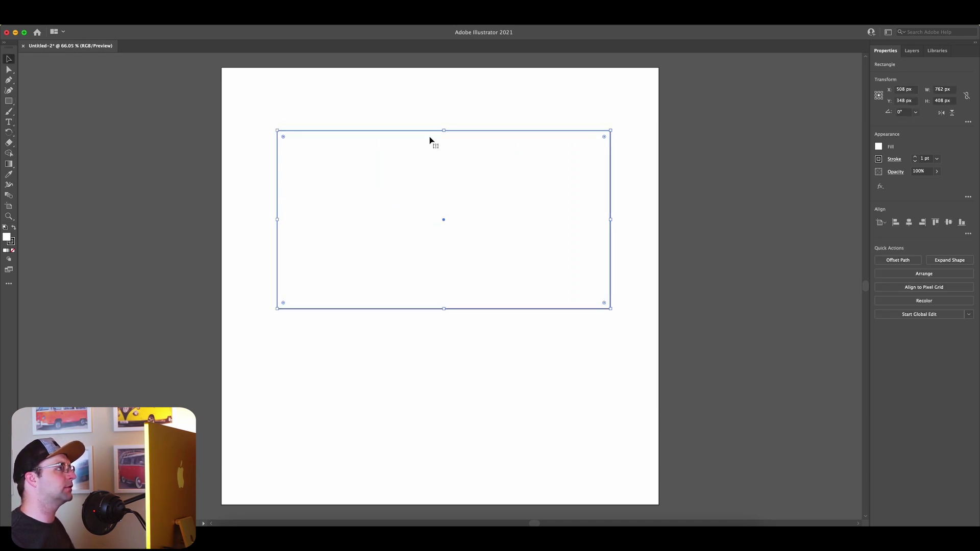
left_click_drag(430, 132, 424, 155)
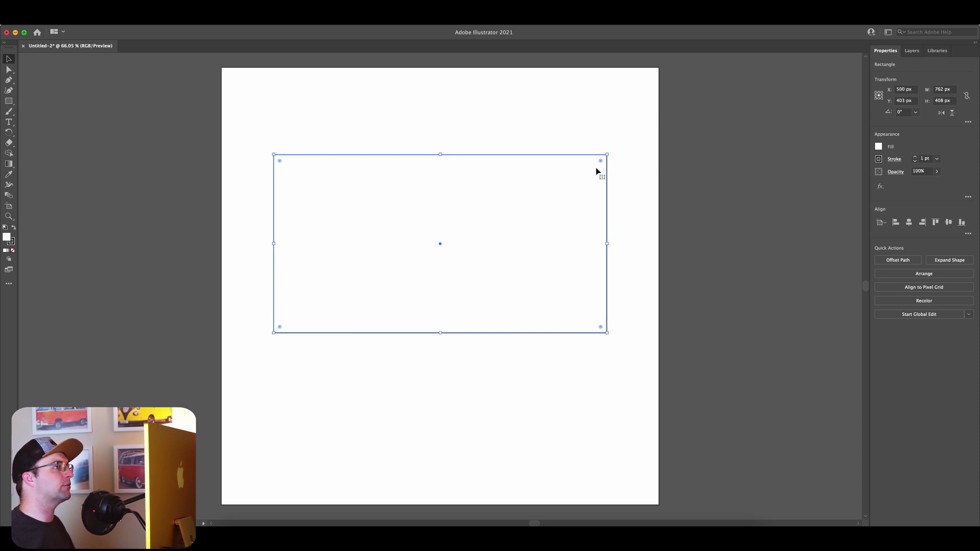
Round the rectangle's corners and add two 196 px circle wheels along its bottom
left_click_drag(601, 163, 571, 175)
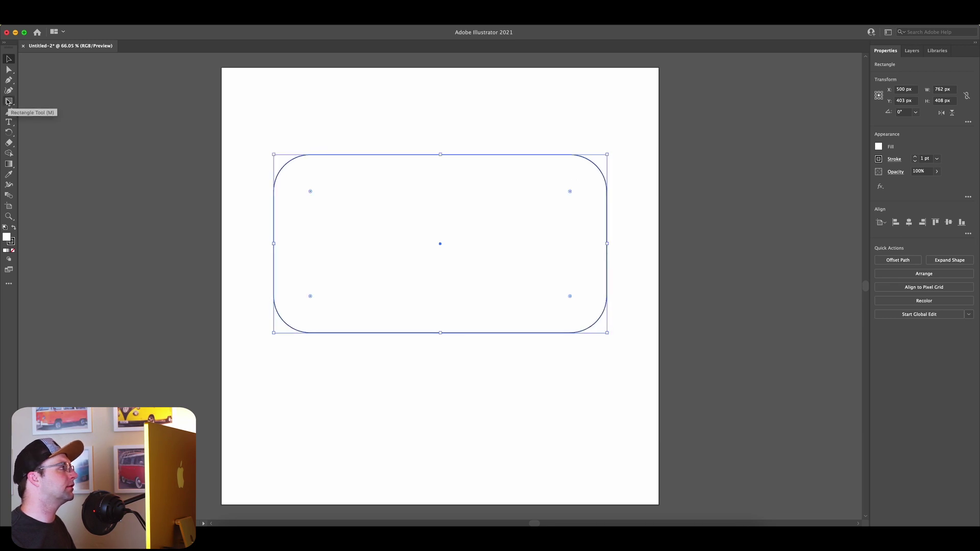
left_click(9, 101)
left_click(50, 111)
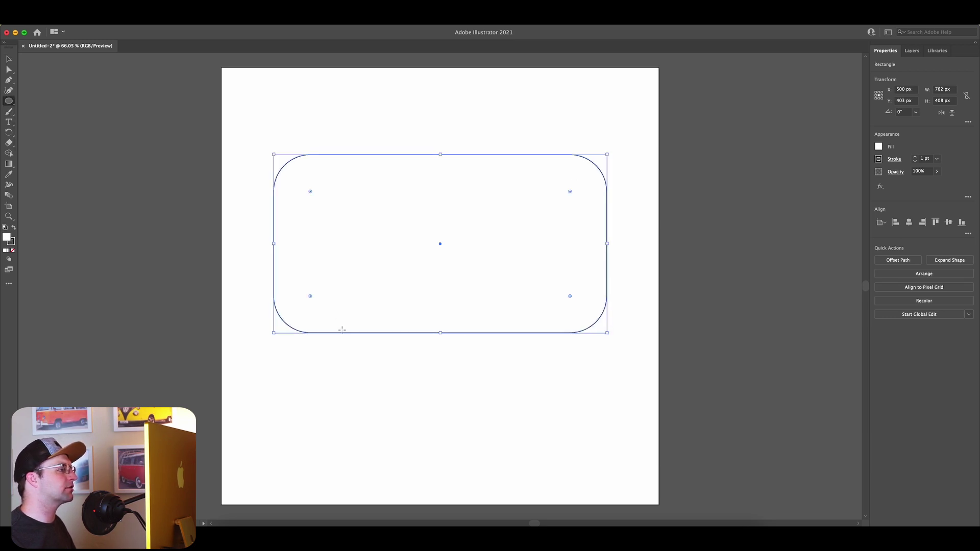
left_click_drag(325, 301, 410, 385)
key("v")
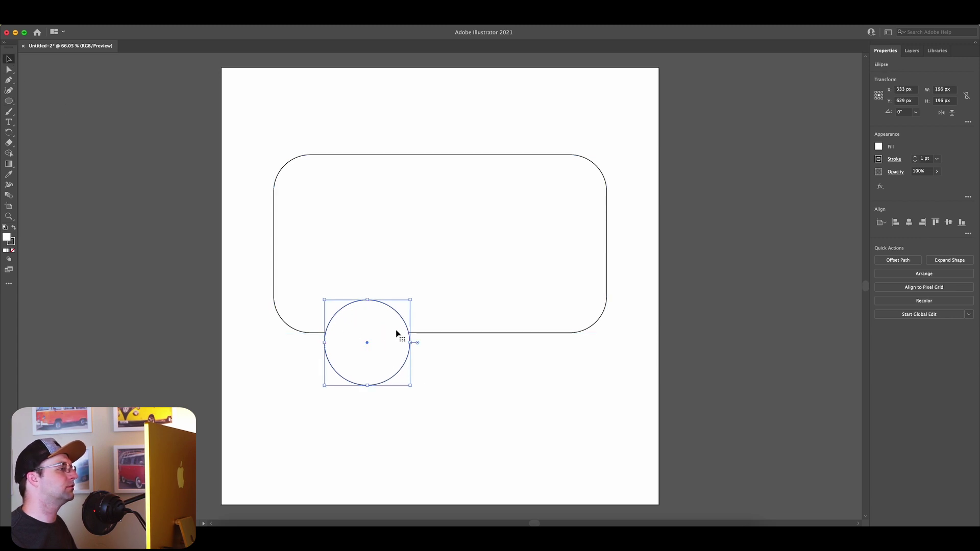
left_click_drag(408, 332, 385, 319)
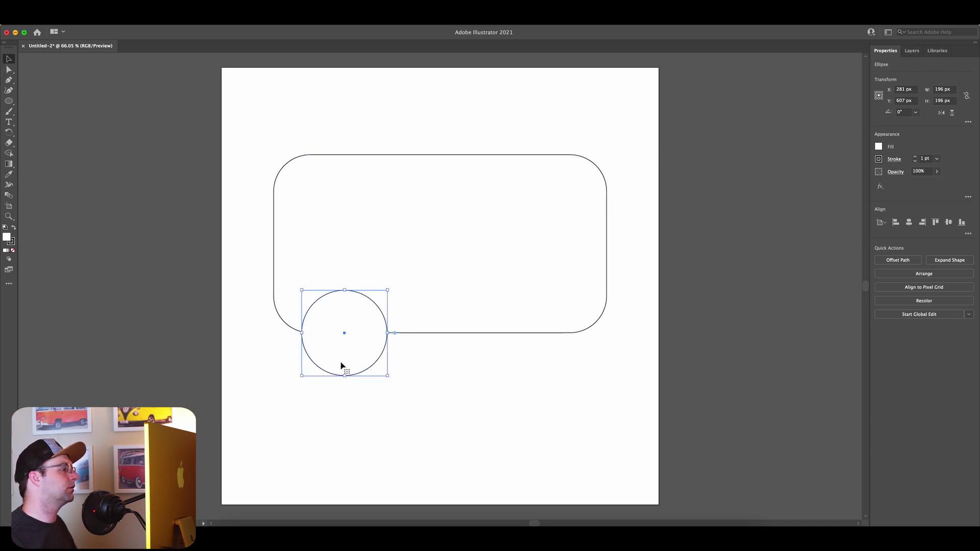
left_click_drag(362, 362, 551, 360)
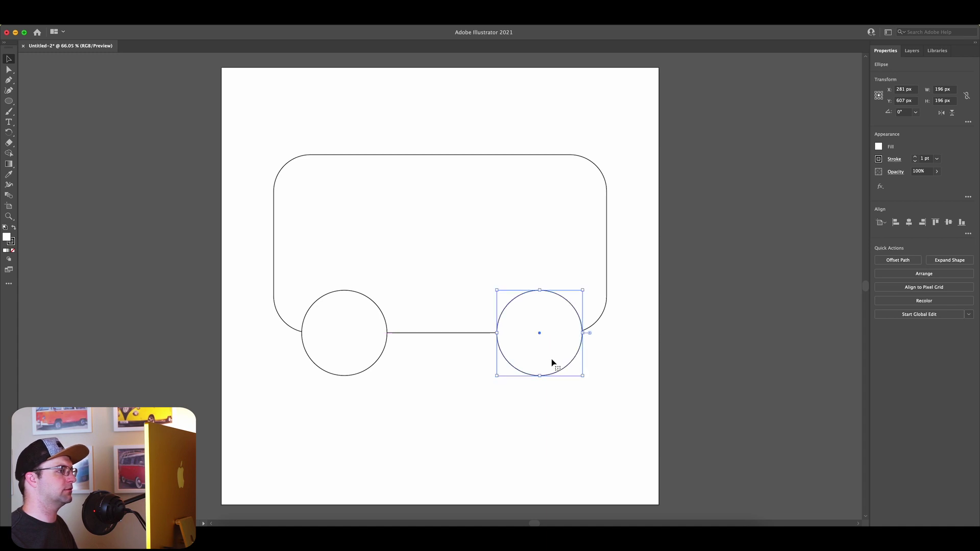
Draw a 222 × 408 px tall ellipse over the body's right end
left_click_drag(9, 104, 41, 114)
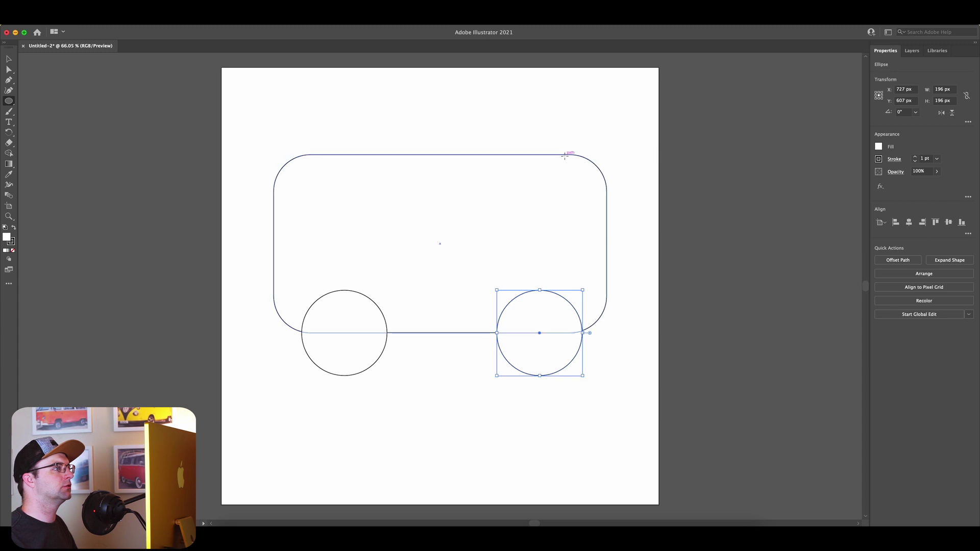
left_click_drag(564, 156, 661, 333)
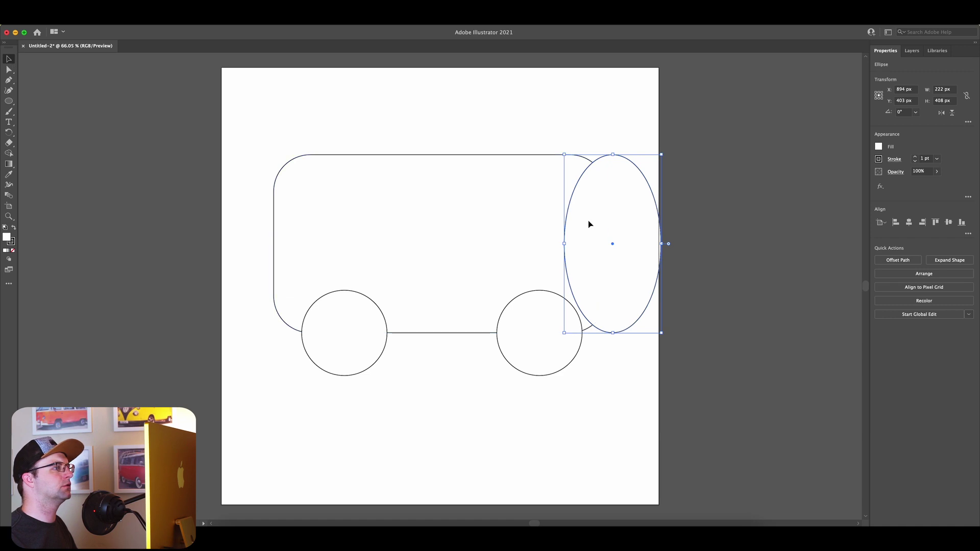
left_click_drag(589, 225, 552, 221)
key("super+shift+a")
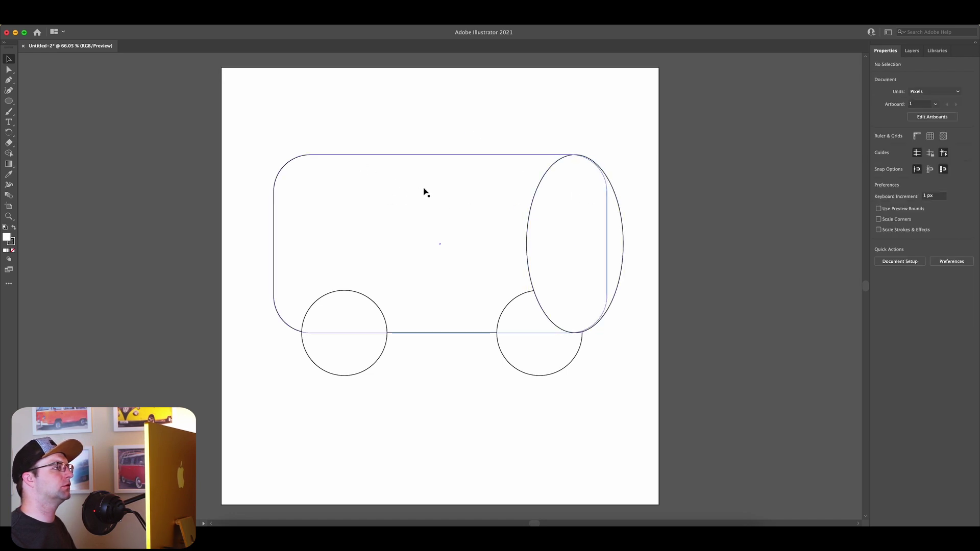
Duplicate the body rectangle and tall ellipse beside the artboard as a spare copy
scroll(426, 187, "down", 6)
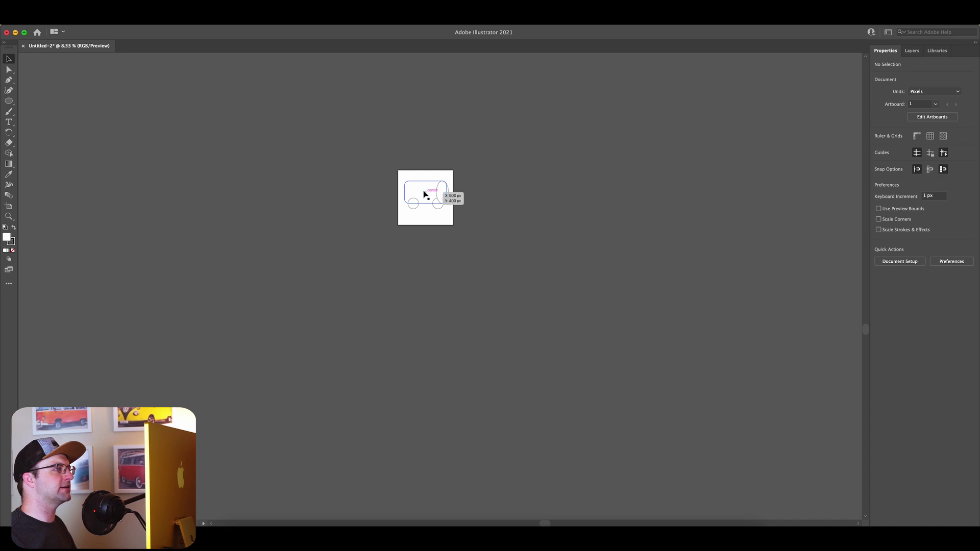
left_click(444, 192)
scroll(444, 192, "up", 4)
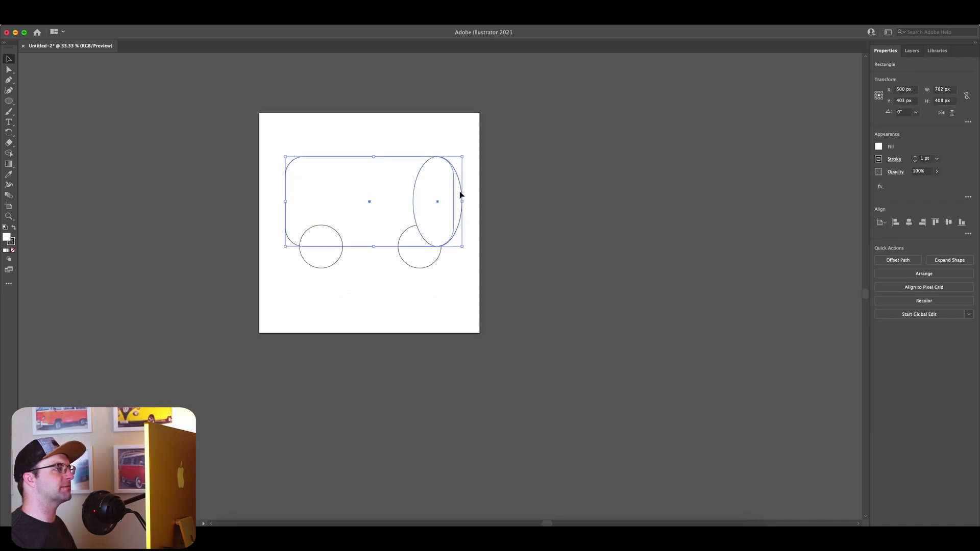
left_click(460, 192, "shift")
left_click_drag(386, 187, 131, 109)
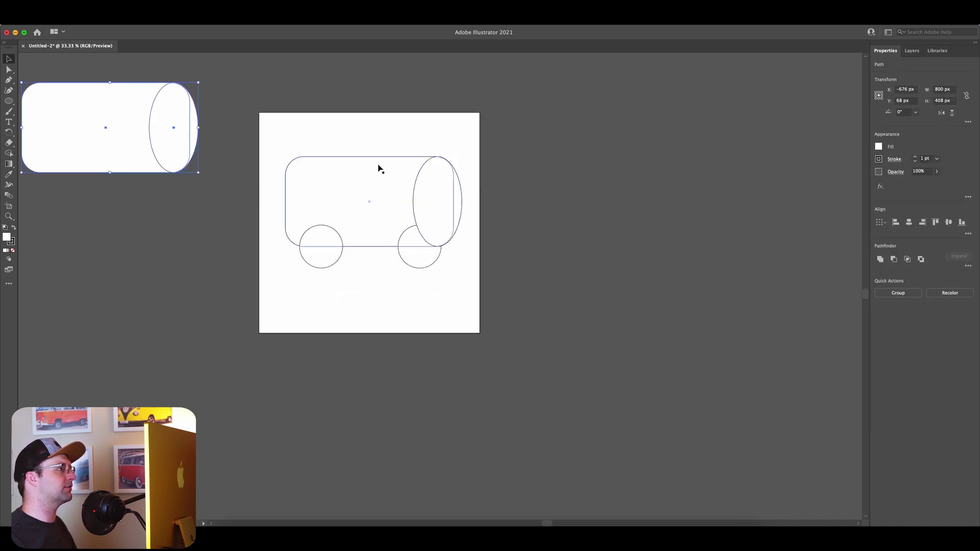
Merge the original rectangle and ellipse into one 800 × 408 px body with Shape Builder
left_click(332, 192)
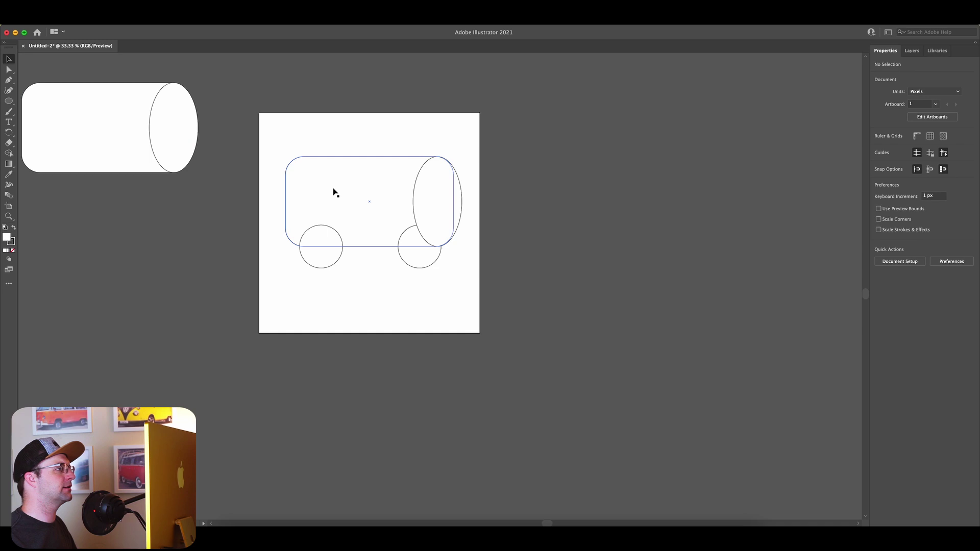
left_click(460, 202, "shift")
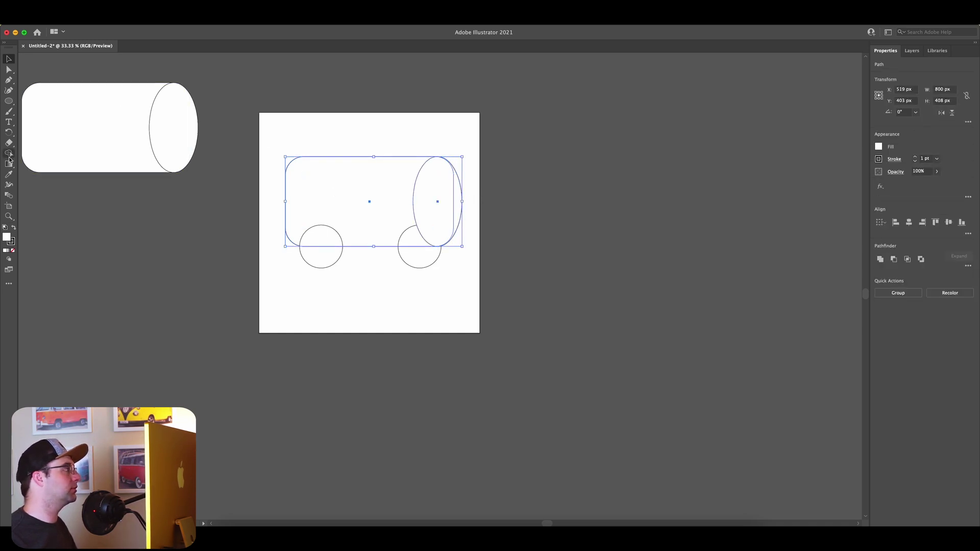
key("shift+m")
left_click_drag(382, 193, 457, 200)
left_click(9, 59)
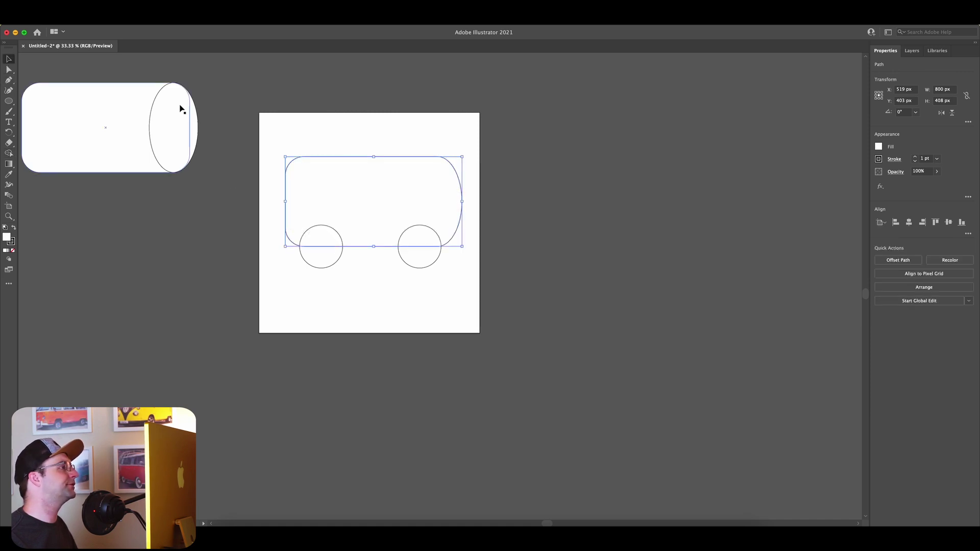
left_click(382, 144)
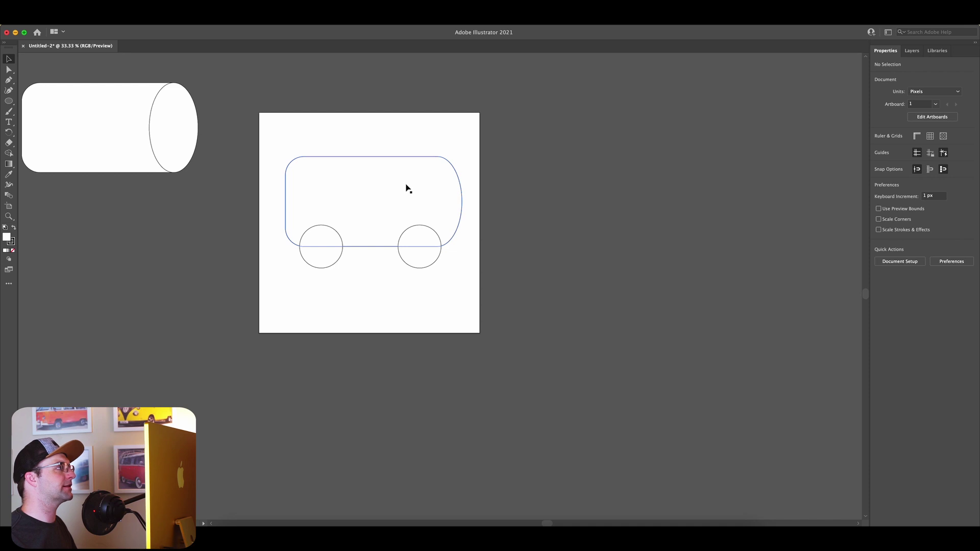
scroll(407, 188, "up", 1)
Copy the spare end ellipse beside the artboard for trimming
scroll(76, 136, "down", 2)
scroll(85, 135, "left", 2)
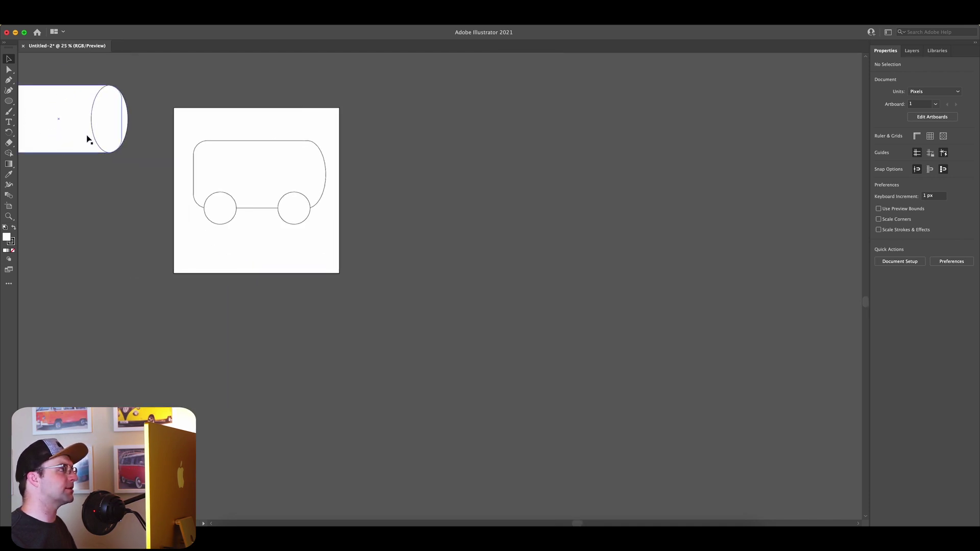
scroll(88, 139, "left", 1)
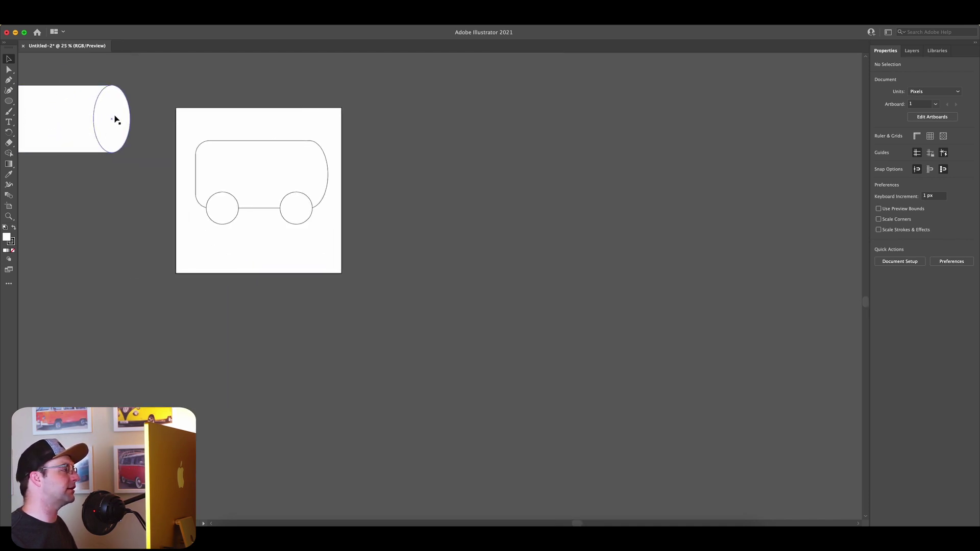
left_click_drag(122, 120, 413, 182)
key("shift+m")
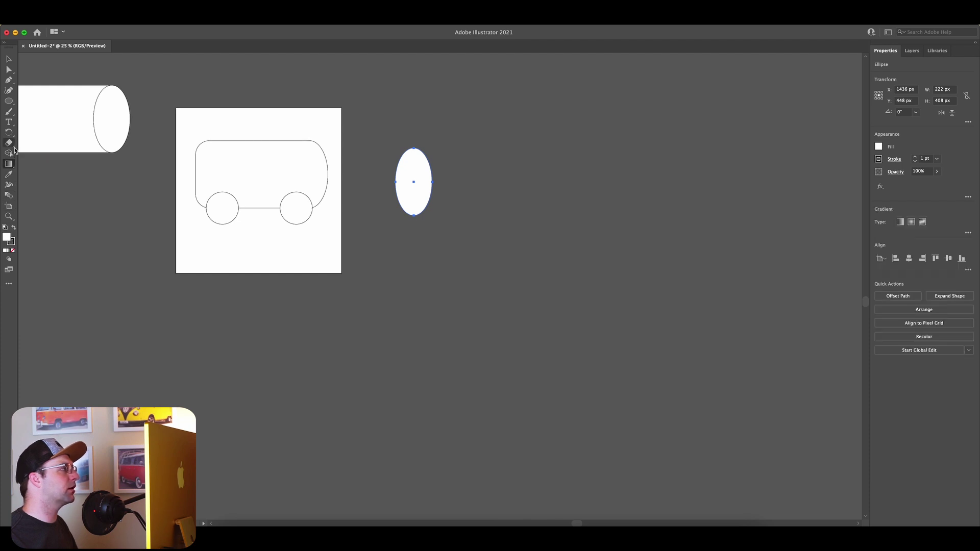
Cover the ellipse's left half with a rectangle and delete both with Shape Builder
left_click(10, 103)
left_click_drag(11, 106, 33, 99)
left_click_drag(385, 139, 414, 236)
left_click(422, 203)
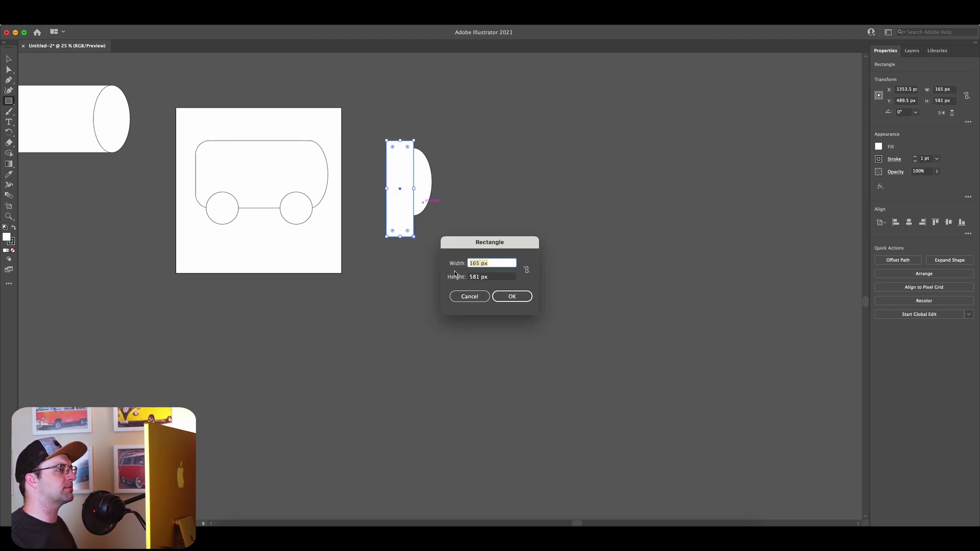
left_click(459, 296)
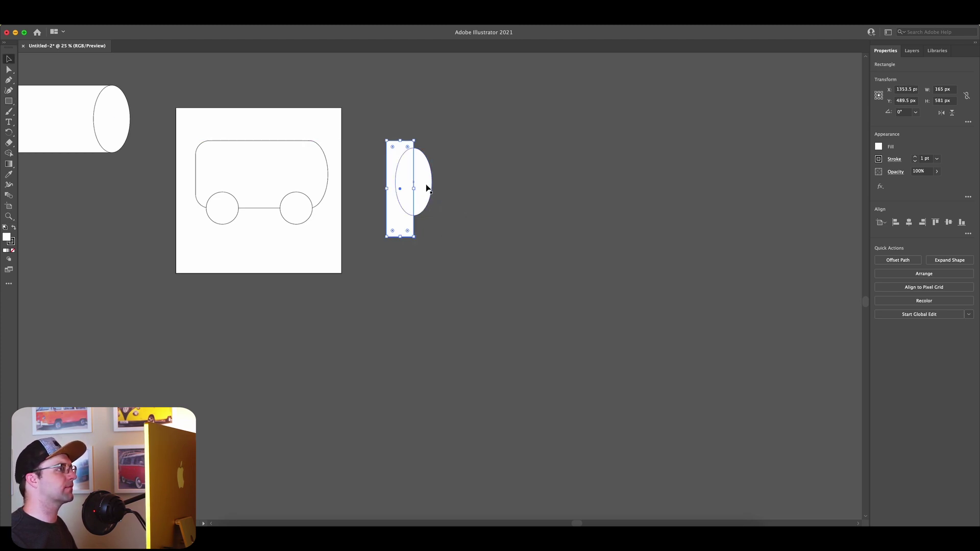
left_click(427, 194, "shift")
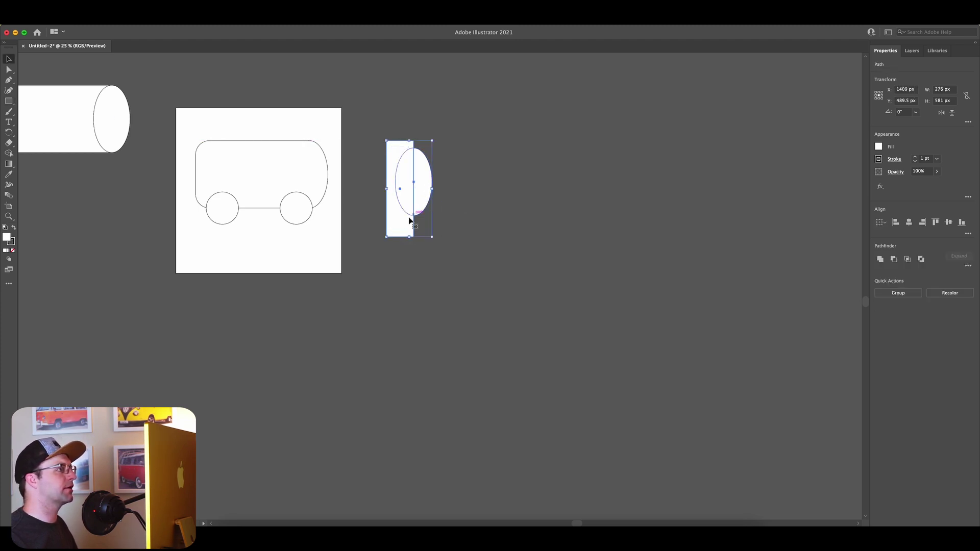
left_click(9, 154)
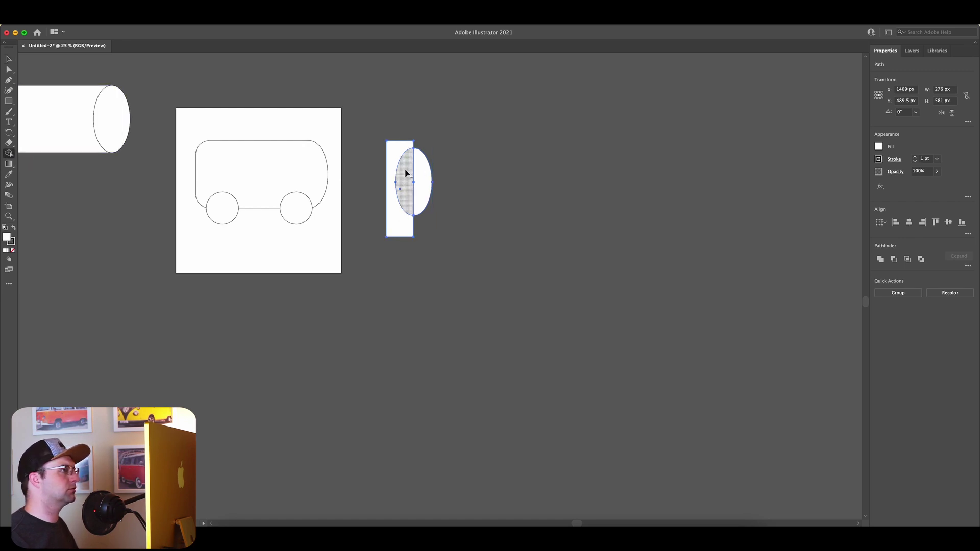
left_click_drag(398, 172, 400, 224)
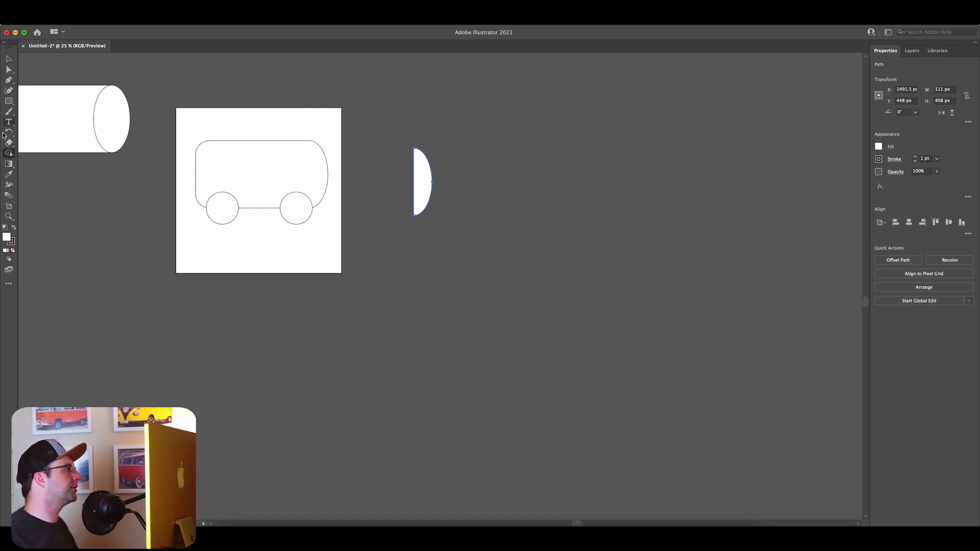
Remove the half-ellipse's lower part, leaving a curved top piece for the windshield
left_click(9, 102)
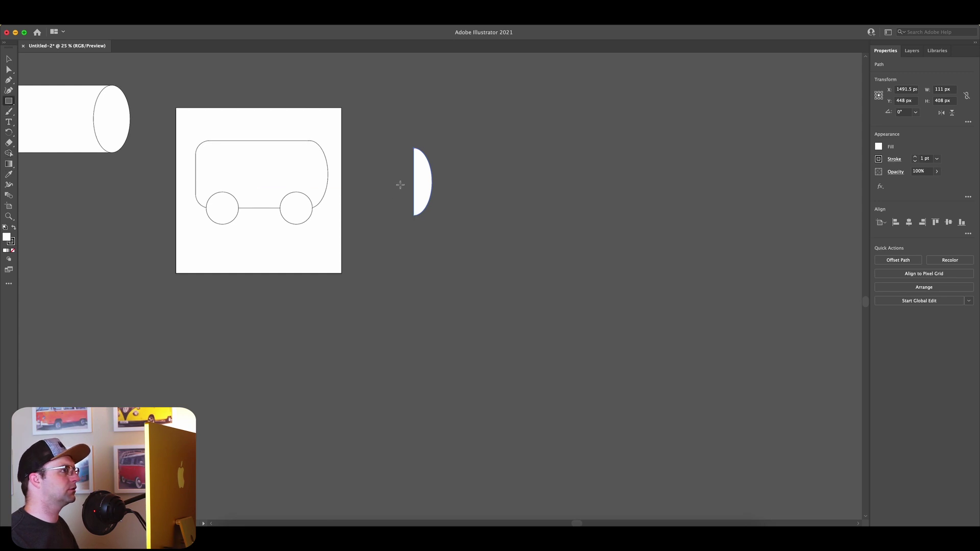
left_click_drag(403, 180, 445, 229)
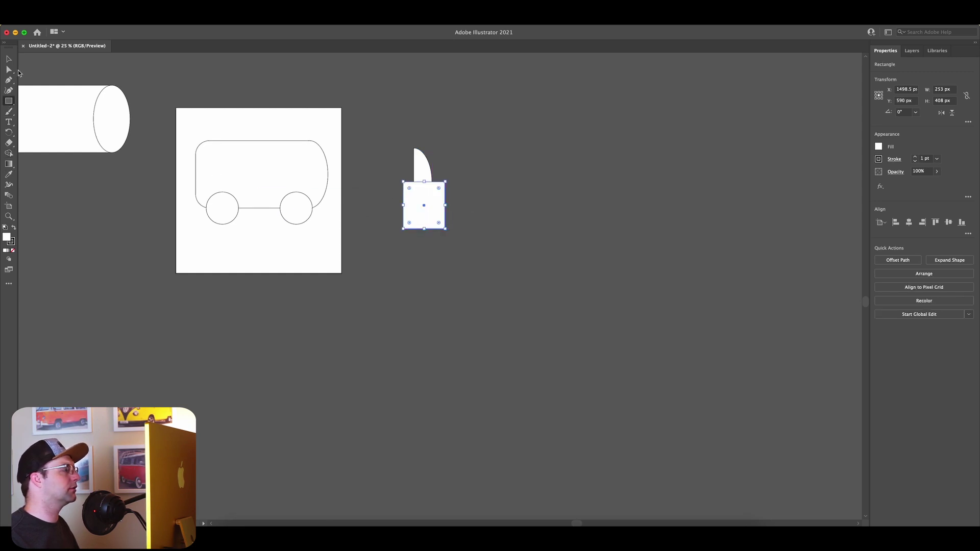
left_click(8, 60)
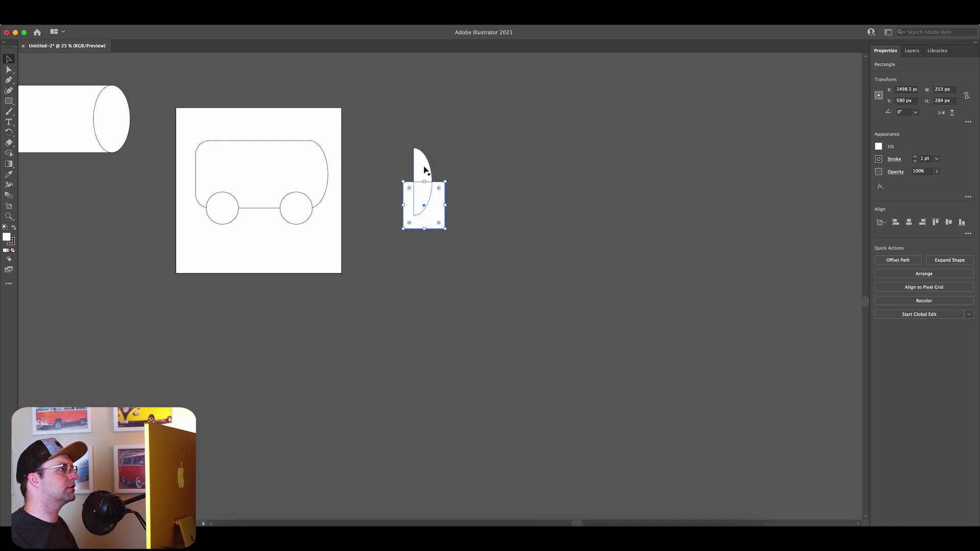
left_click(425, 171, "shift")
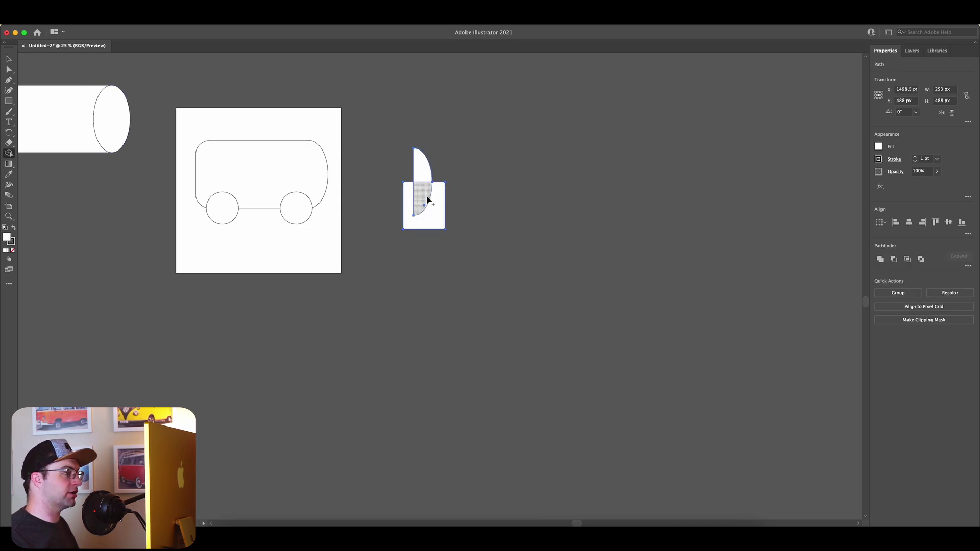
left_click_drag(428, 200, 436, 205)
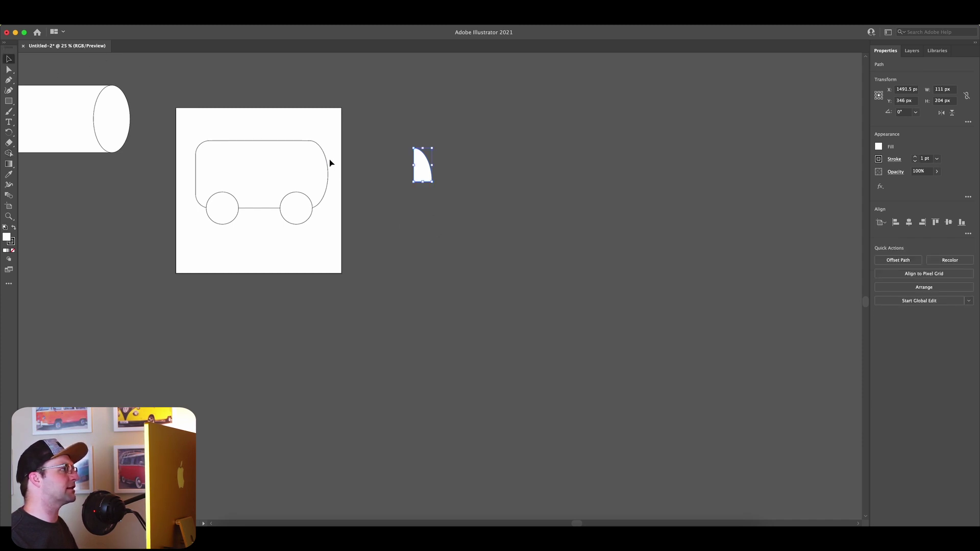
scroll(330, 162, "up", 3)
Move the curved piece onto the van's rounded front as the windshield
left_click_drag(576, 182, 295, 166)
scroll(326, 175, "left", 4)
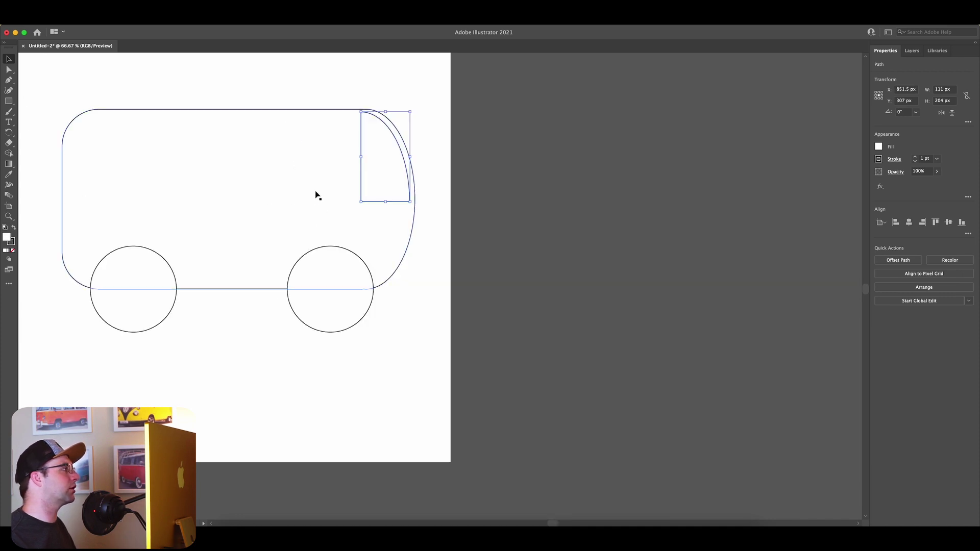
left_click_drag(8, 103, 33, 104)
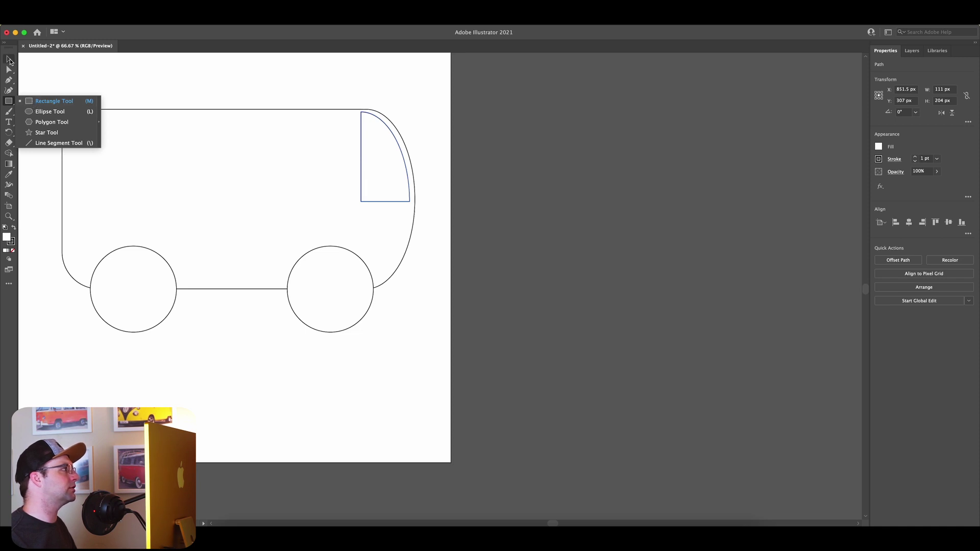
left_click(9, 60)
key("super+minus")
scroll(114, 113, "left", 5)
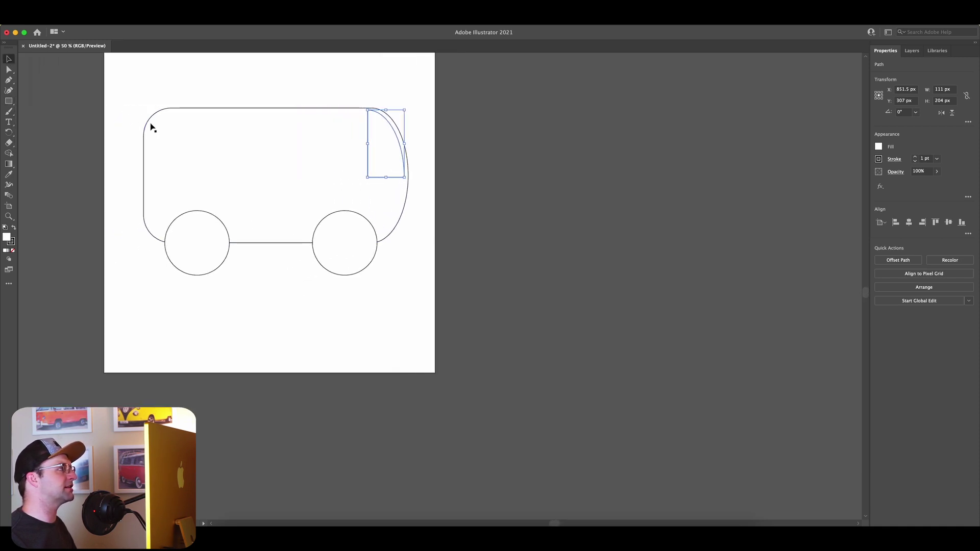
scroll(151, 128, "down", 4)
scroll(151, 126, "up", 1)
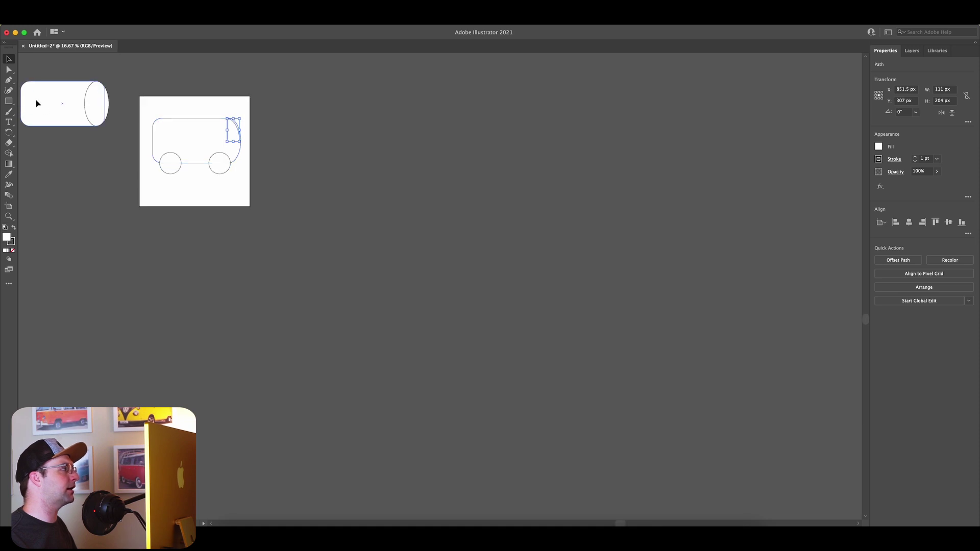
Place a rounded rectangle on the body and shrink it to a 314 × 168 px side window
left_click_drag(36, 103, 197, 145)
scroll(198, 145, "up", 6)
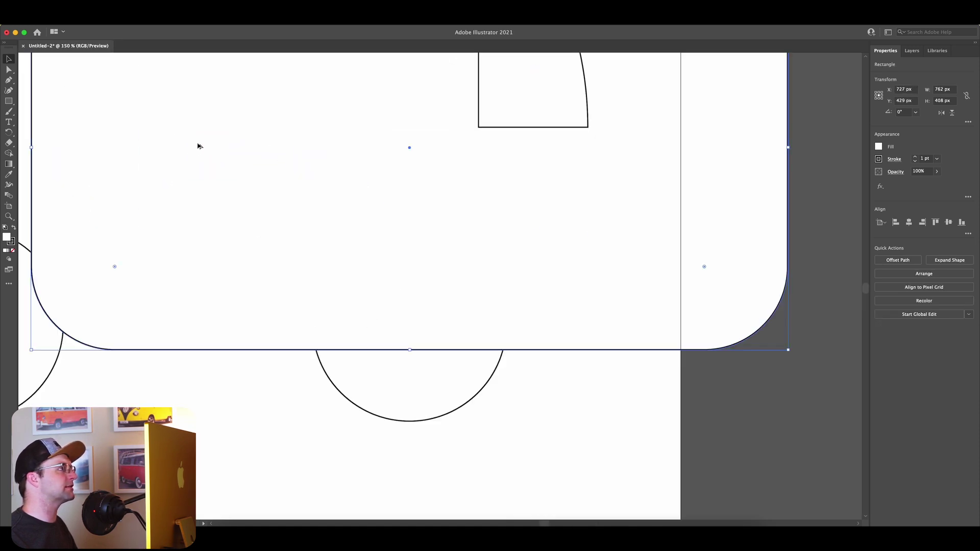
scroll(198, 146, "down", 5)
scroll(203, 153, "left", 3)
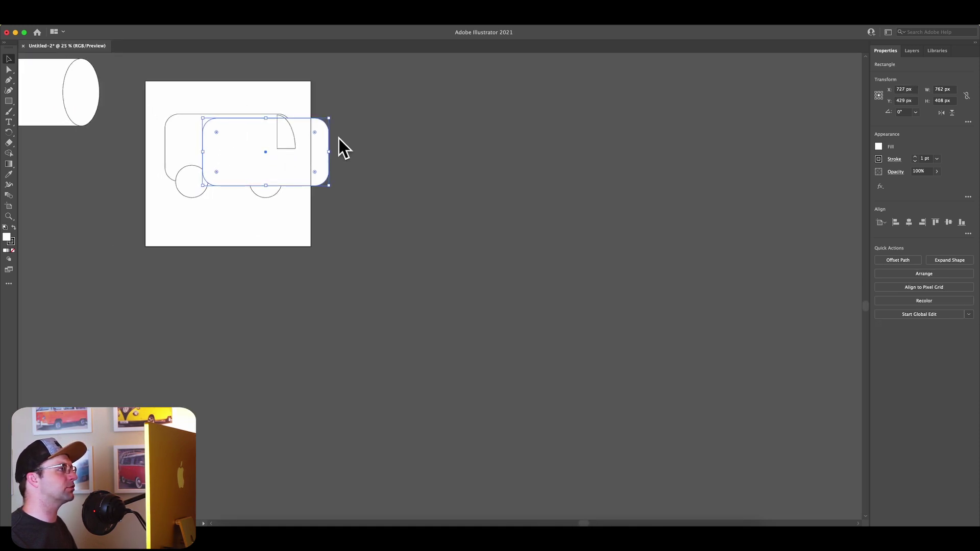
left_click_drag(331, 120, 261, 127)
scroll(255, 155, "up", 1)
scroll(262, 127, "up", 2)
Round all the windshield's corners with the Direct Selection corner widgets
left_click(324, 112)
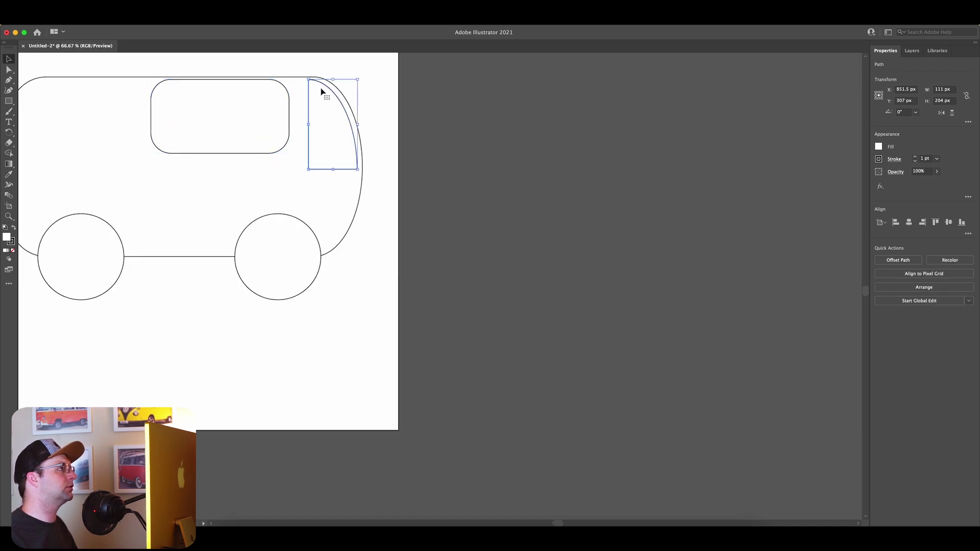
left_click(9, 70)
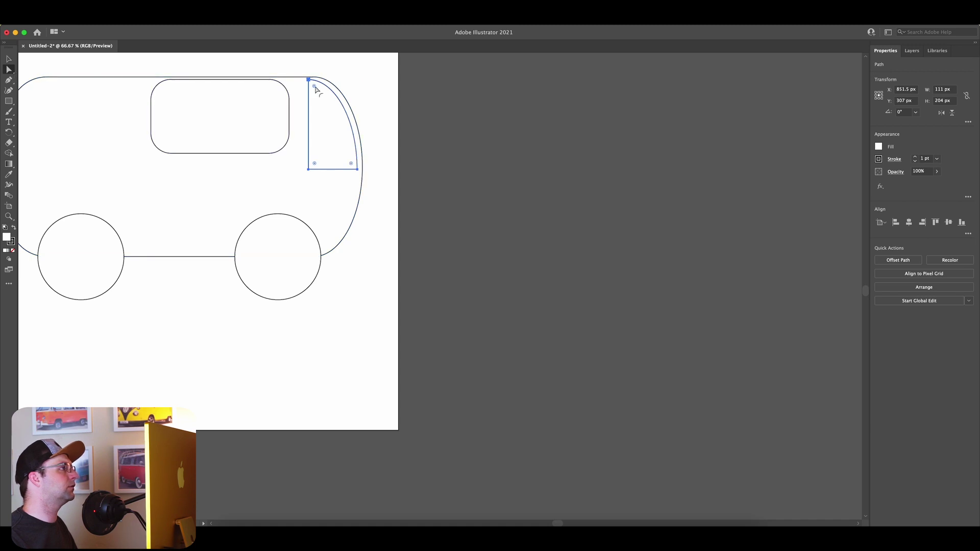
left_click_drag(316, 90, 318, 93)
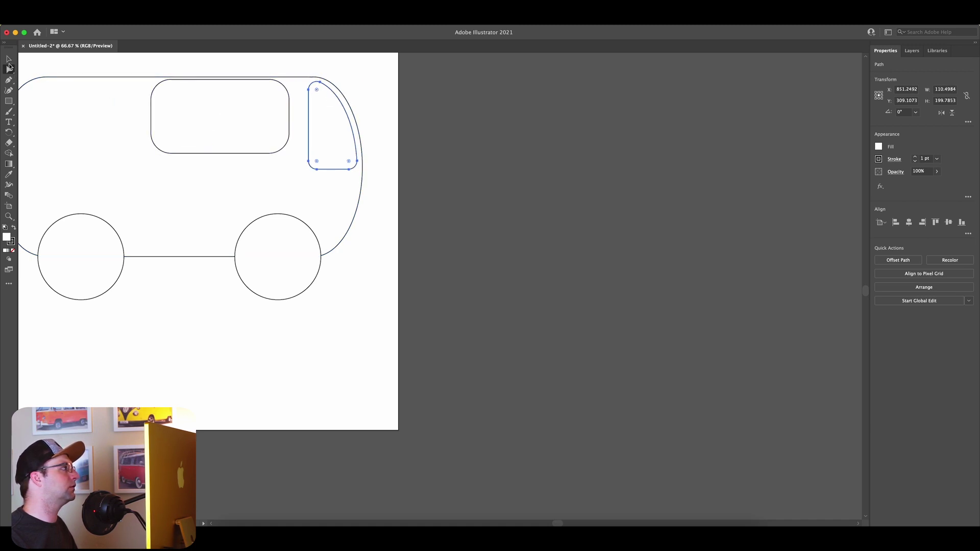
key("v")
left_click(214, 133)
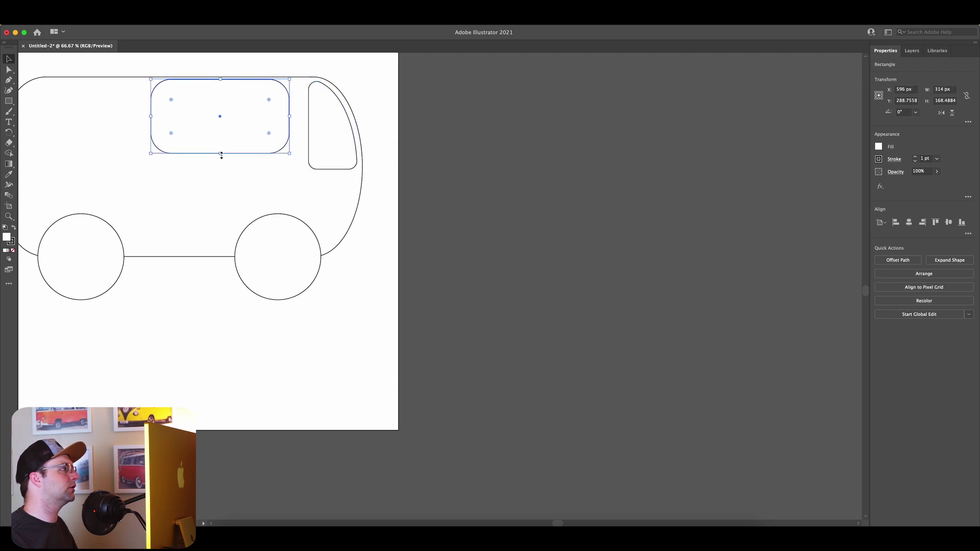
Reshape the side window into a taller 199 × 199 px rounded square
left_click_drag(221, 154, 219, 170)
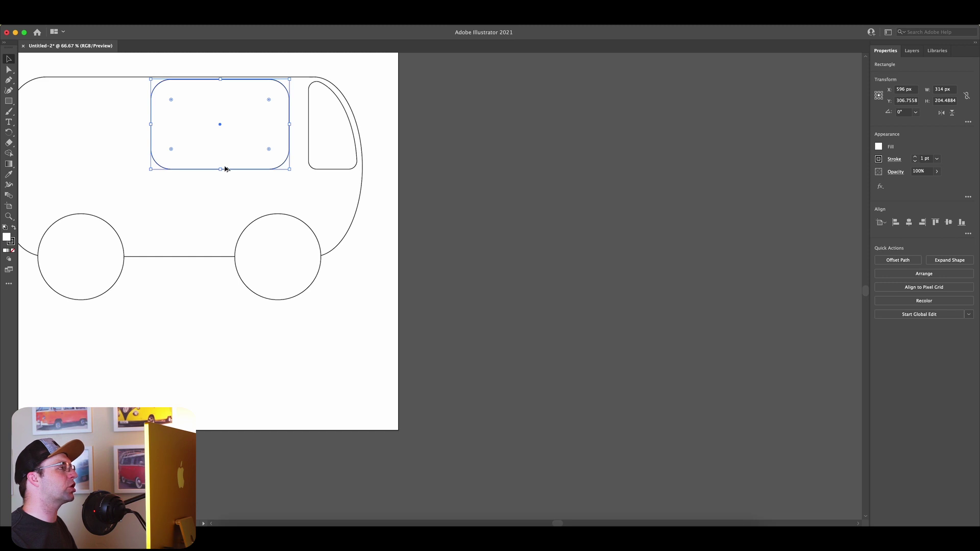
scroll(250, 168, "left", 3)
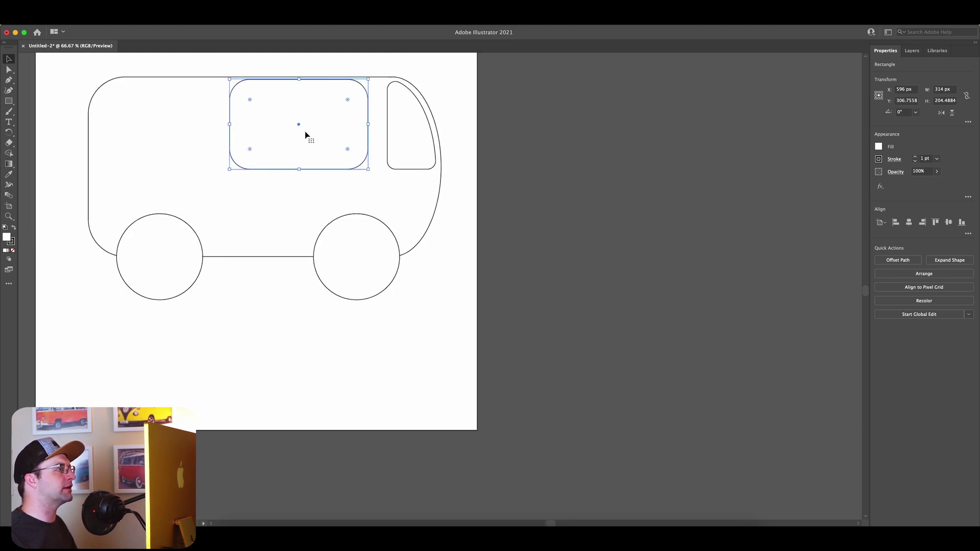
left_click_drag(307, 135, 311, 137)
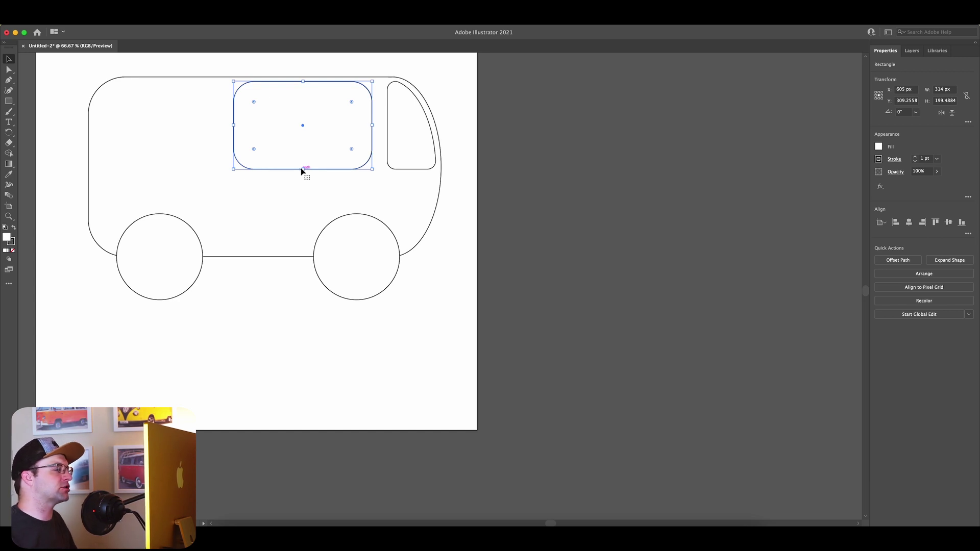
left_click_drag(233, 125, 246, 126)
left_click_drag(333, 147, 198, 147)
key("super+z")
left_click_drag(246, 125, 285, 126)
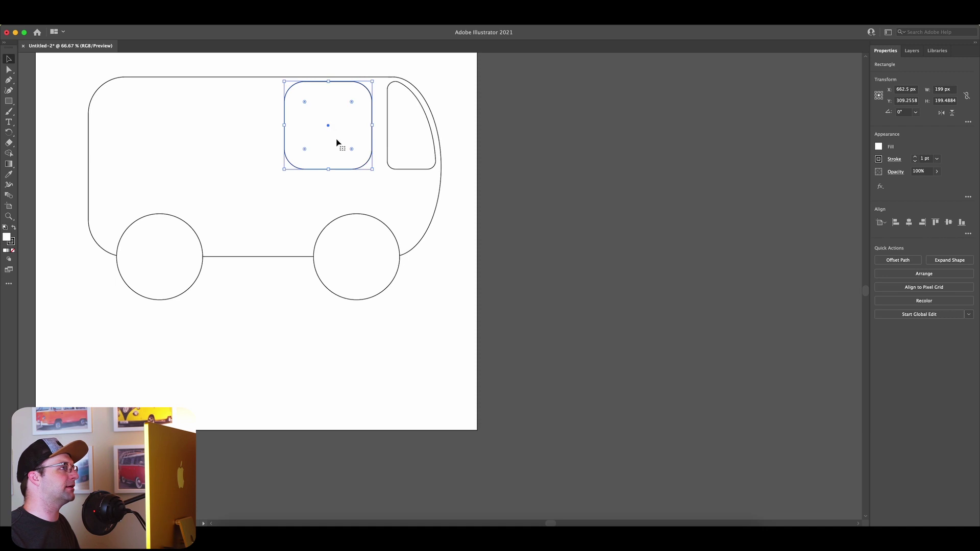
Copy the window leftward to form three matching side windows
left_click_drag(342, 144, 140, 147)
scroll(148, 148, "down", 5)
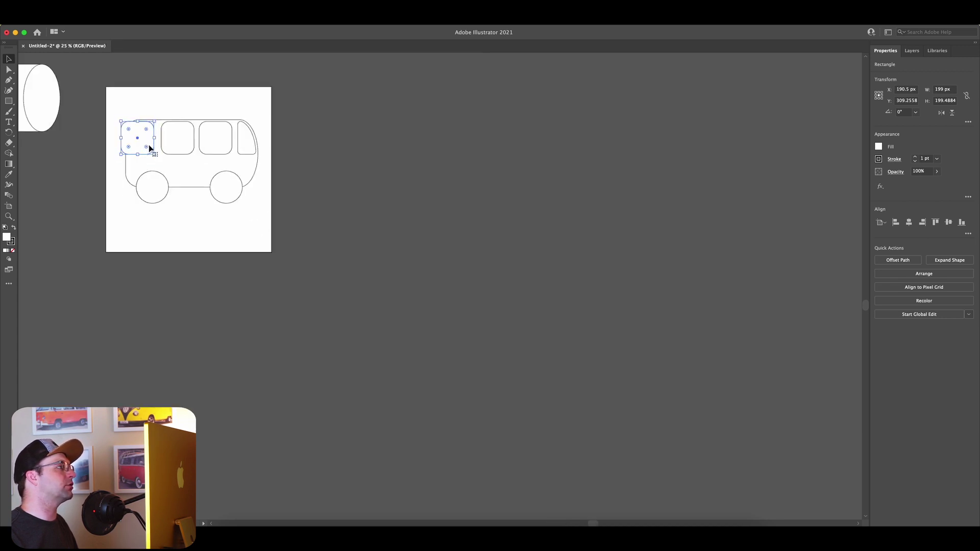
scroll(151, 148, "up", 3)
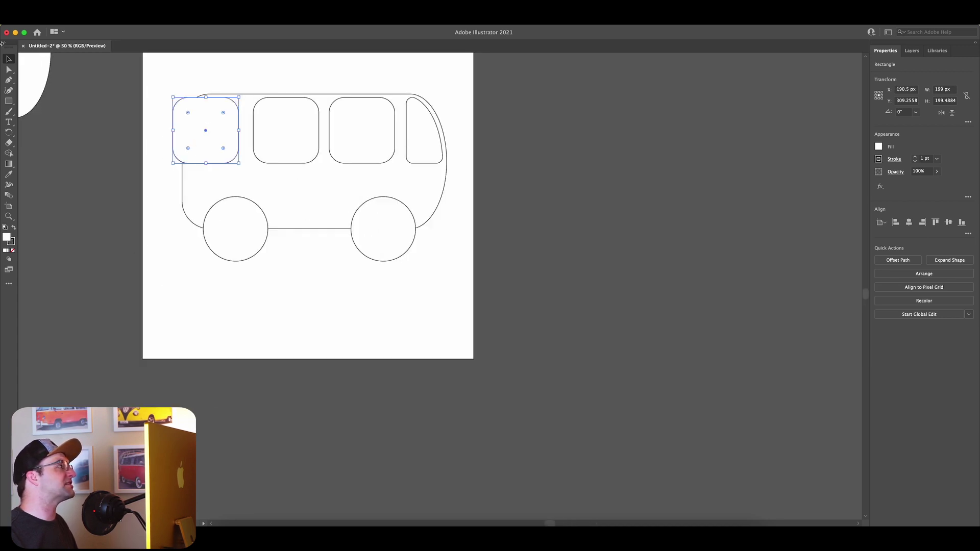
Copy the body and rear window aside and trim them into a window following the curved back
left_click(150, 114)
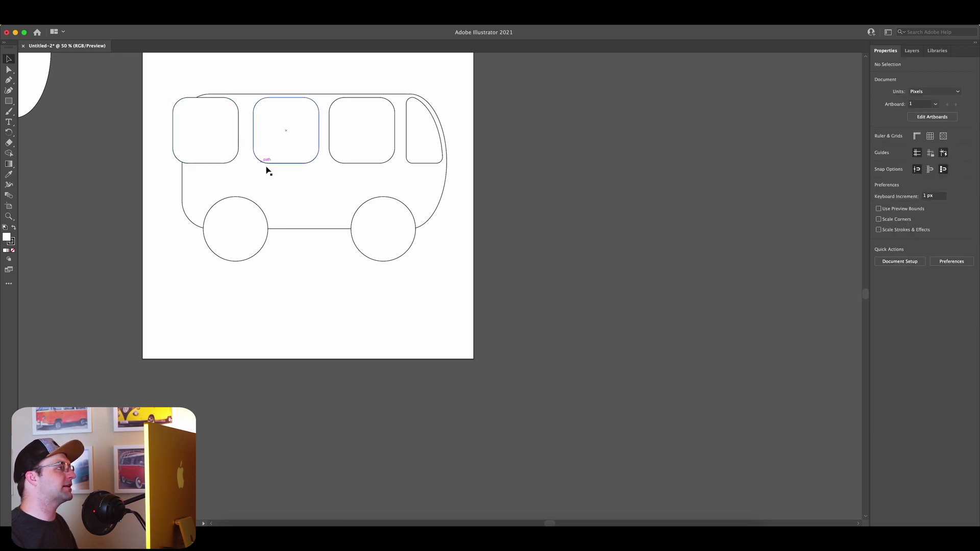
left_click(262, 172)
left_click(228, 153, "shift")
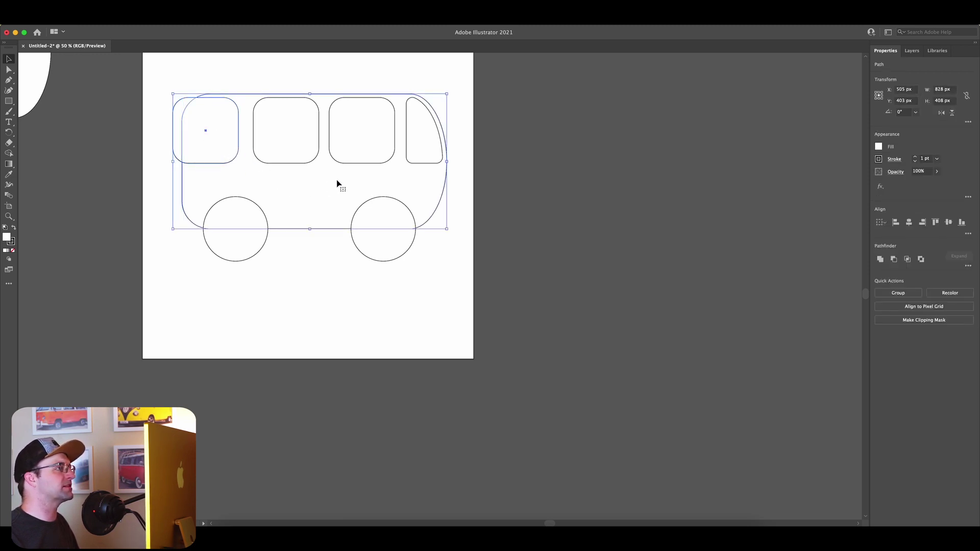
scroll(337, 184, "down", 3)
scroll(339, 185, "up", 2)
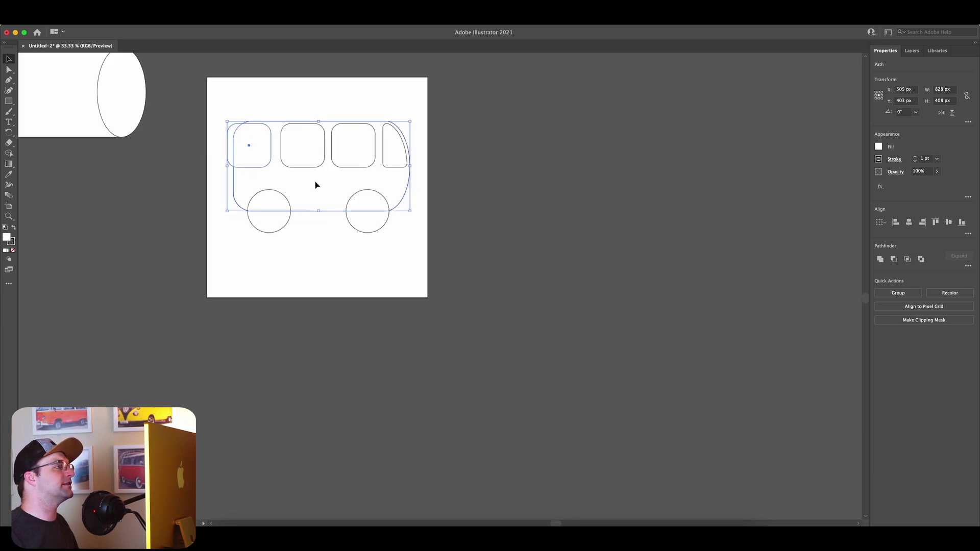
left_click_drag(315, 185, 555, 179)
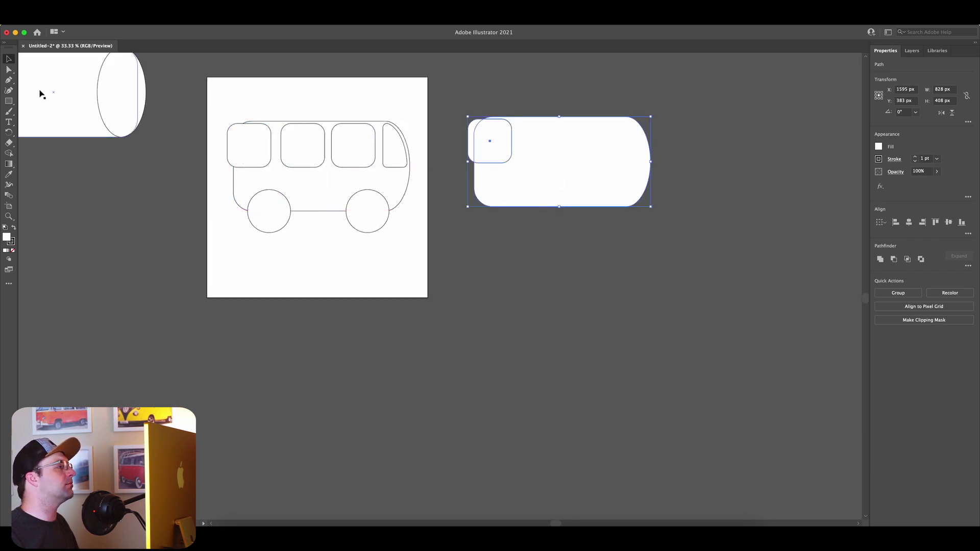
left_click(9, 153)
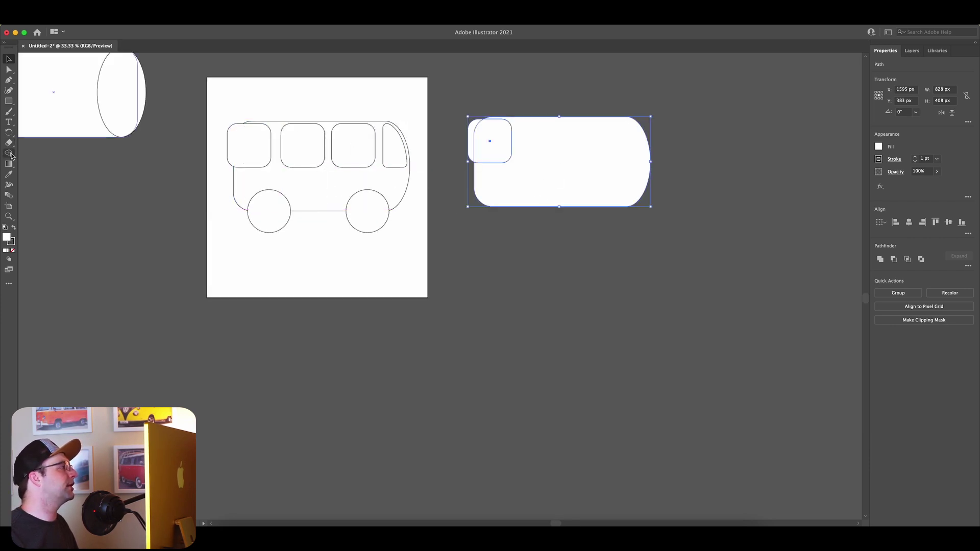
left_click(501, 153)
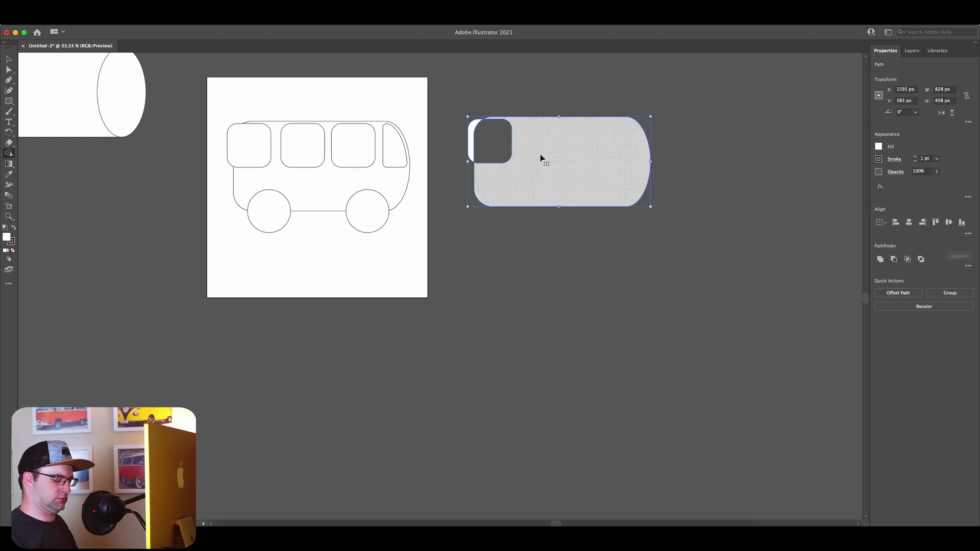
left_click(530, 153, "alt")
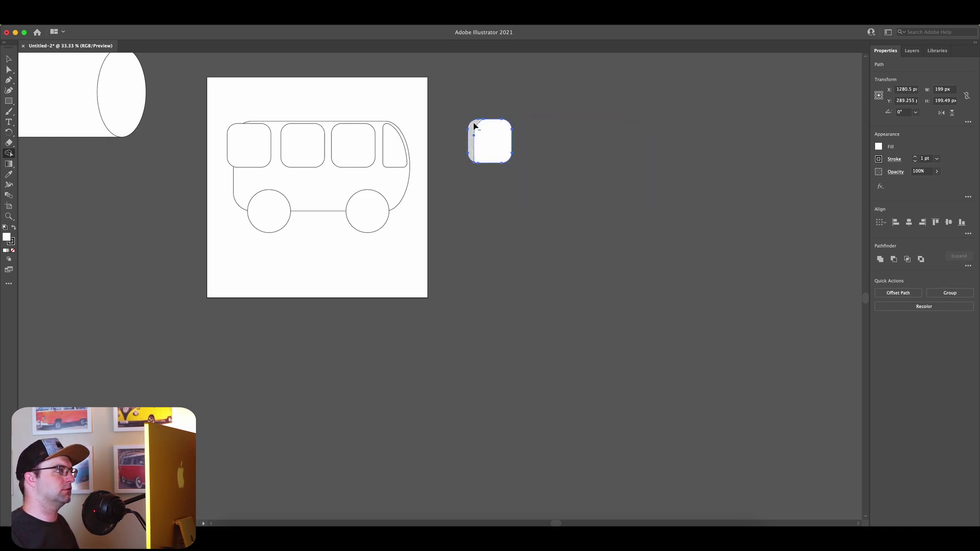
Delete the old leftmost window and move the new curved window into its slot
left_click(8, 59)
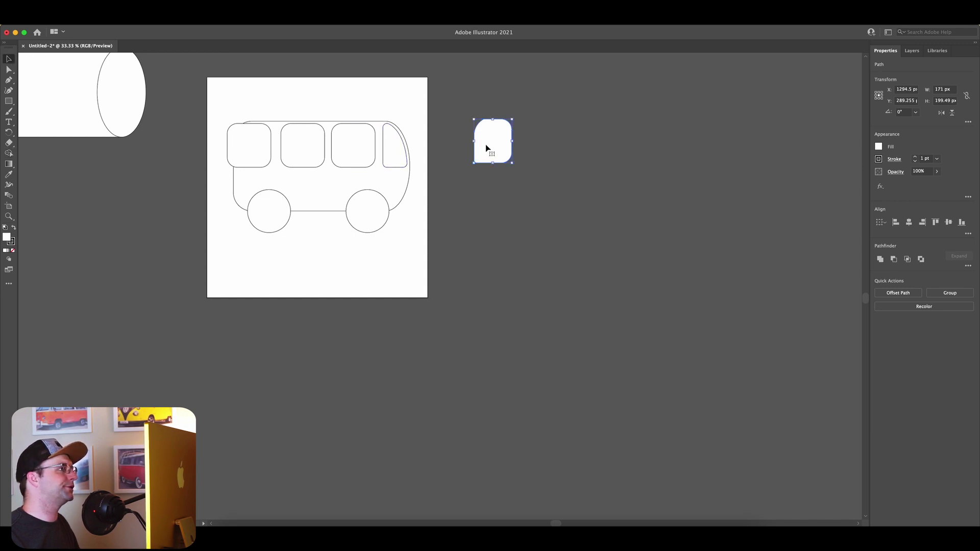
left_click_drag(487, 146, 315, 148)
left_click(252, 147)
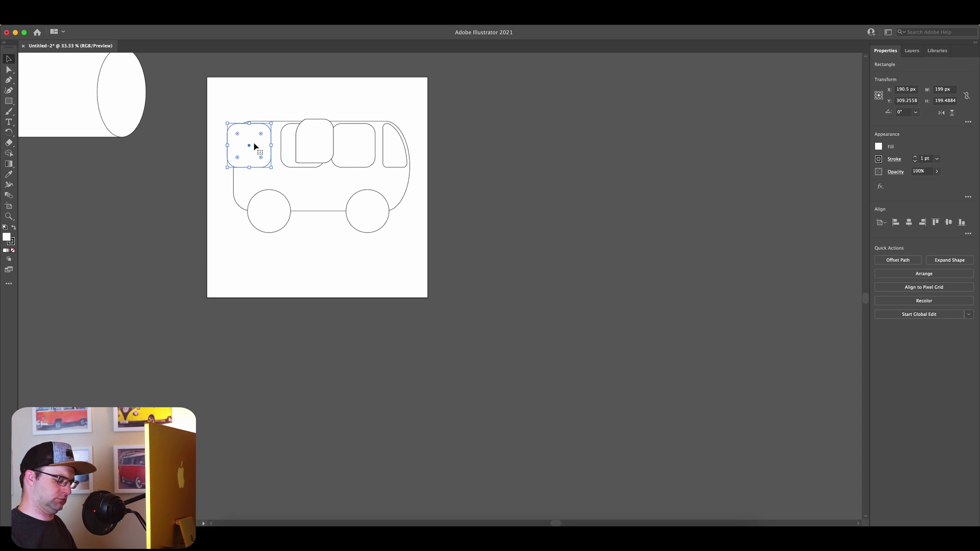
key("cmd+z")
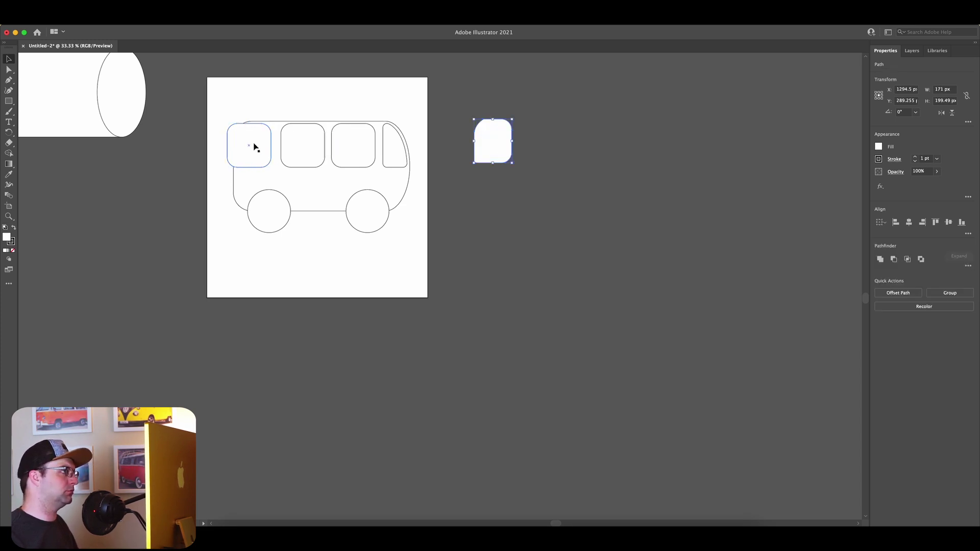
left_click_drag(254, 146, 258, 148)
key("Delete")
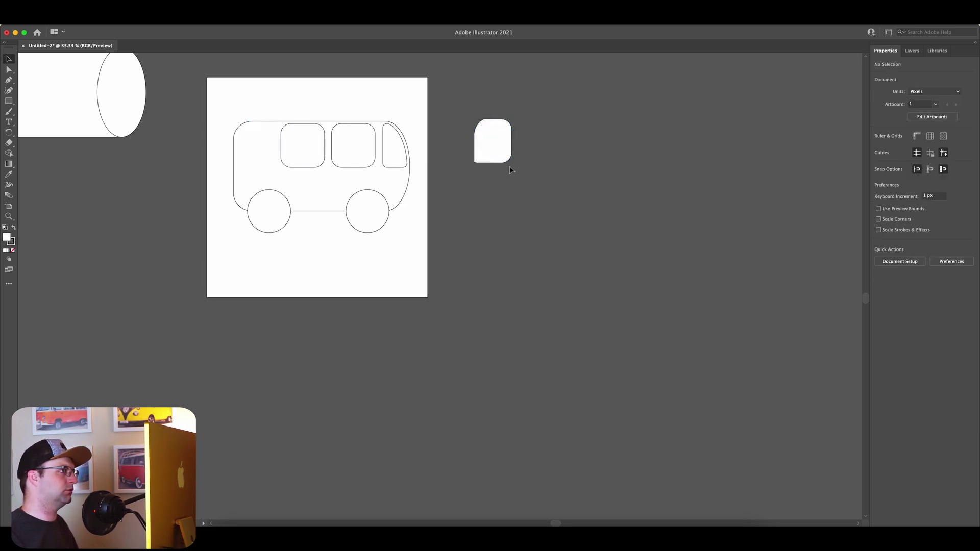
left_click_drag(489, 146, 250, 152)
left_click(170, 138)
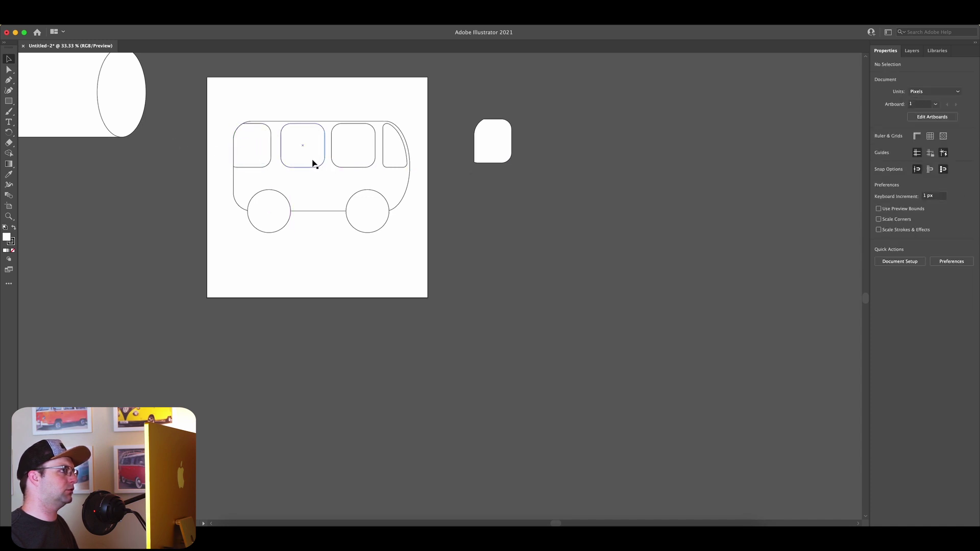
Draw a small oval at the bus's front edge
key("super+equal")
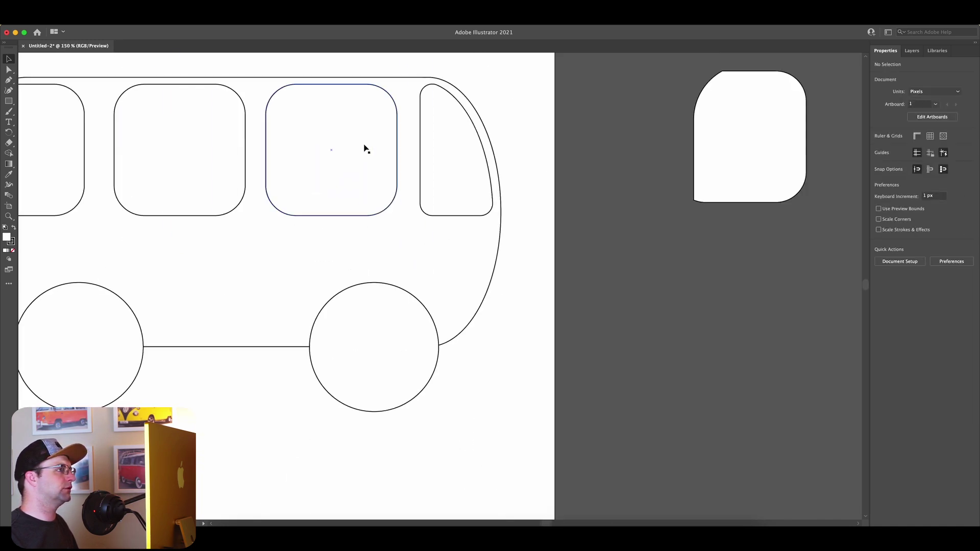
key("super+minus")
key("super+minus")
key("super+minus")
left_click(12, 102)
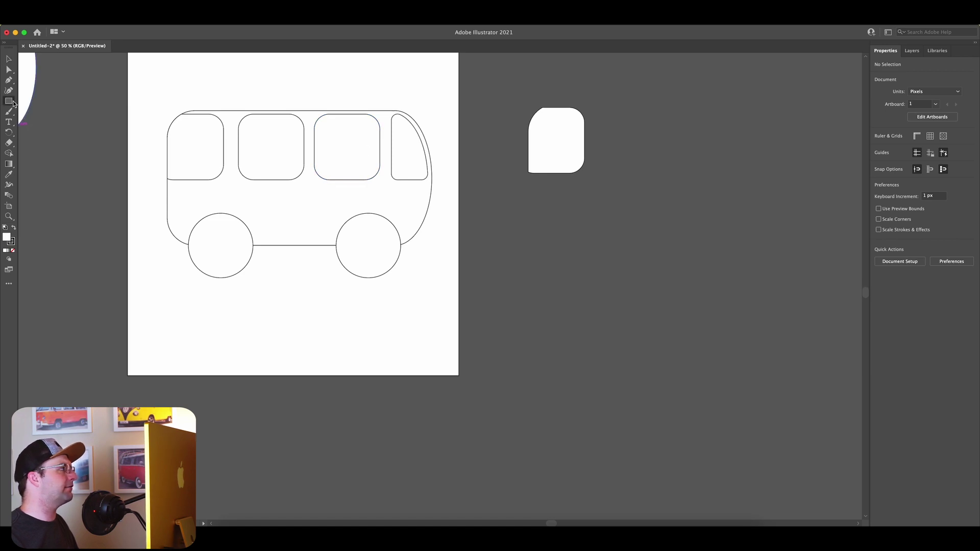
left_click_drag(12, 104, 51, 113)
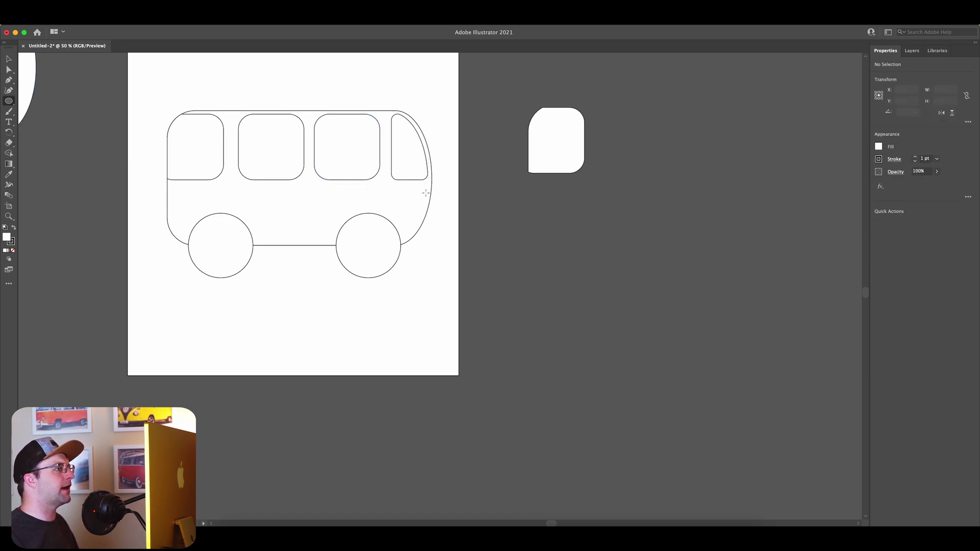
scroll(425, 193, "up", 1)
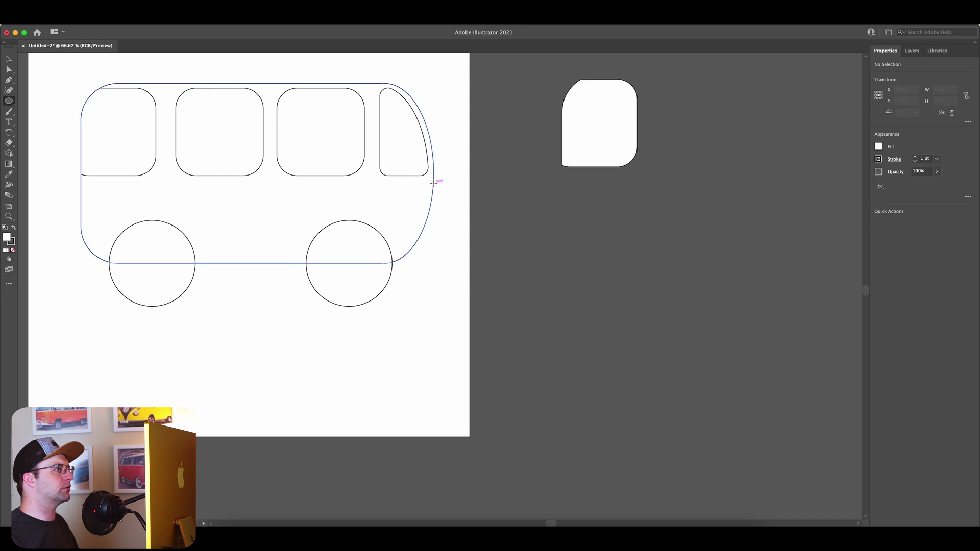
left_click_drag(432, 182, 589, 264)
key("v")
Trim the oval against the bus body with Shape Builder, keeping the headlight sliver
scroll(383, 208, "down", 2)
left_click(409, 201, "shift")
key("shift+m")
scroll(589, 256, "up", 3)
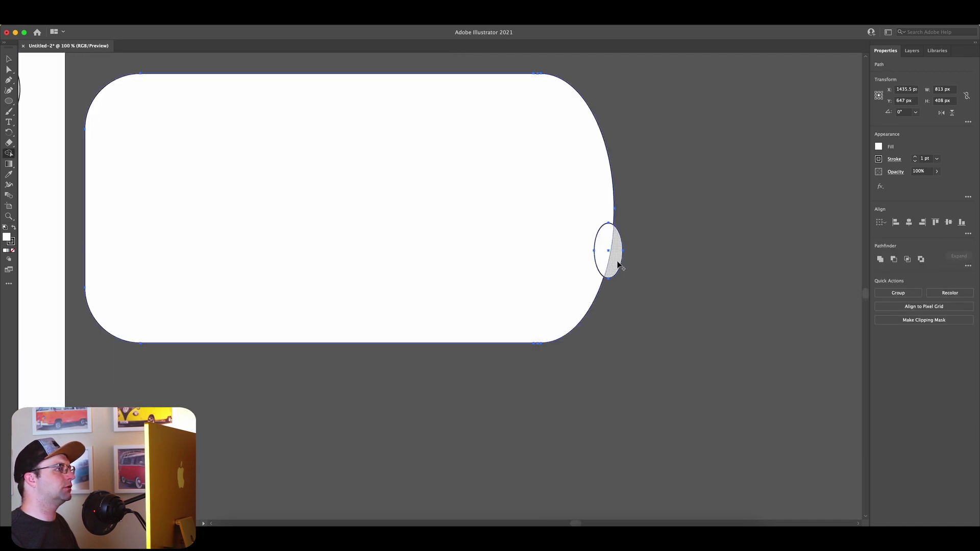
left_click(356, 206, "alt")
scroll(355, 206, "down", 3)
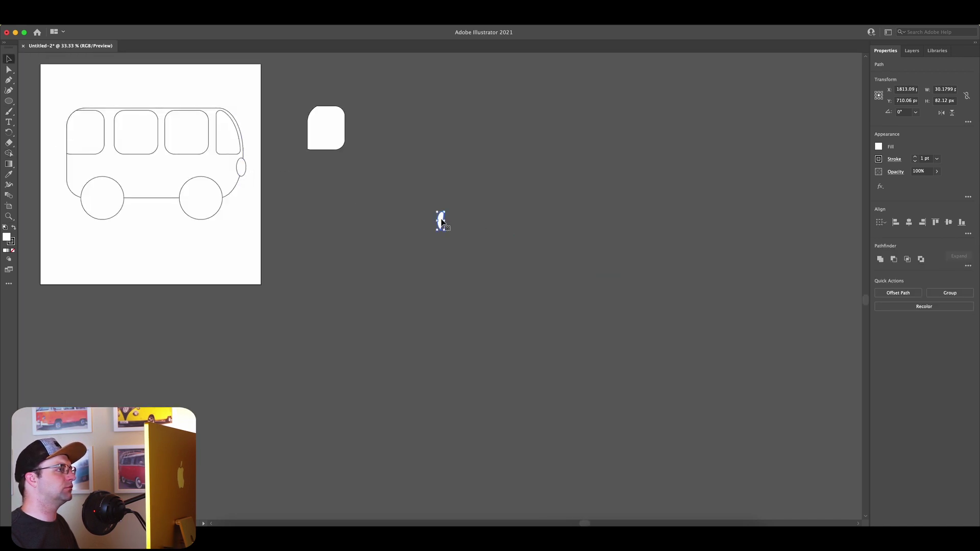
scroll(243, 164, "up", 4)
Adjust the 44 × 84 px headlight oval's position in isolation mode
double_click(225, 160)
left_click_drag(245, 184, 508, 206)
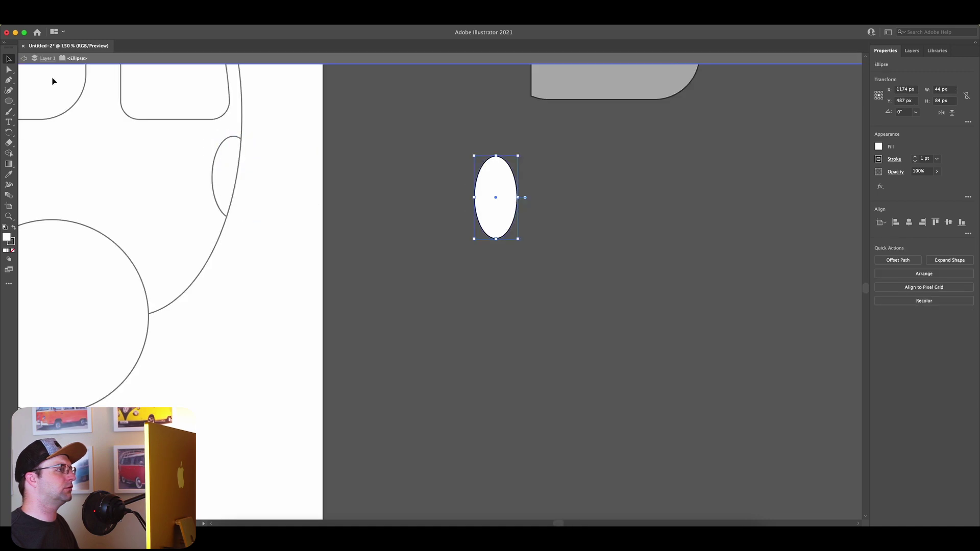
left_click(24, 58)
scroll(271, 121, "left", 3)
scroll(278, 127, "down", 4)
key("shift+o")
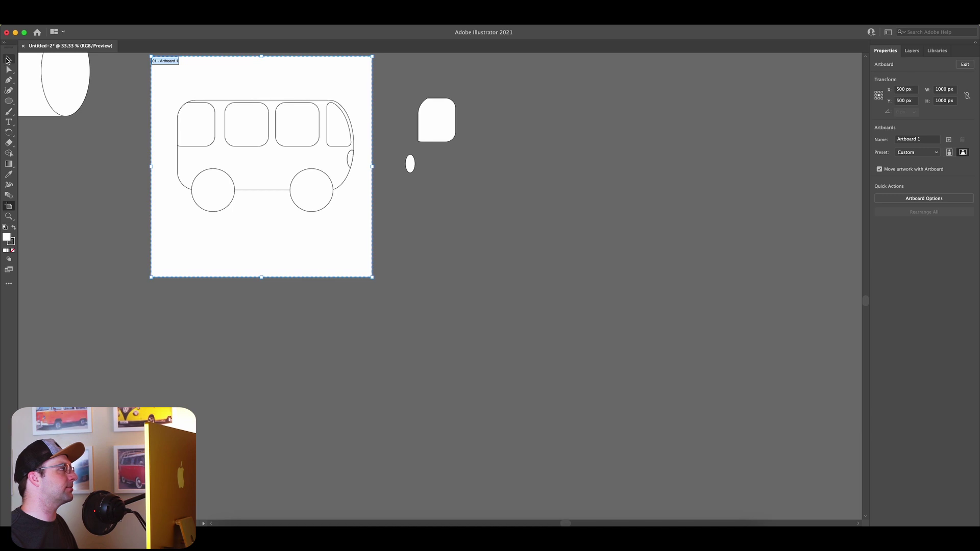
Option-drag Artboard 1 down and right to duplicate it with the bus artwork
left_click(8, 60)
left_click(9, 206)
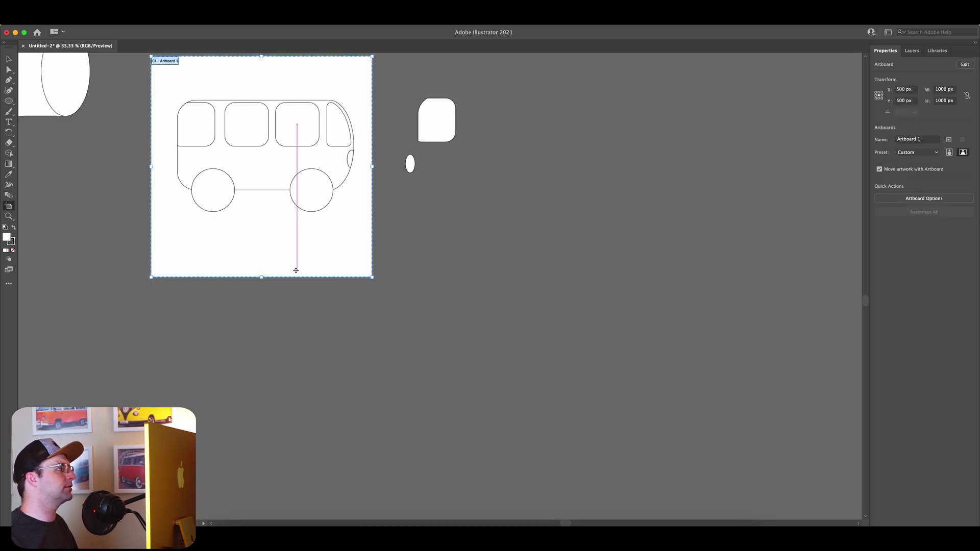
left_click_drag(295, 261, 551, 432)
key("v")
Select the copied bus body and bring up its fill colour choices
left_click(527, 333)
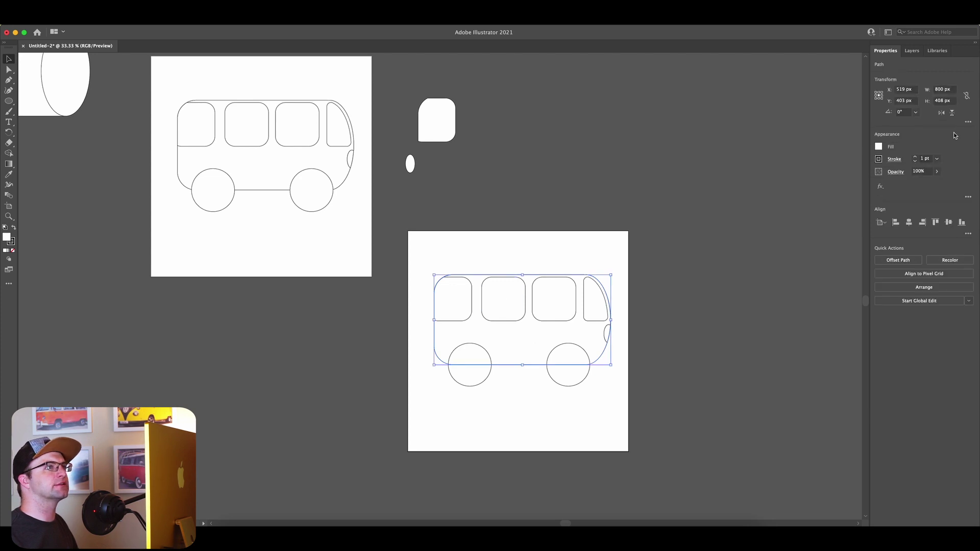
left_click(878, 146)
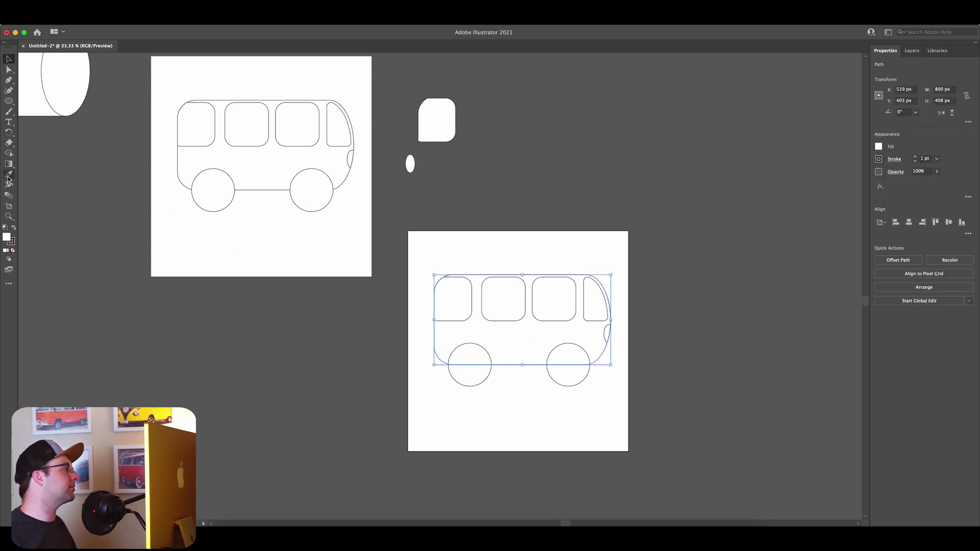
left_click(255, 12)
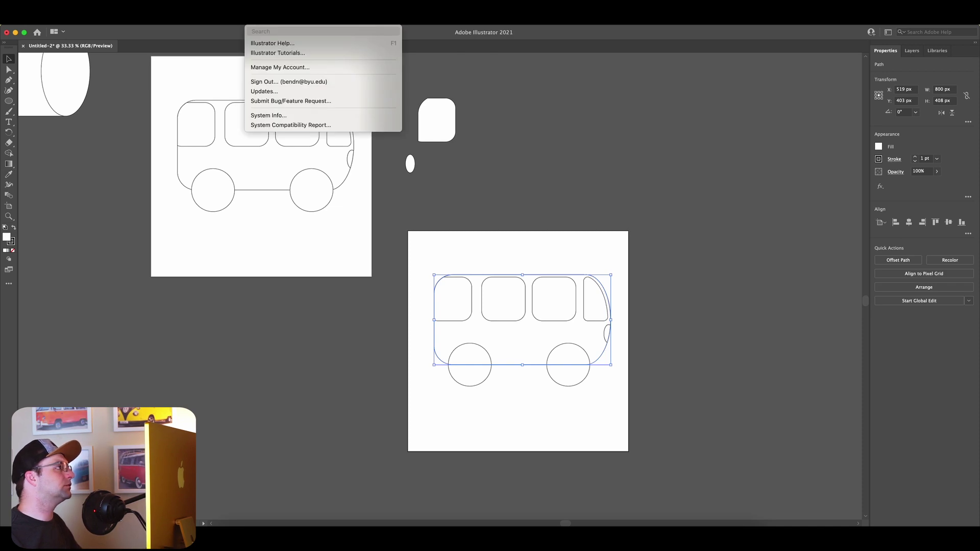
Open the Adobe Color Themes panel and move the second bus higher on its artboard
type("color")
key("Down")
key("Return")
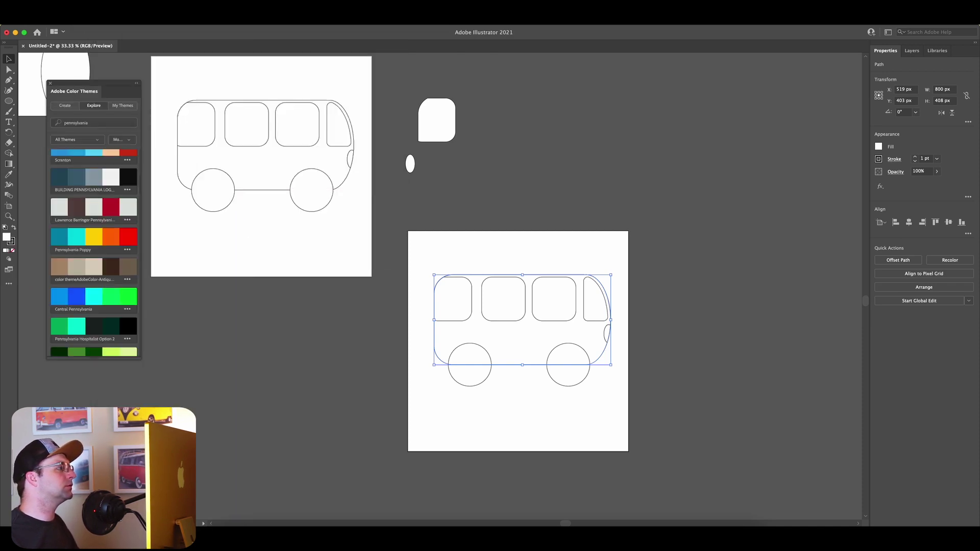
left_click_drag(89, 82, 718, 114)
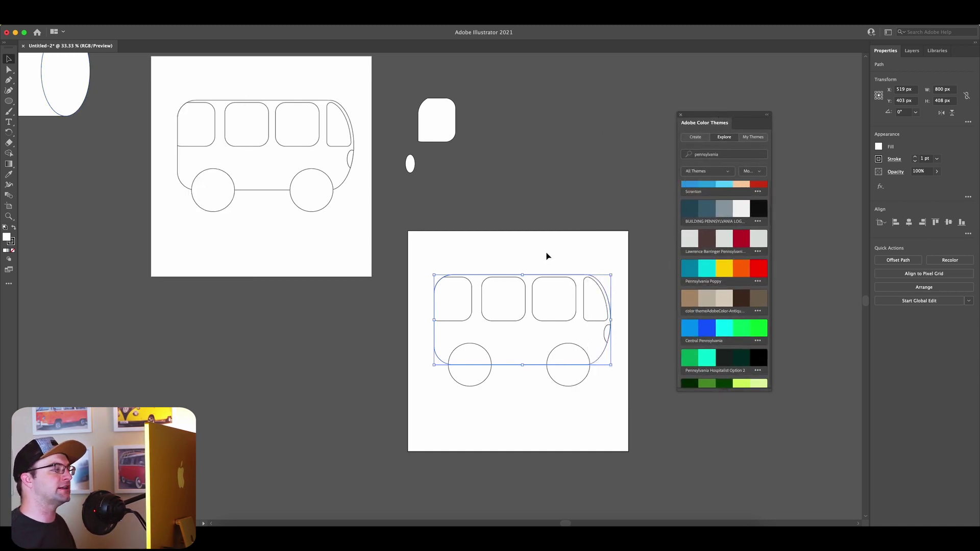
left_click_drag(417, 260, 641, 419)
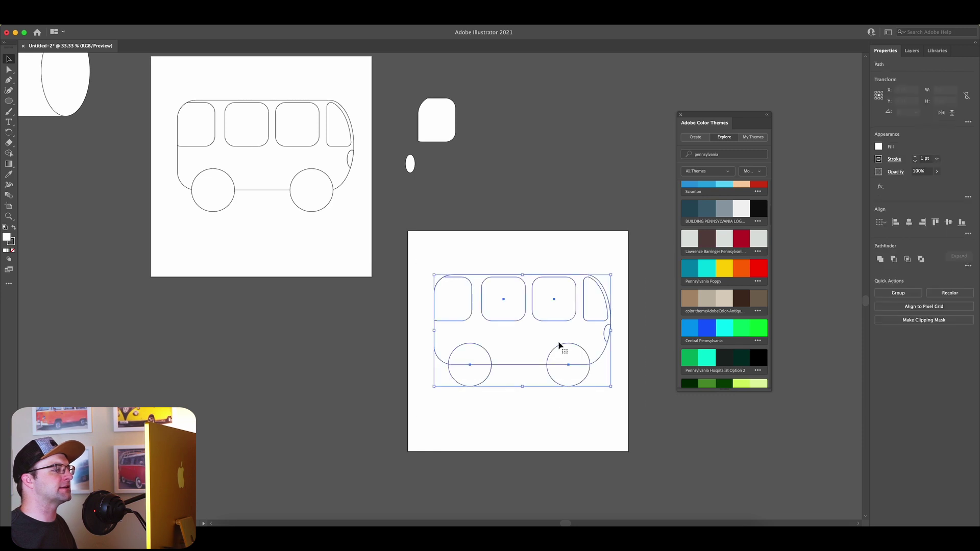
left_click_drag(534, 339, 529, 303)
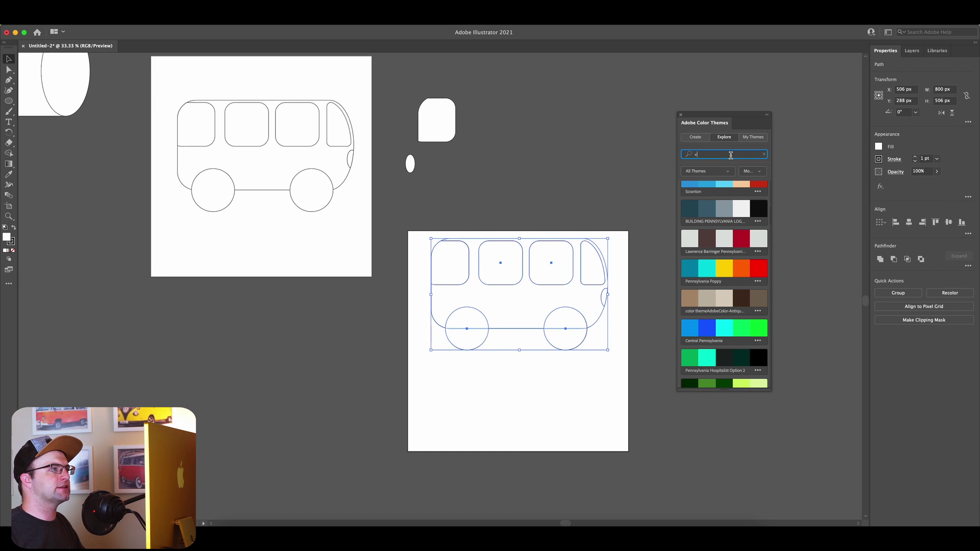
Search Adobe Color Themes for 'vw bus' palettes
type("van")
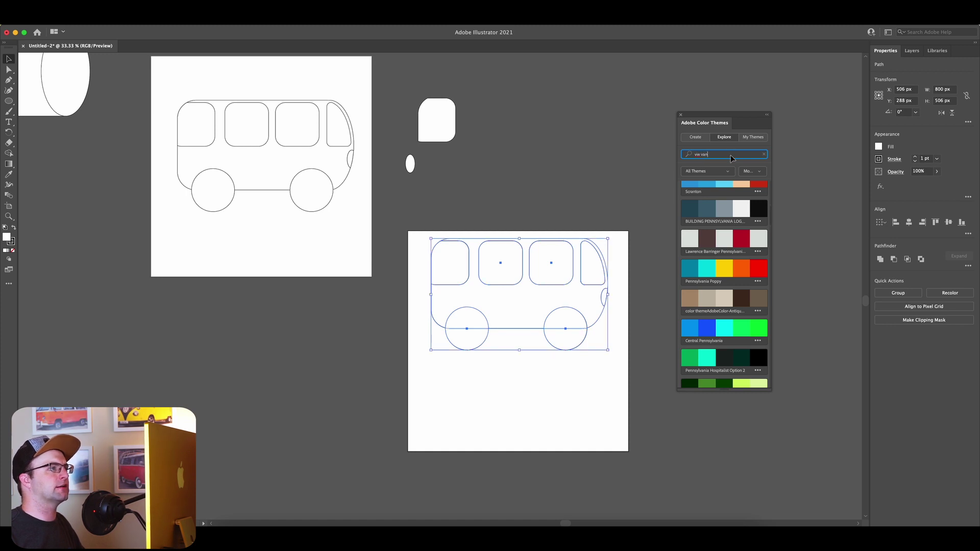
key("BackSpace")
key("BackSpace")
key("BackSpace")
type("bus")
key("Return")
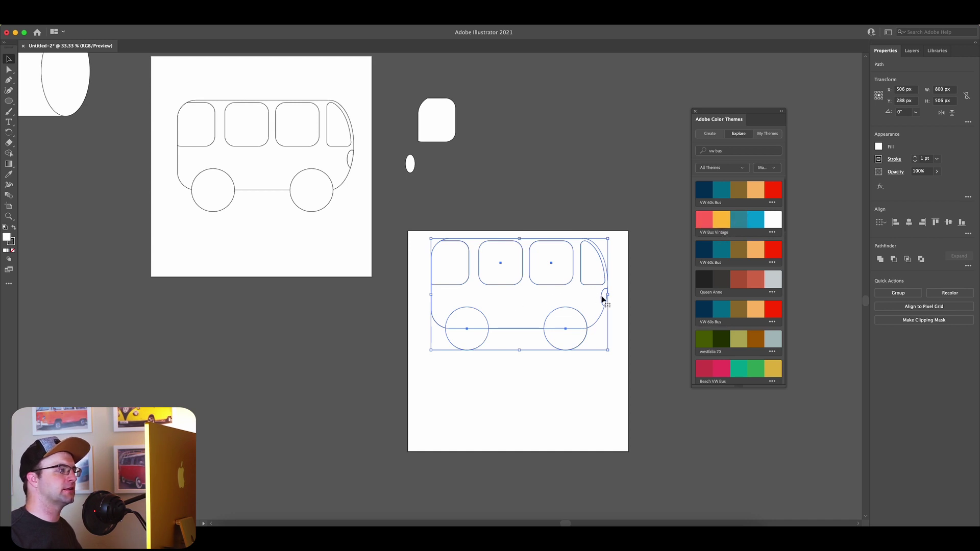
left_click(441, 394)
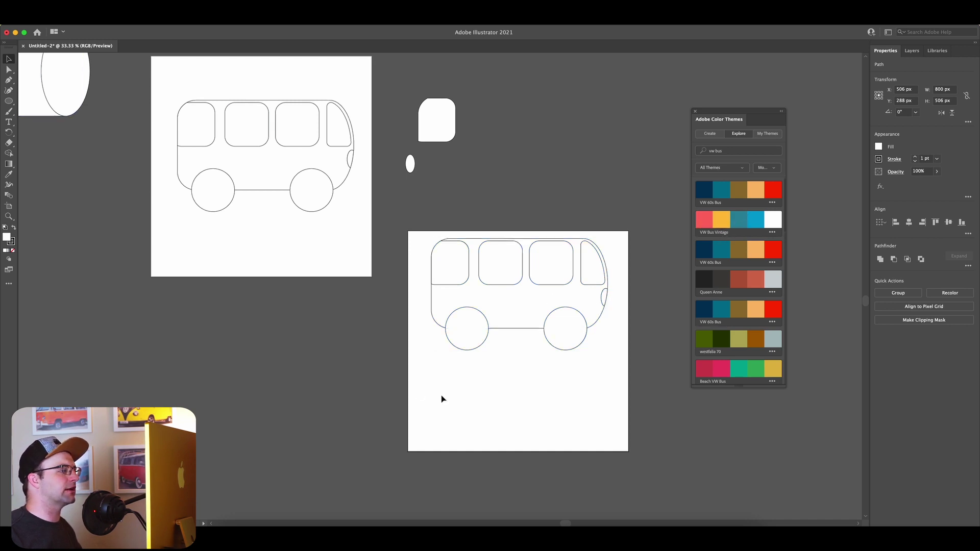
Fill the bus body with the theme's yellow-orange and remove all outlines
left_click(519, 326)
left_click_drag(724, 220, 511, 302)
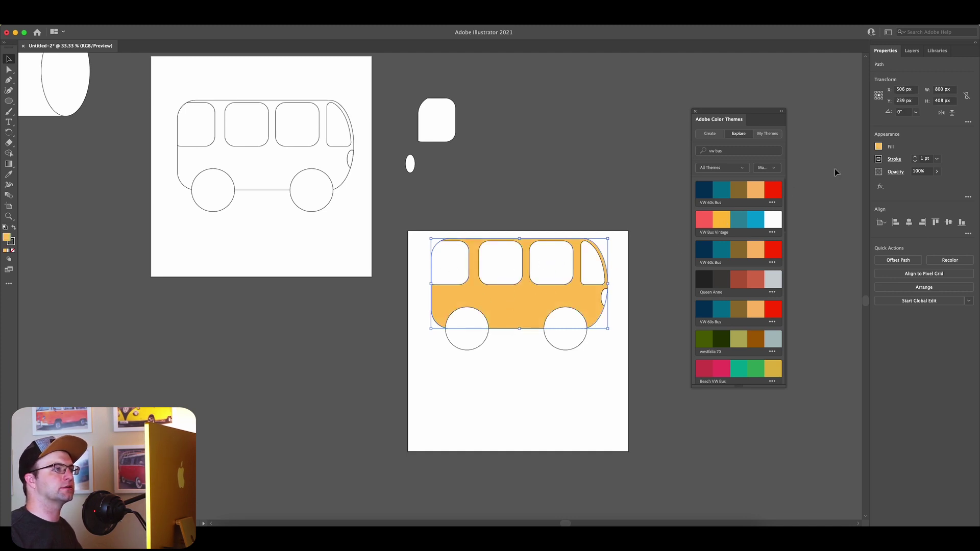
left_click_drag(572, 362, 410, 235)
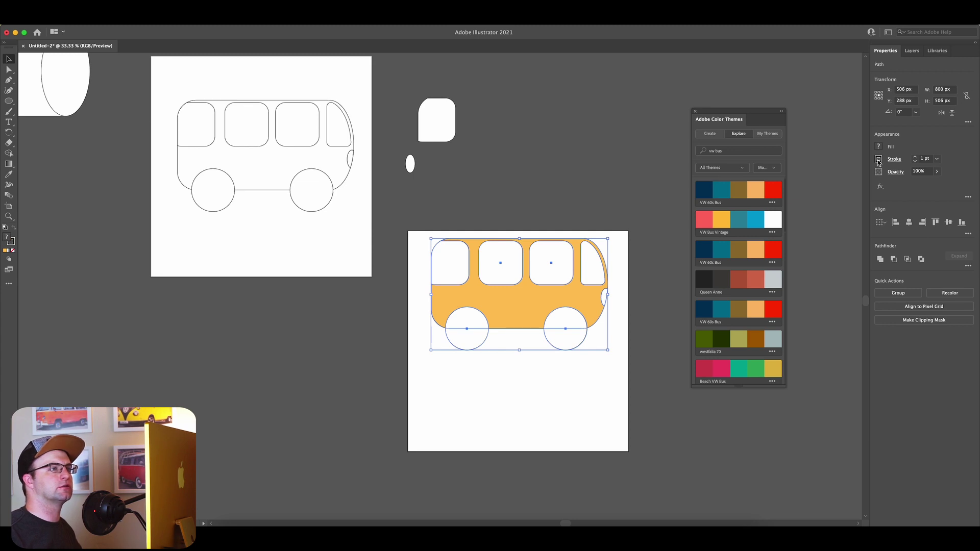
left_click(878, 159)
left_click(786, 176)
left_click(411, 280)
Fill the windows blue, the wheels teal and the small bumper coral from the theme
left_click(501, 263)
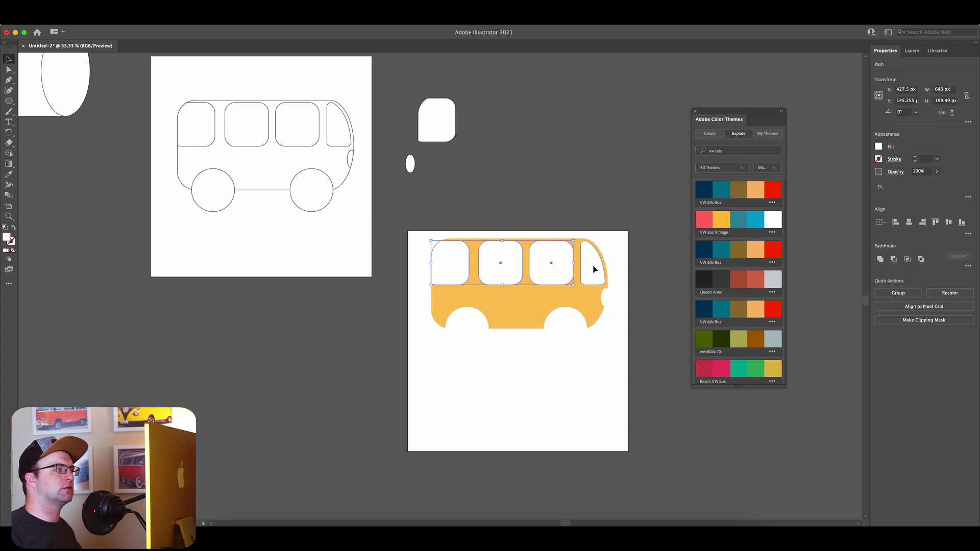
left_click(756, 219)
left_click(467, 329)
left_click(565, 329, "shift")
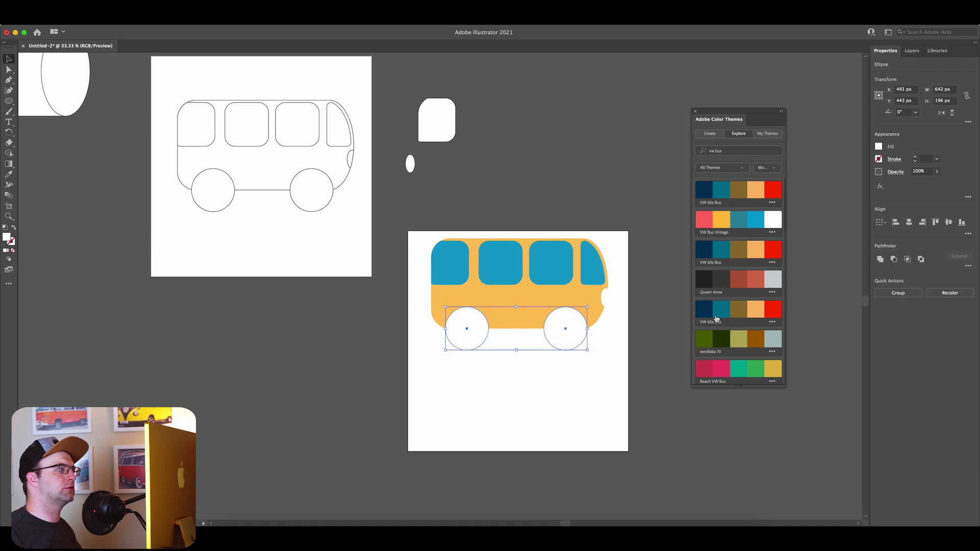
left_click(738, 219)
left_click(604, 297)
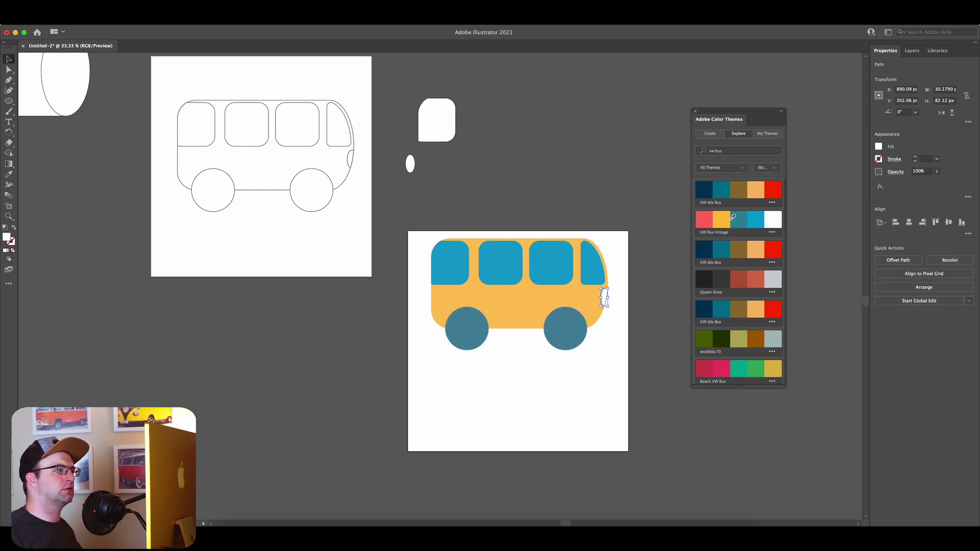
left_click(704, 218)
left_click(557, 397)
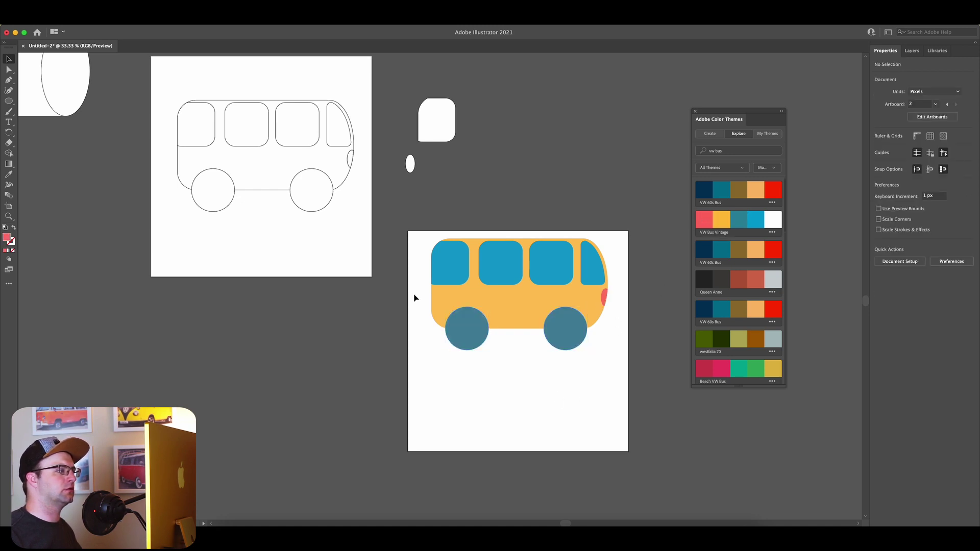
Draw a smaller white circle inside the left wheel
left_click(483, 329)
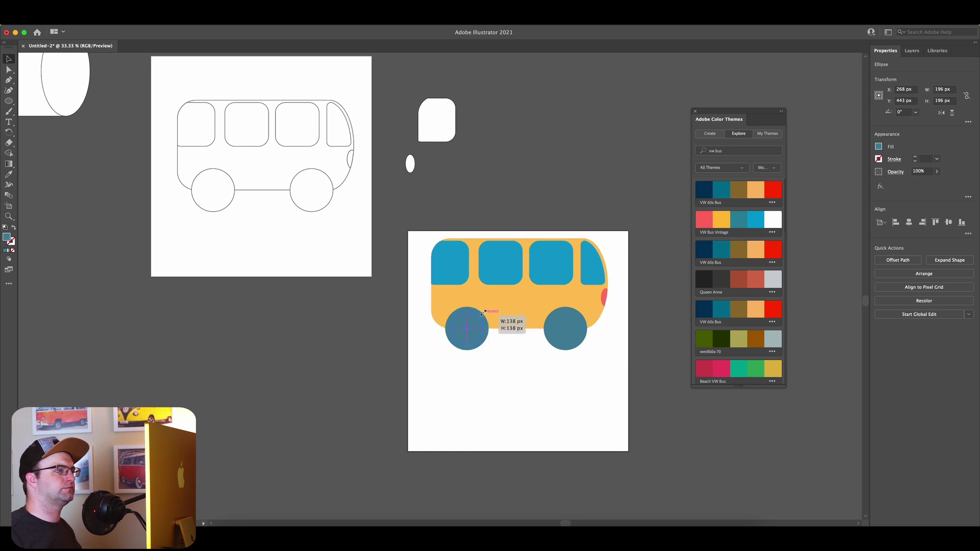
left_click_drag(488, 307, 563, 333)
left_click(509, 369)
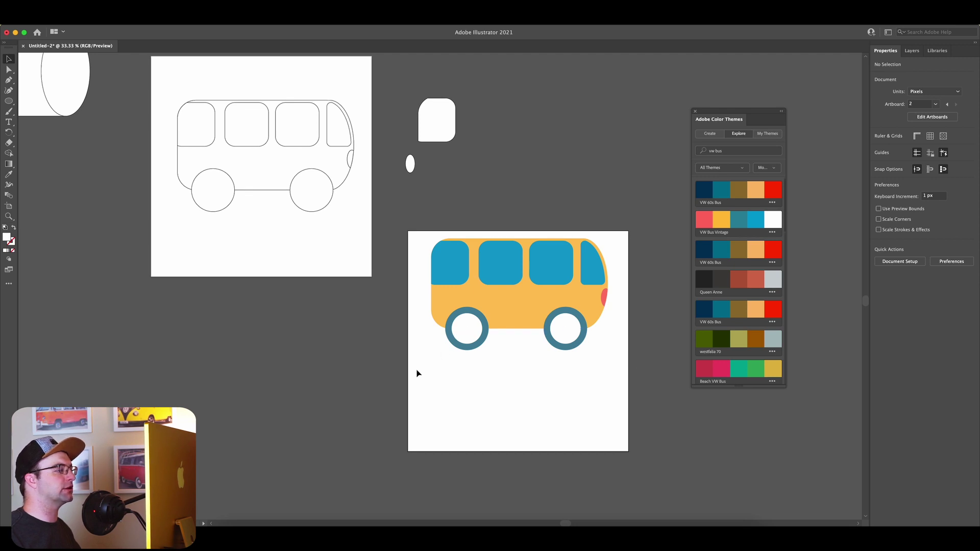
Duplicate the whole bus below the original
left_click_drag(450, 354, 622, 251)
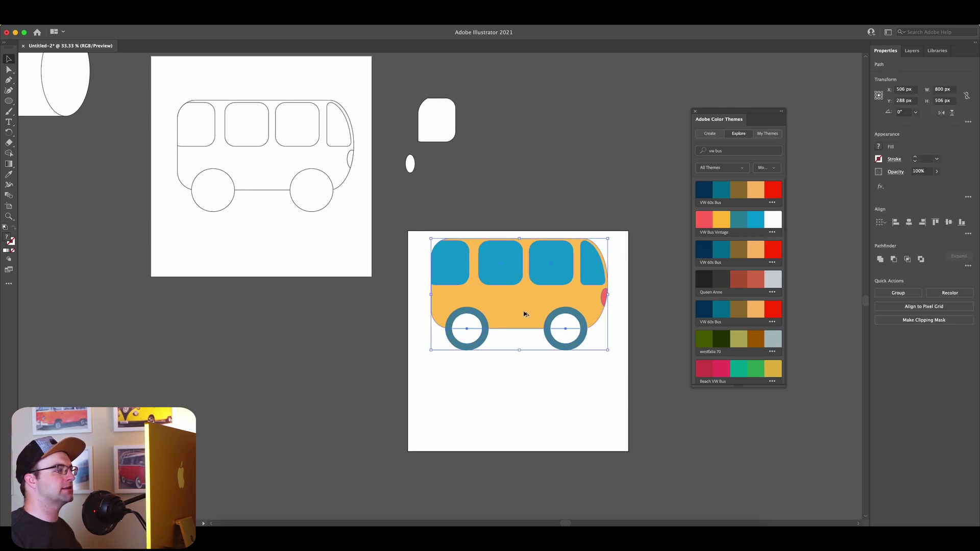
left_click_drag(522, 338, 527, 428)
left_click(402, 408)
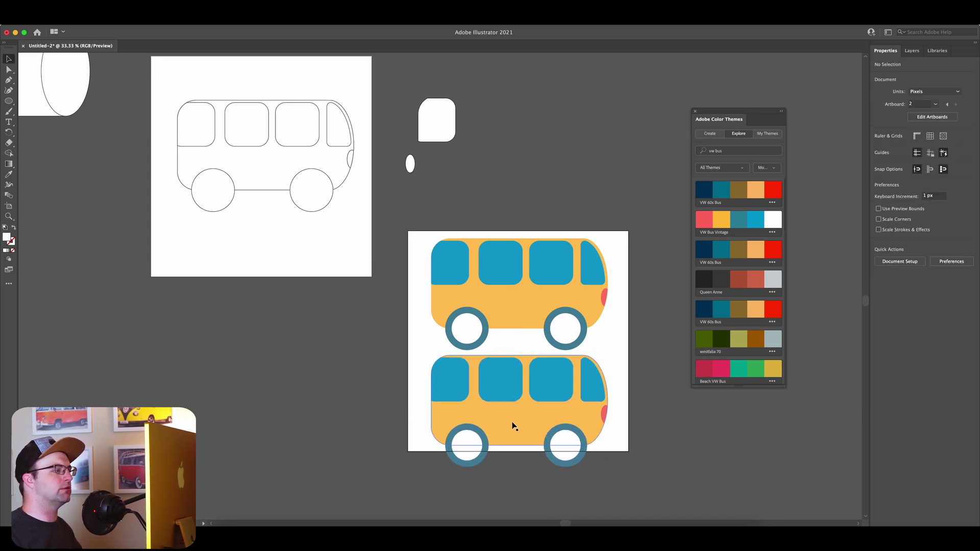
Shape-build a coral rounded bottom strip and place it on the lower bus
left_click(511, 428)
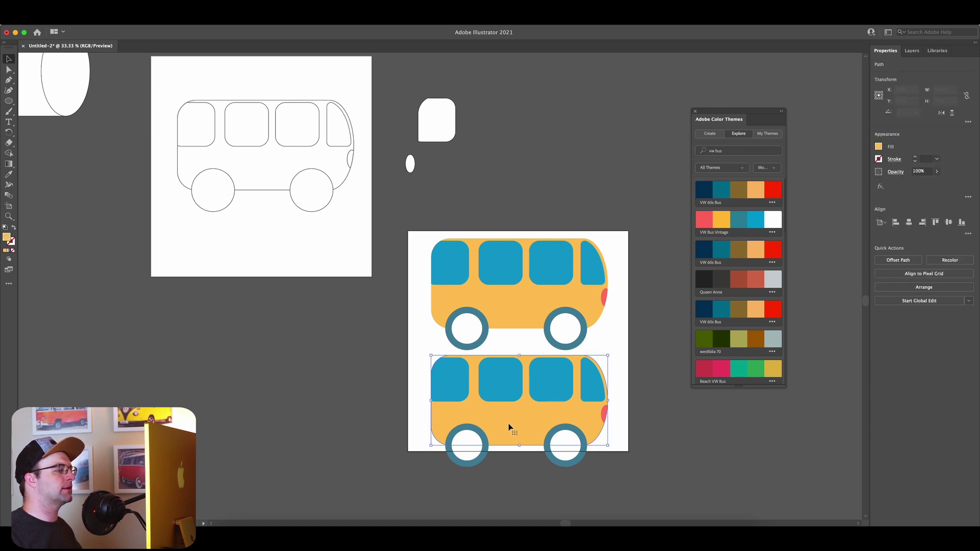
left_click_drag(9, 101, 44, 99)
left_click_drag(419, 404, 622, 468)
left_click_drag(472, 375, 249, 349)
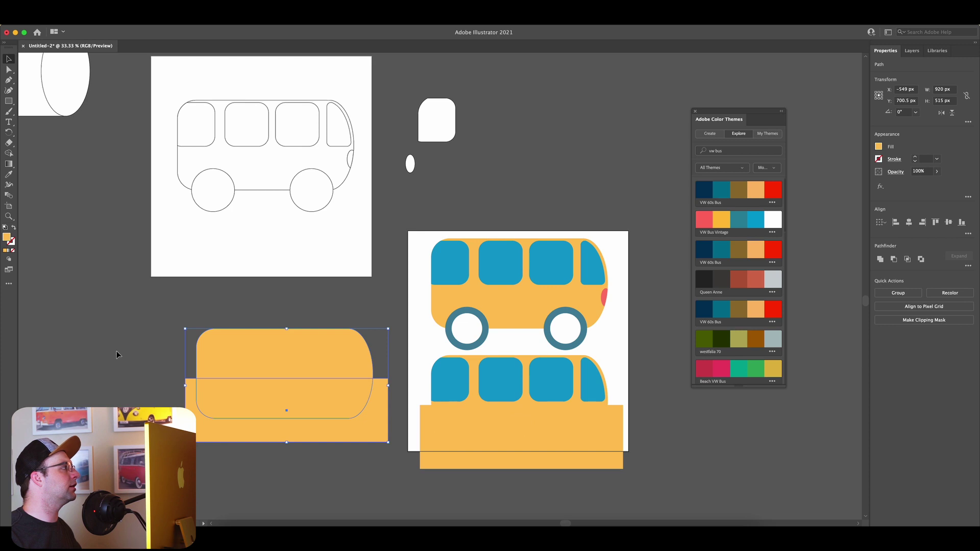
key("shift+m")
left_click(298, 431, "alt")
left_click(295, 363, "alt")
left_click(707, 220)
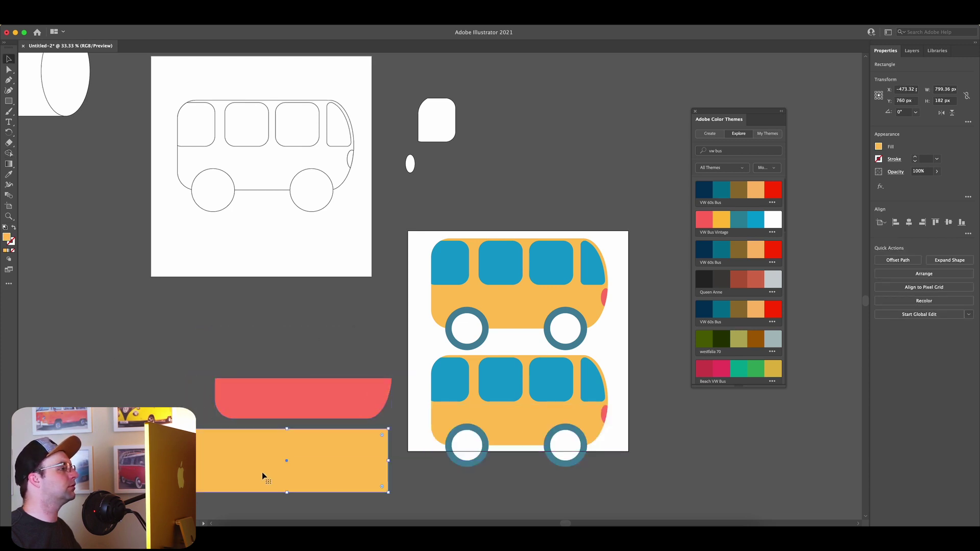
left_click(536, 432, "alt")
left_click_drag(380, 402, 592, 385)
Pull the strip's front corner forward and curve its edge to follow the bus nose
key("a")
scroll(606, 405, "up", 5)
scroll(592, 385, "down", 4)
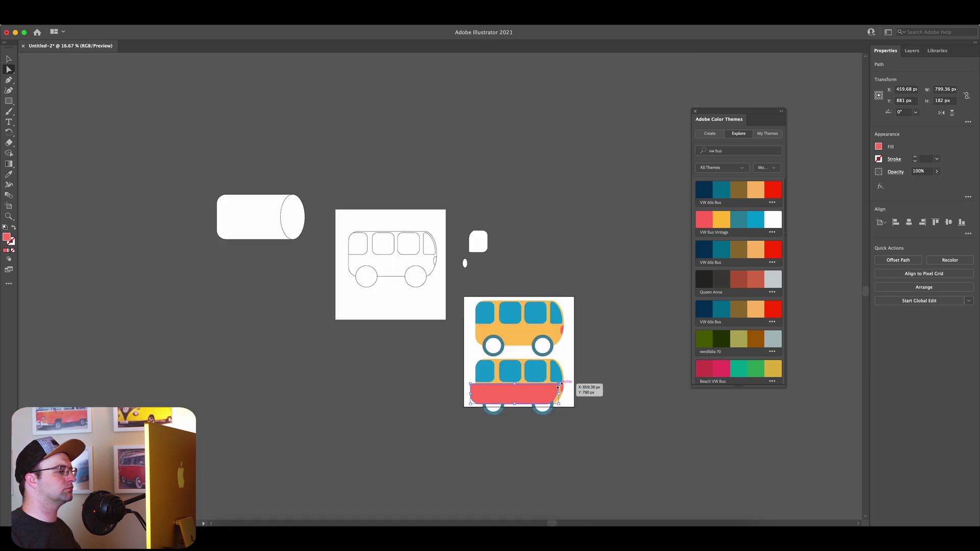
scroll(613, 350, "up", 4)
left_click_drag(547, 340, 435, 345)
scroll(438, 388, "down", 3)
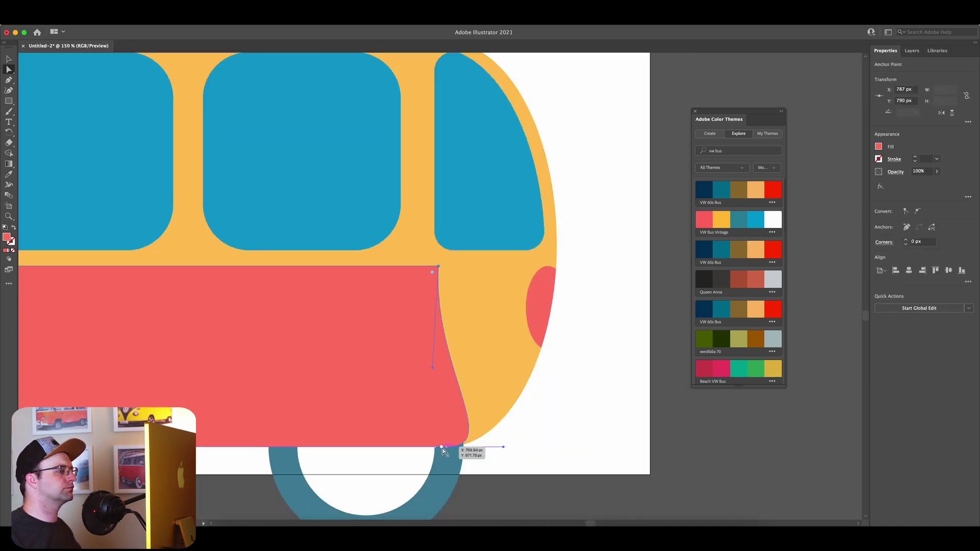
left_click_drag(469, 448, 570, 393)
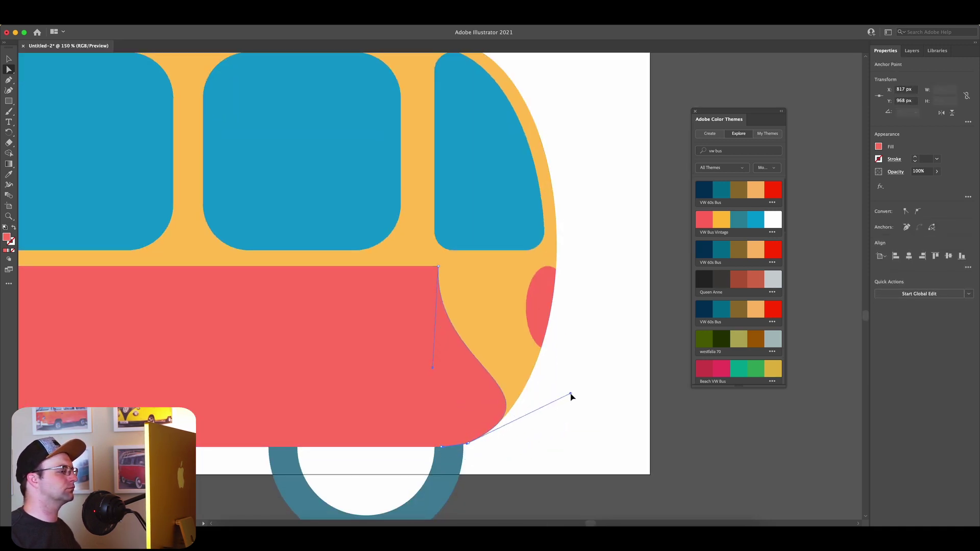
left_click_drag(433, 367, 494, 324)
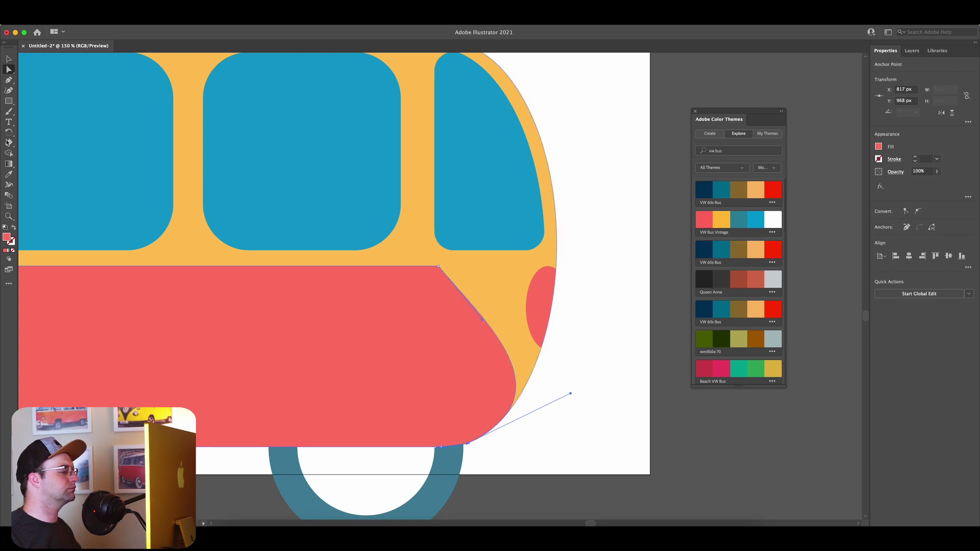
key("v")
left_click(547, 430)
Send the coral lower-body panel backward behind the lower bus's wheels
scroll(546, 430, "down", 3)
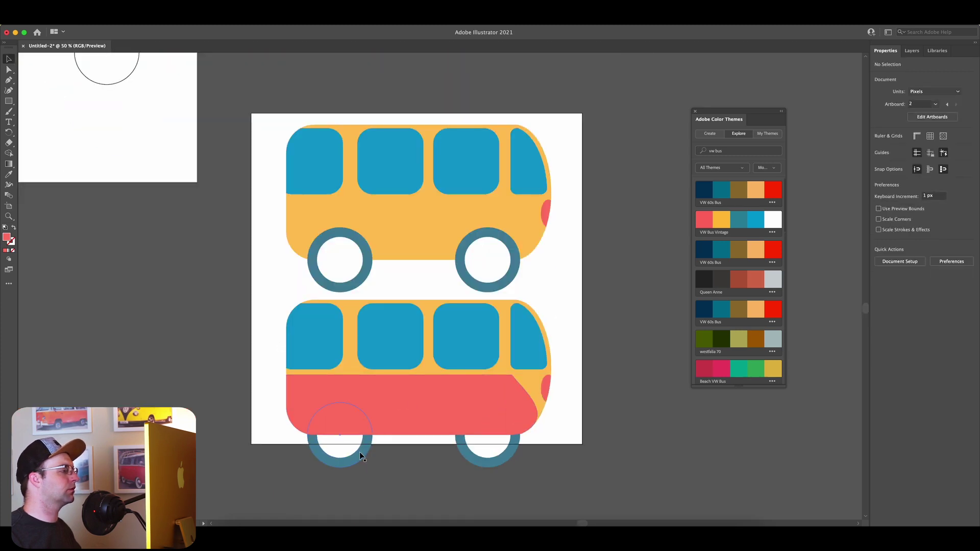
left_click_drag(359, 451, 428, 396)
key("ctrl+[")
key("ctrl+[")
key("ctrl+[")
left_click(269, 320)
left_click(350, 334)
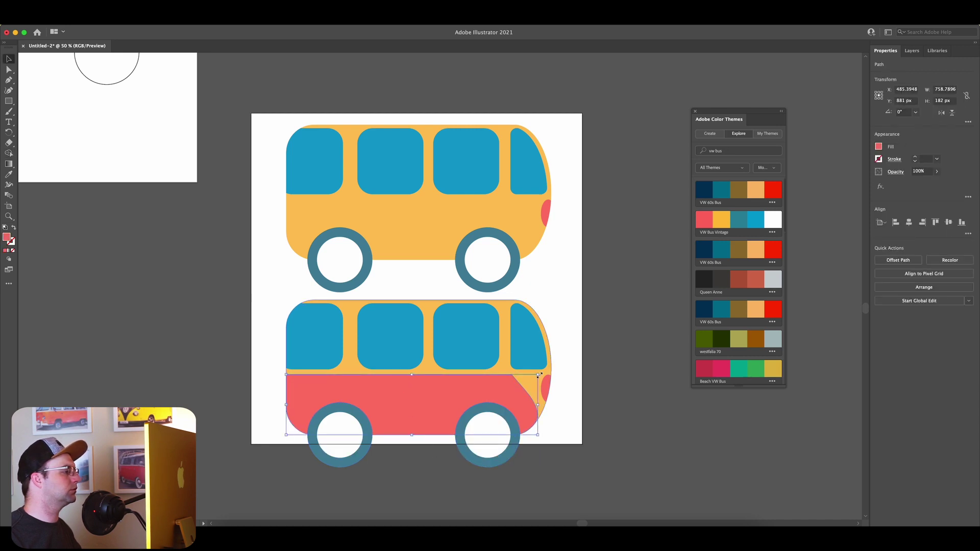
left_click(506, 416)
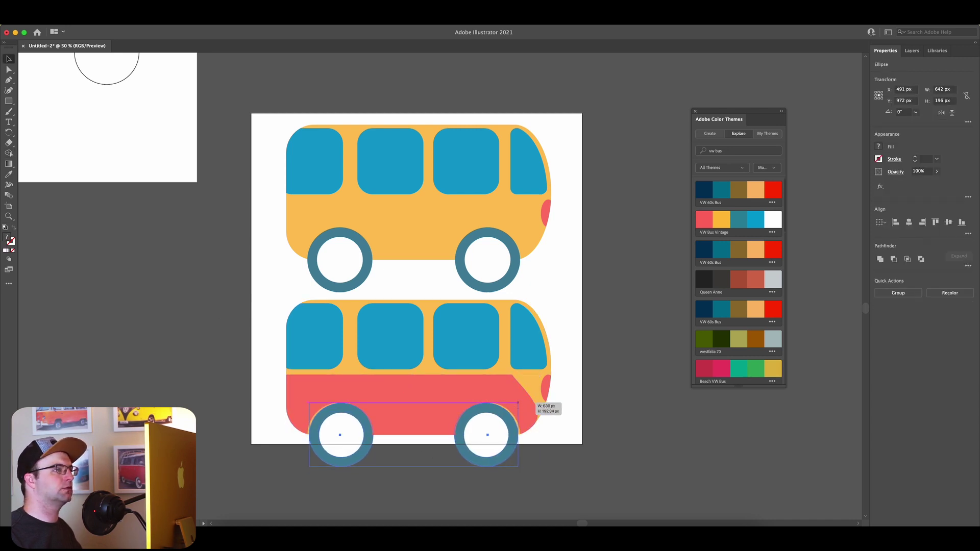
left_click(215, 332)
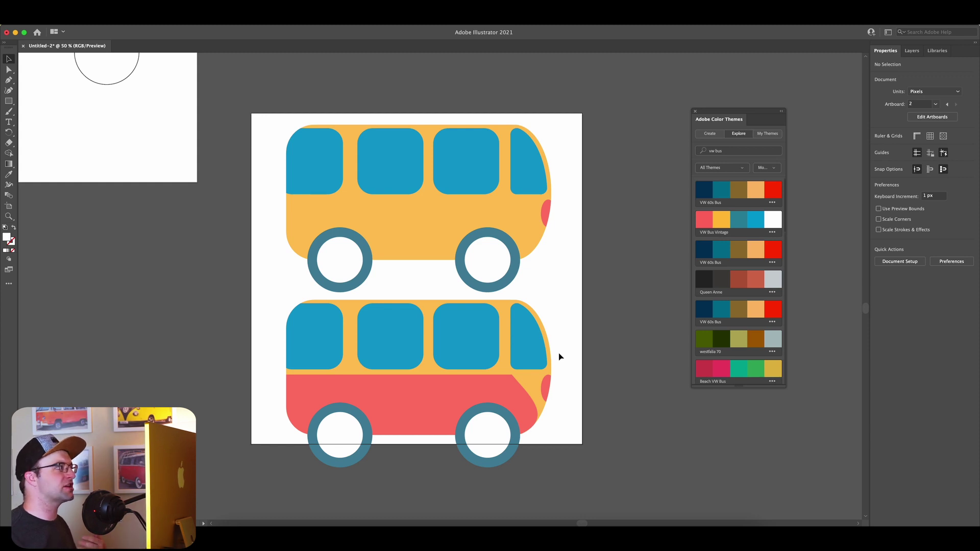
Create a new artboard below the bus and draw a circle and a square on it
scroll(541, 360, "down", 3)
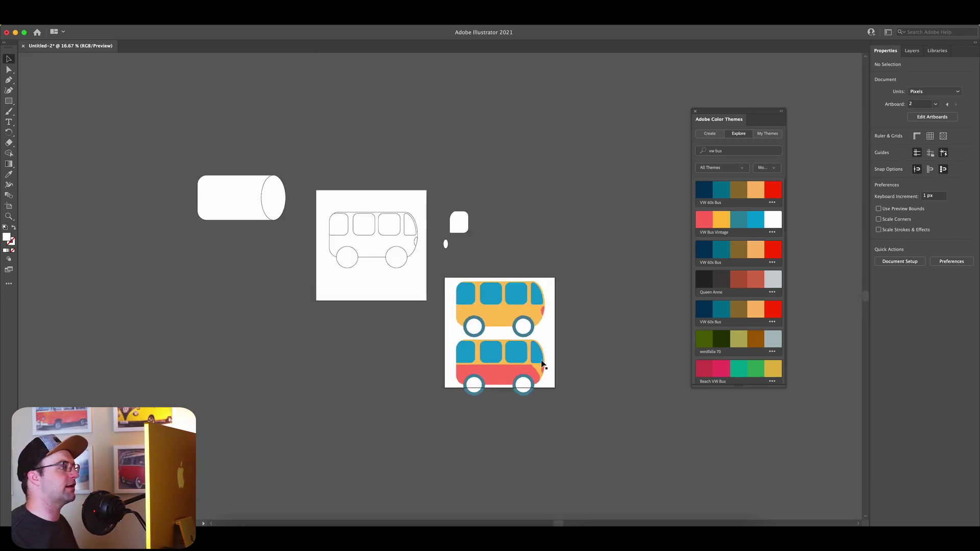
left_click(8, 207)
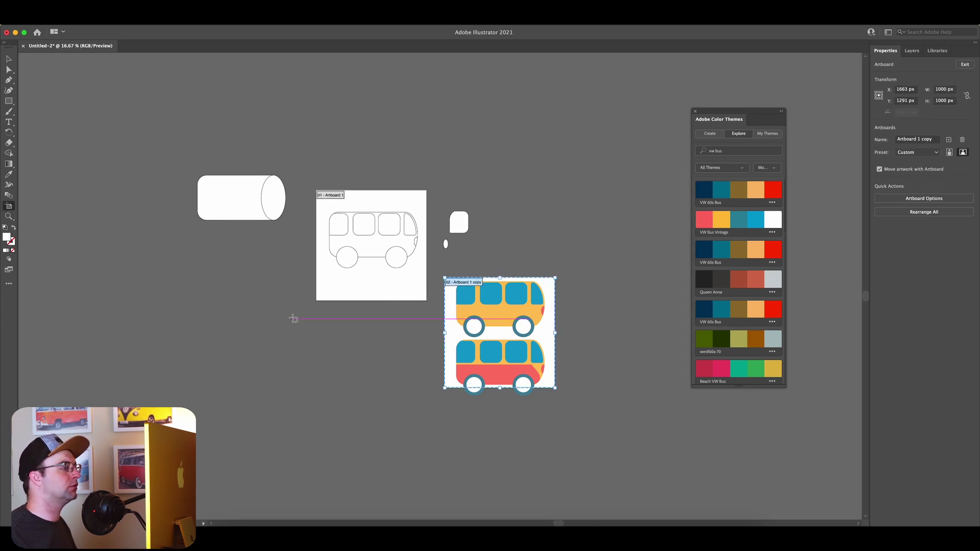
left_click_drag(293, 317, 431, 451)
left_click(8, 101)
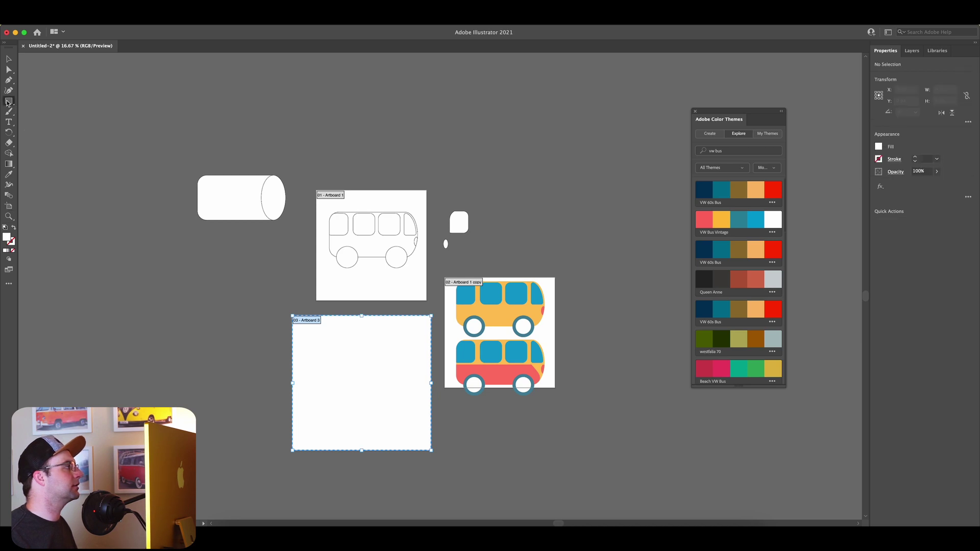
left_click(40, 112)
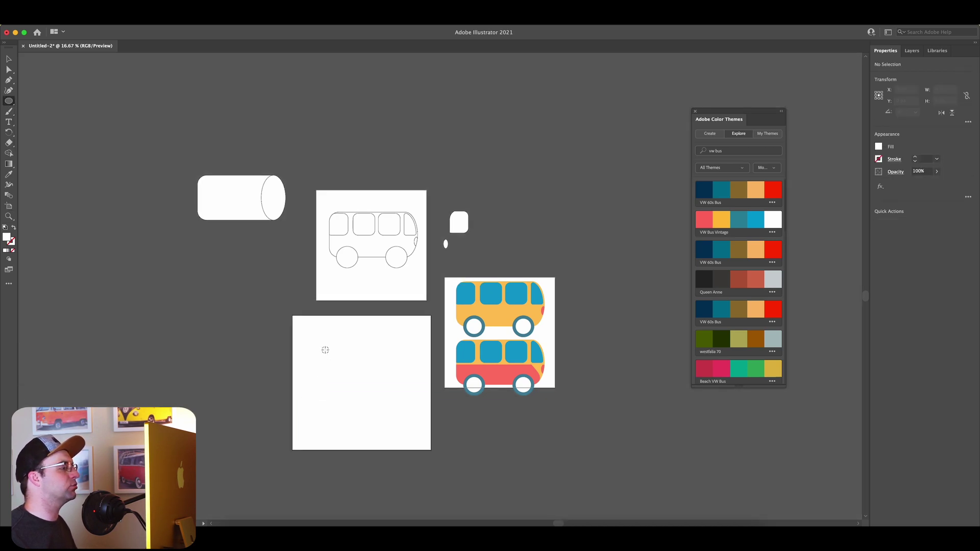
scroll(324, 350, "up", 2)
left_click_drag(279, 299, 354, 375)
key("m")
left_click_drag(447, 301, 523, 377)
Fill the circle crimson and the square green from the Beach VW Bus theme
key("v")
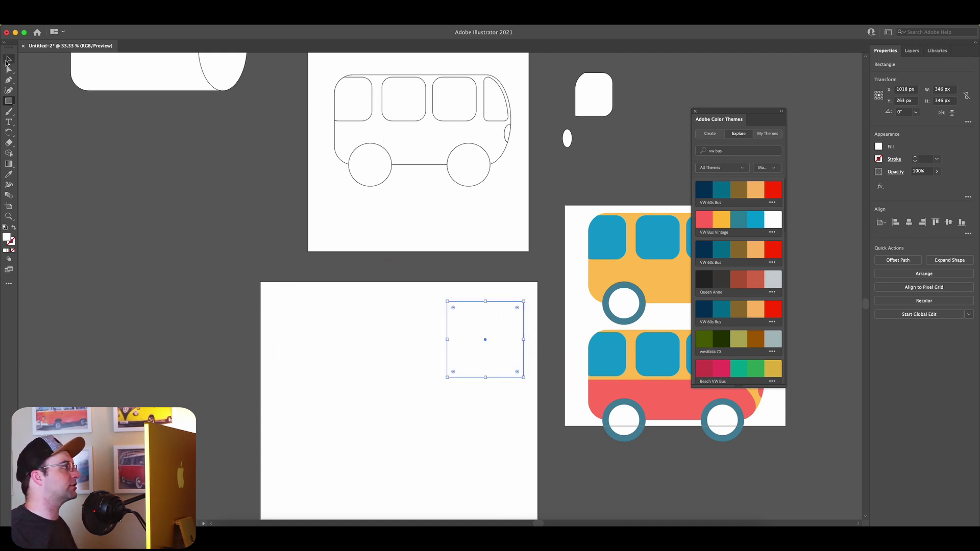
left_click(306, 365)
scroll(737, 272, "down", 2)
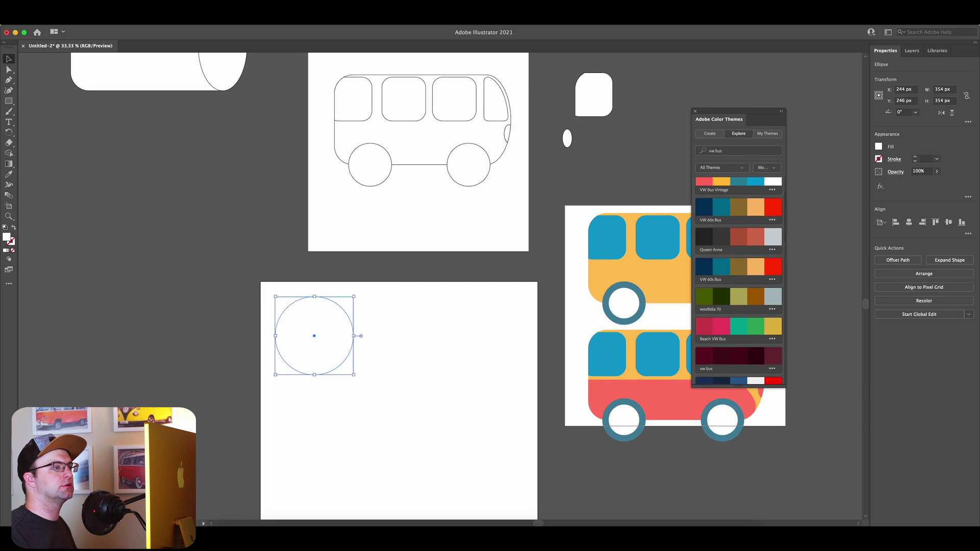
left_click(704, 327)
left_click(477, 339)
left_click(755, 326)
Blend the crimson circle into the green square
left_click(9, 195)
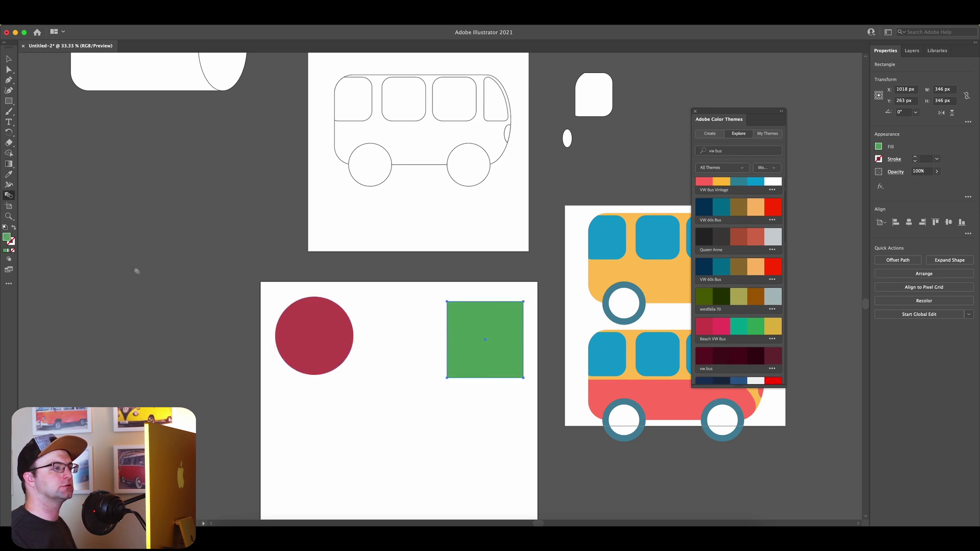
left_click(502, 322)
key("v")
key("super+shift+a")
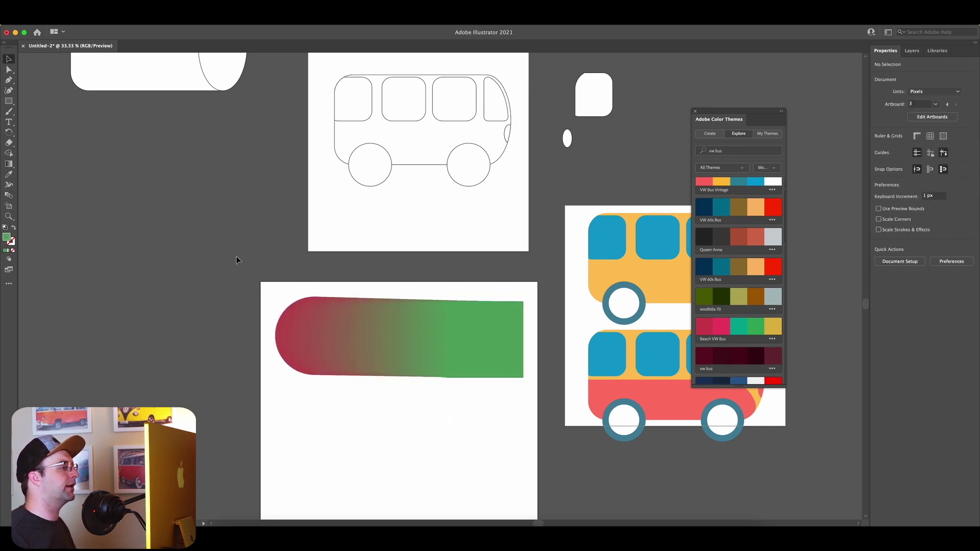
scroll(306, 356, "down", 2)
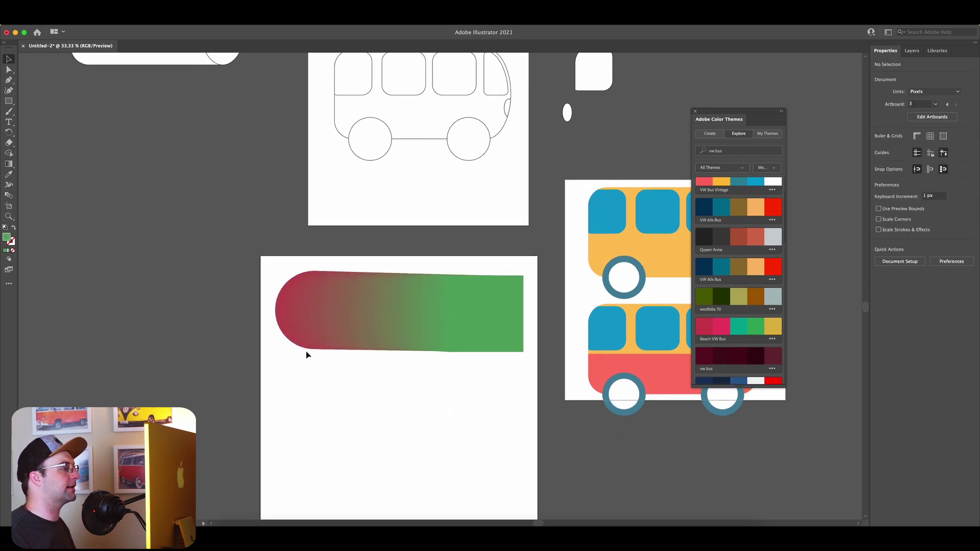
left_click(429, 331)
Place a copy of the crimson-to-green blend below the original
left_click(352, 372)
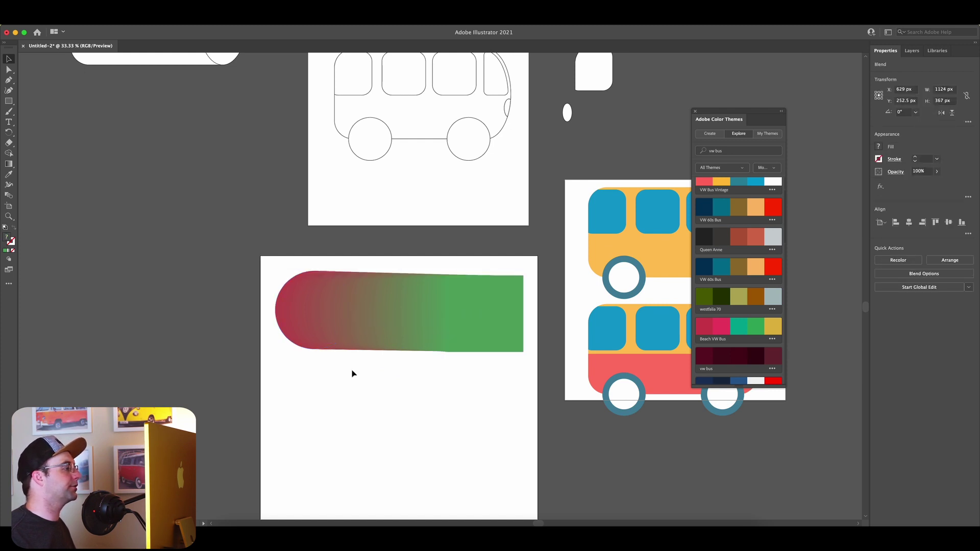
left_click(379, 333)
left_click_drag(378, 332, 376, 440)
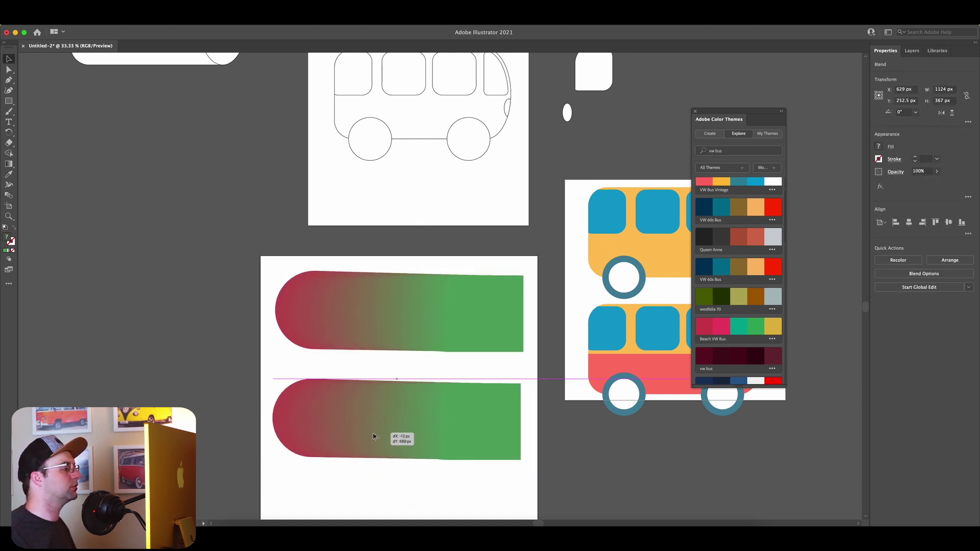
Set the lower blend's spacing to Specified Steps with 5 steps
double_click(9, 199)
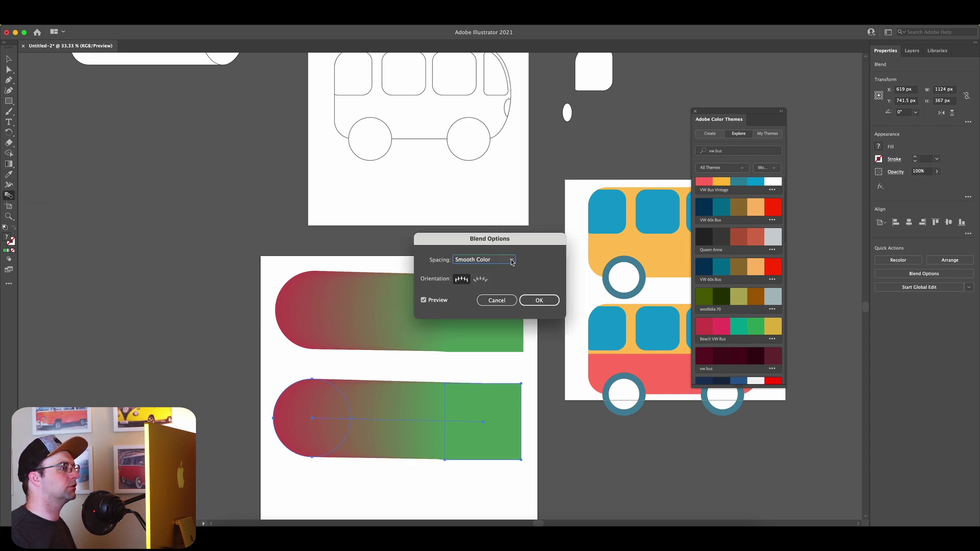
left_click(509, 262)
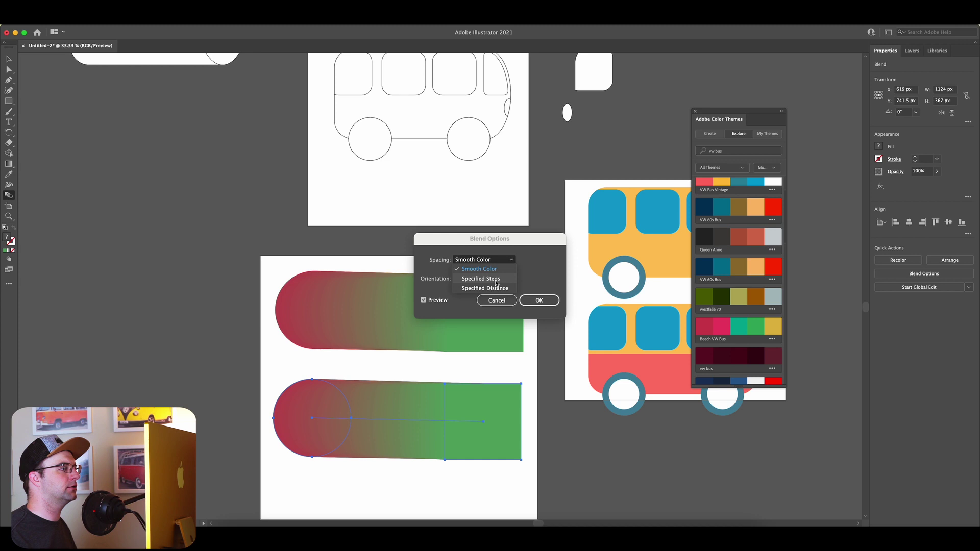
left_click(482, 278)
key("BackSpace")
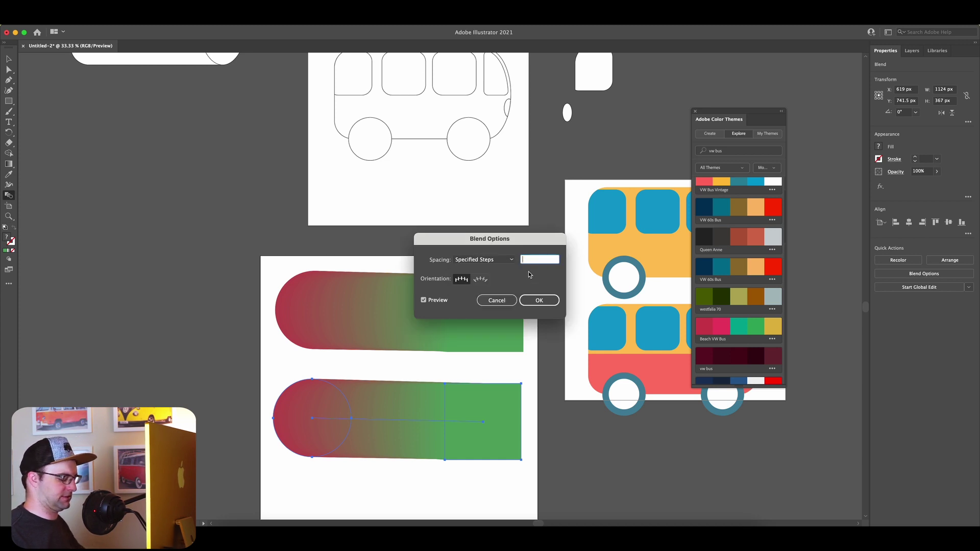
key("Return")
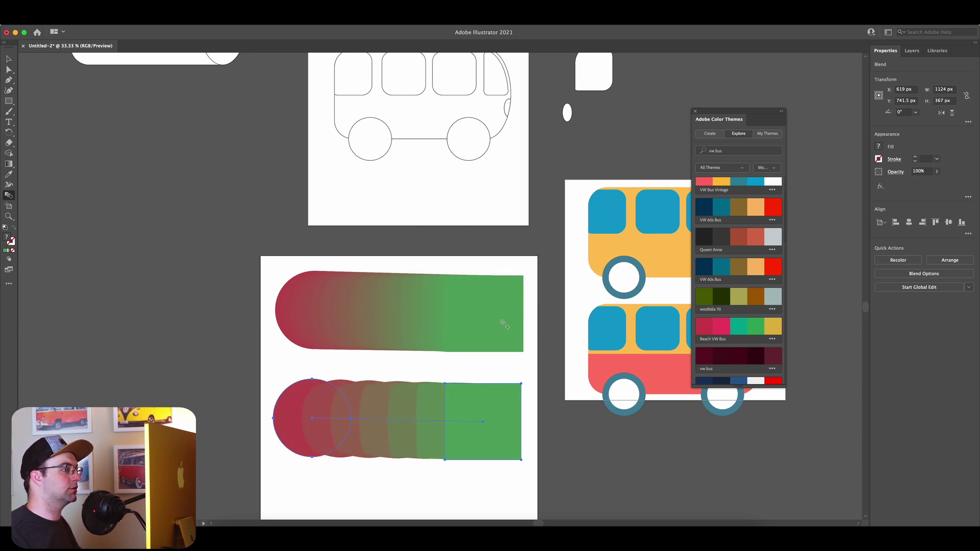
scroll(219, 306, "down", 3)
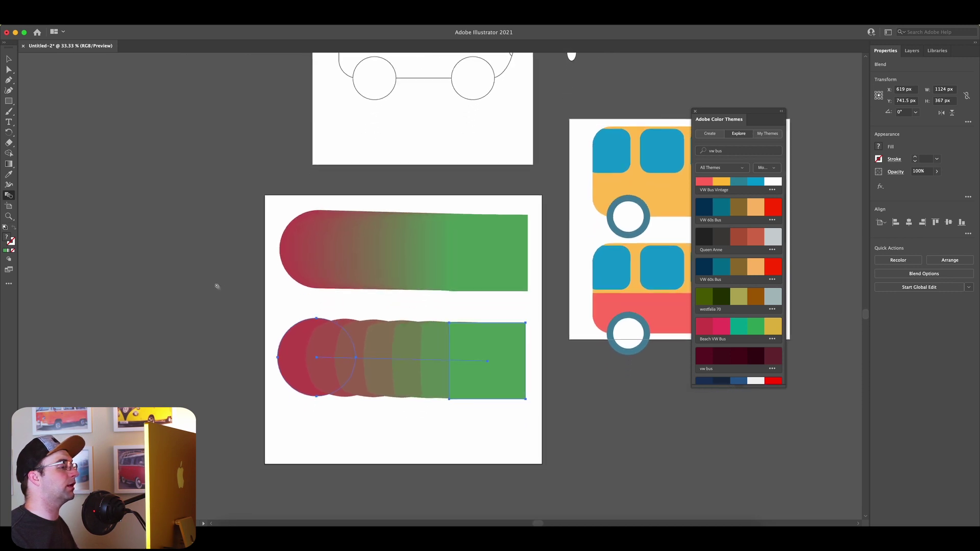
left_click(8, 59)
scroll(348, 293, "down", 3)
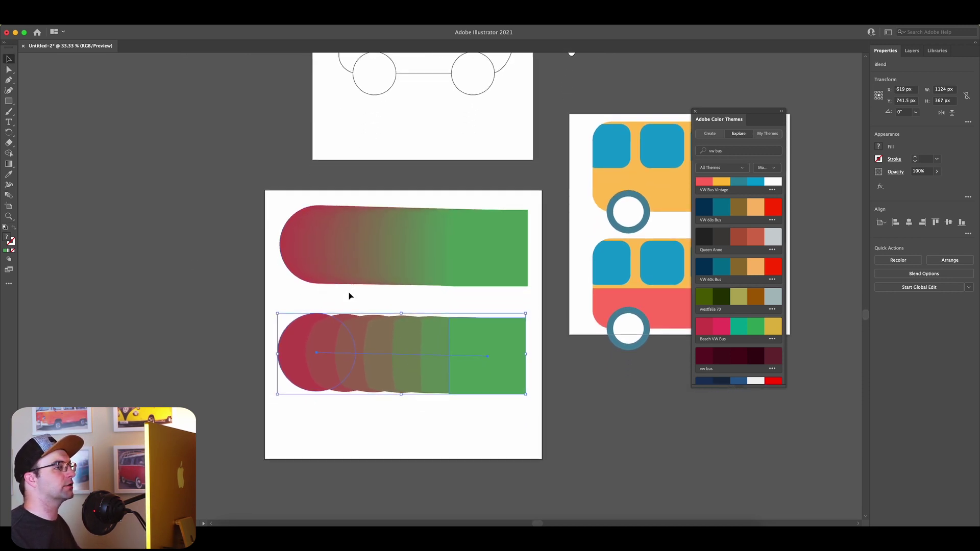
scroll(348, 295, "right", 5)
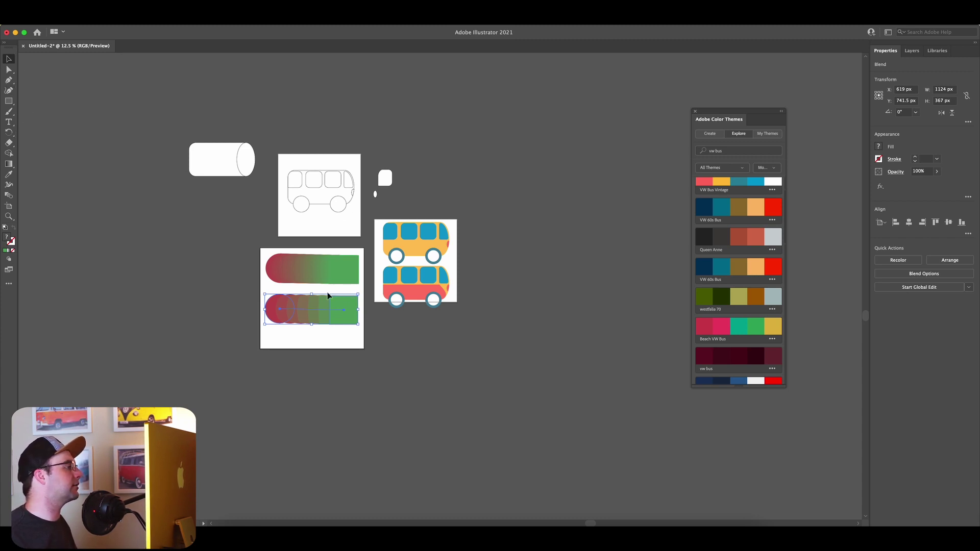
Scale down the upper smooth blend and the lower stepped blend to a matching smaller size
left_click(313, 276)
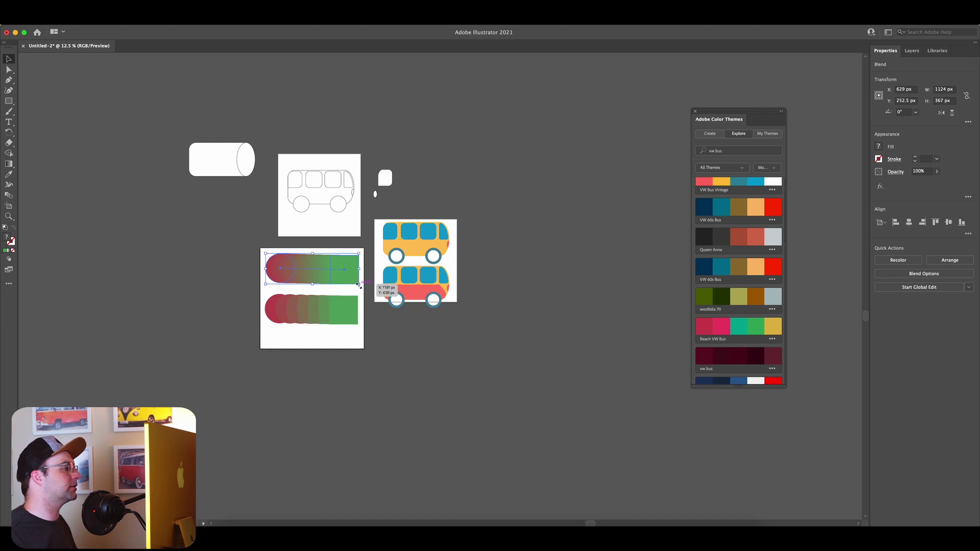
left_click_drag(358, 284, 329, 270)
left_click(344, 308)
left_click_drag(358, 324, 311, 283)
left_click(312, 283)
scroll(326, 259, "up", 5)
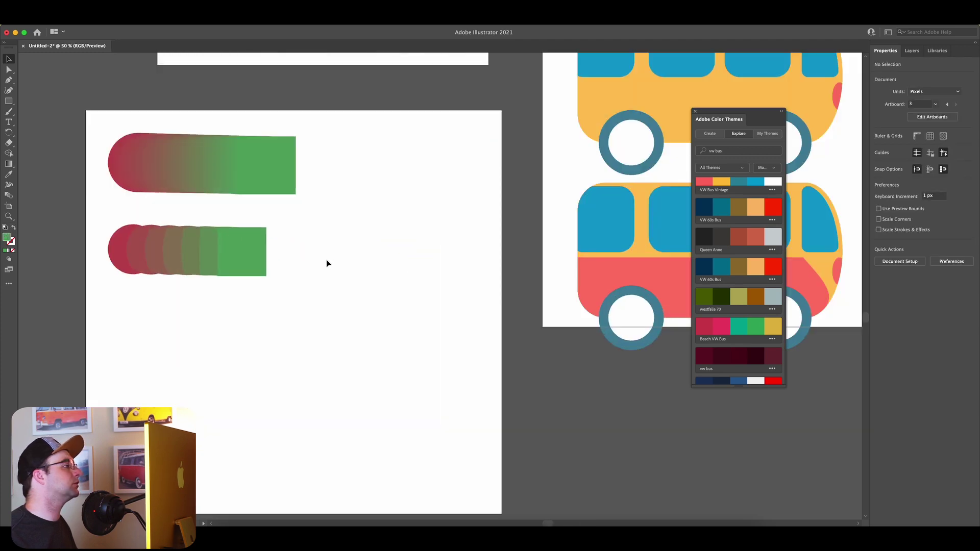
scroll(326, 263, "up", 1)
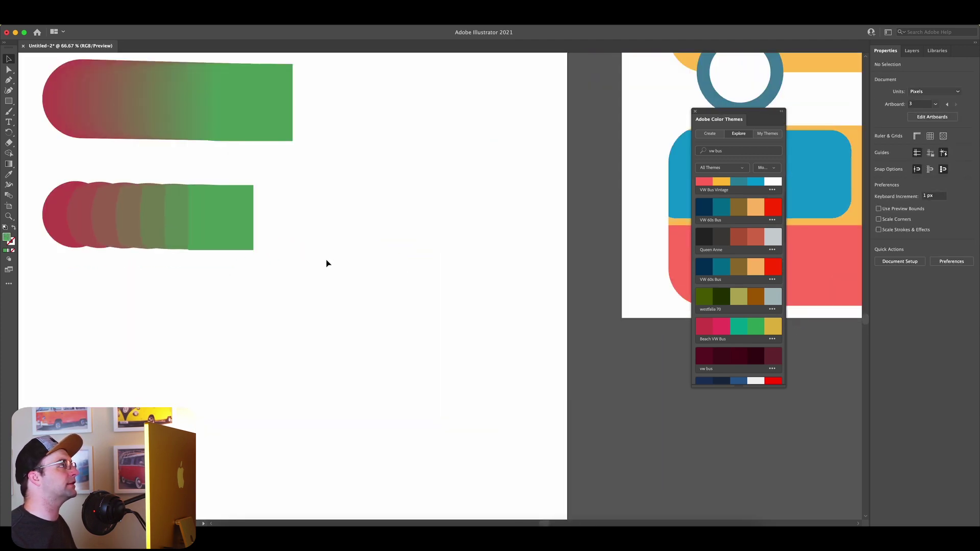
scroll(326, 263, "down", 2)
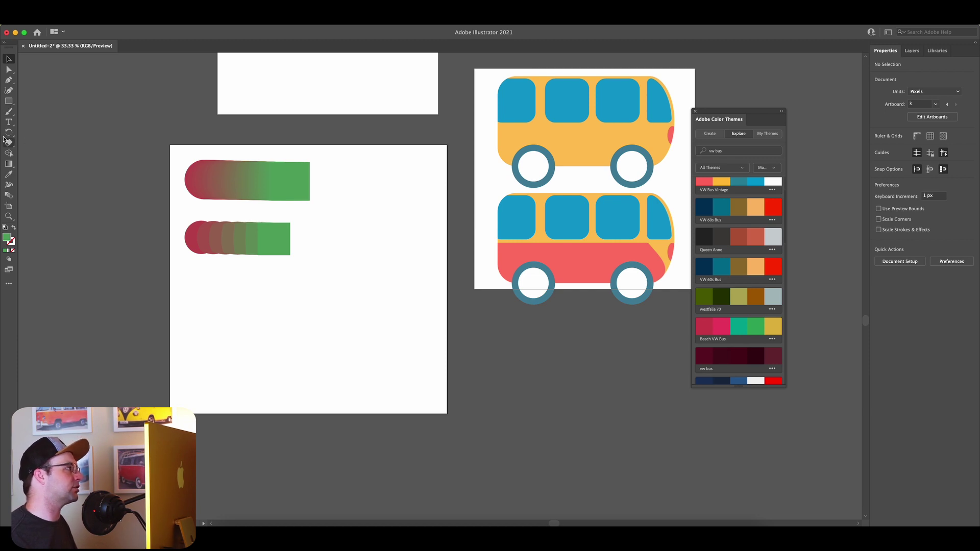
Add a point-text line reading 'ben designs' below the blends
left_click(9, 121)
left_click_drag(203, 276, 363, 343)
key("BackSpace")
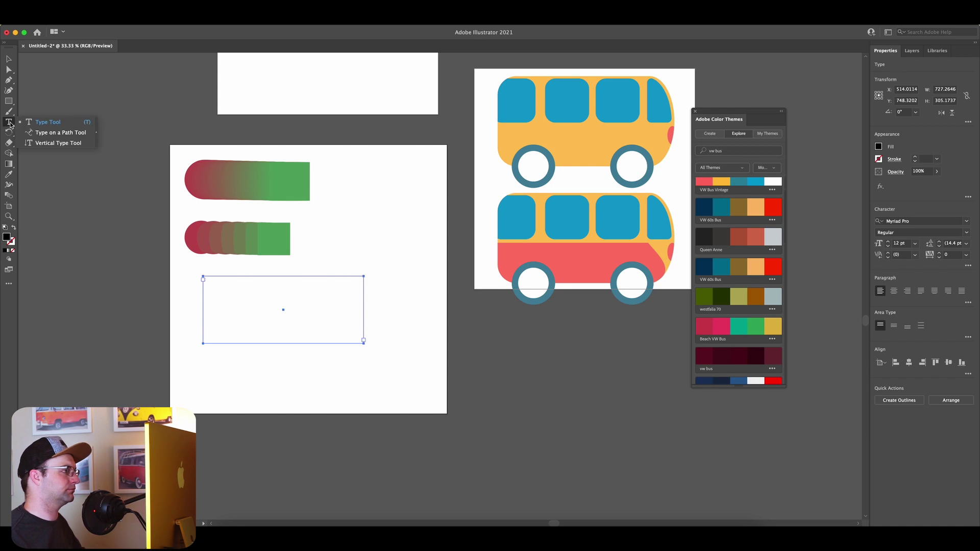
left_click(216, 282)
key("BackSpace")
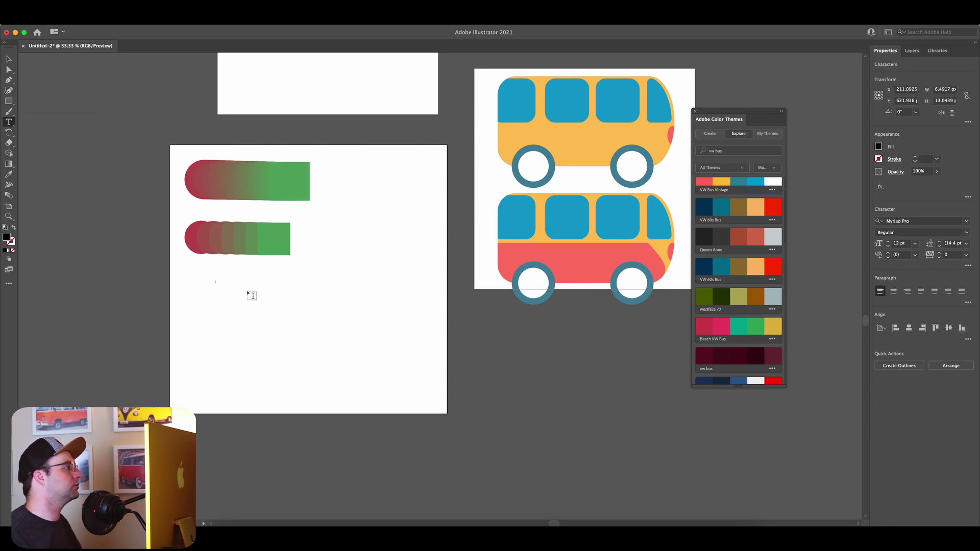
key("Escape")
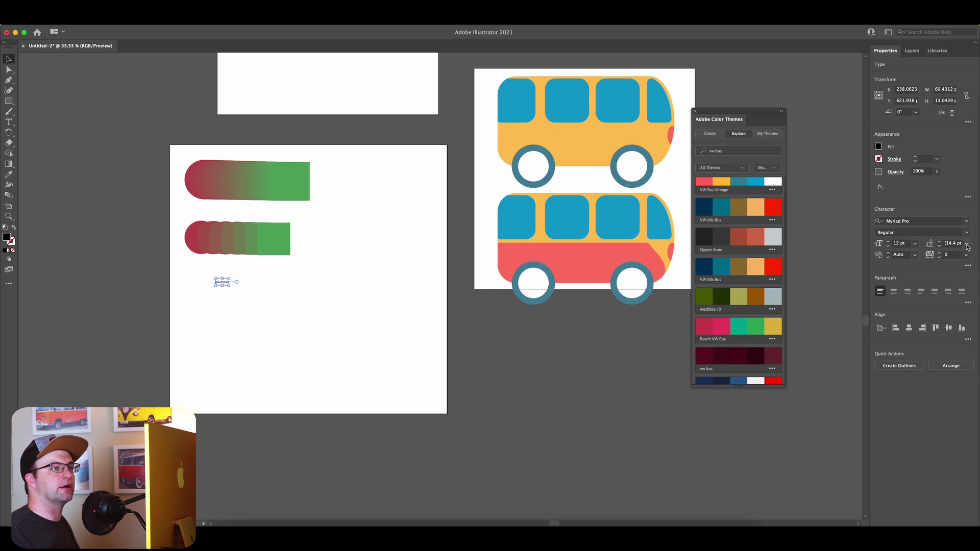
Set the text to 200 pt and move it down and left below the blends
left_click(915, 244)
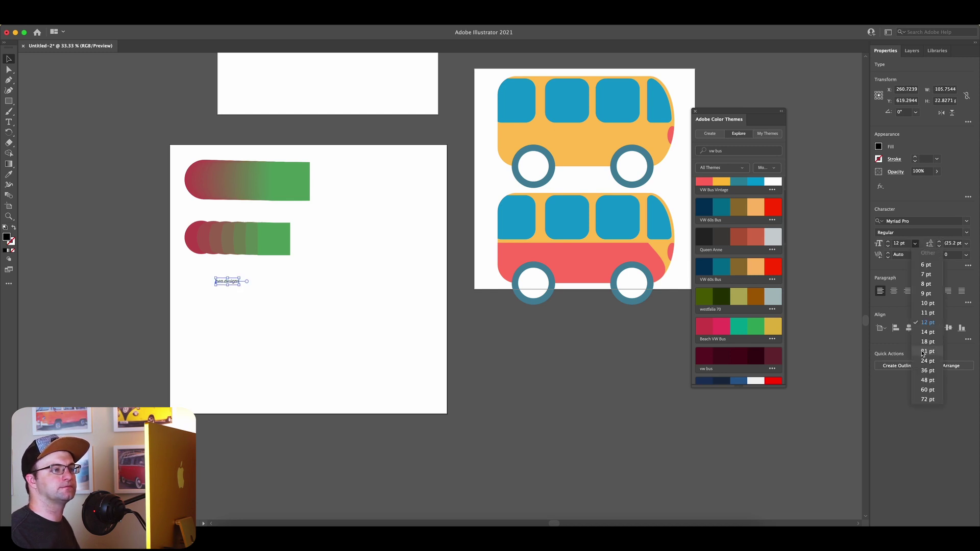
left_click(899, 244)
left_click(899, 244)
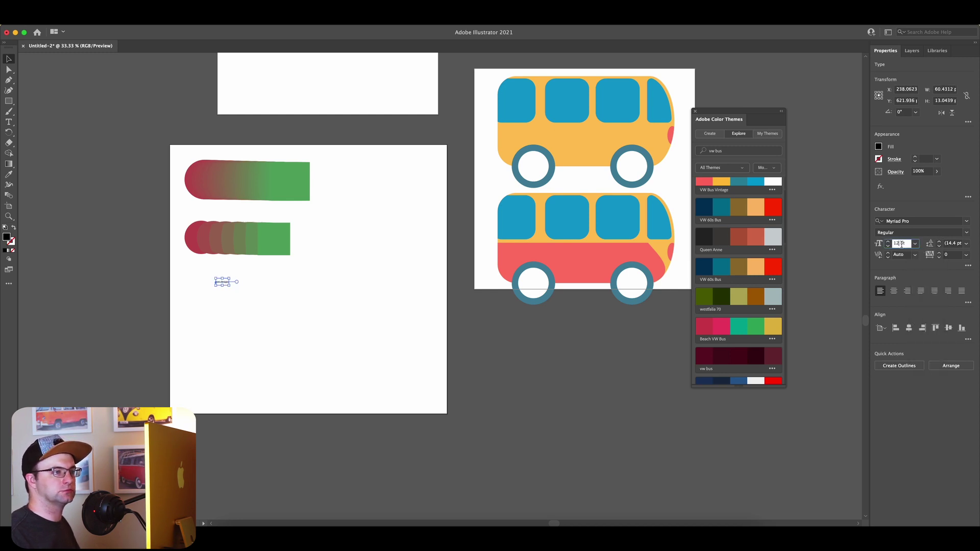
type("200")
key("Return")
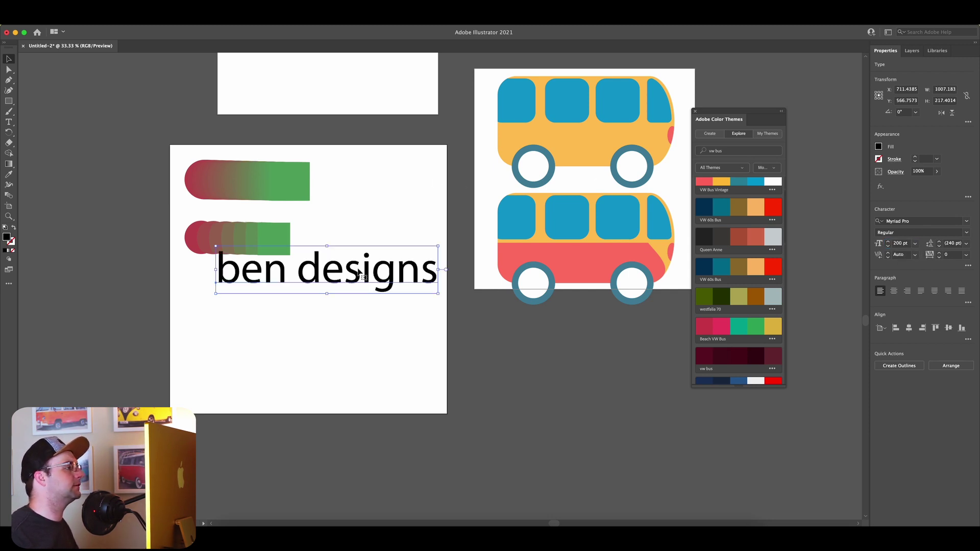
left_click_drag(360, 274, 339, 303)
Change the text's font to Quicksand Regular
left_click(966, 223)
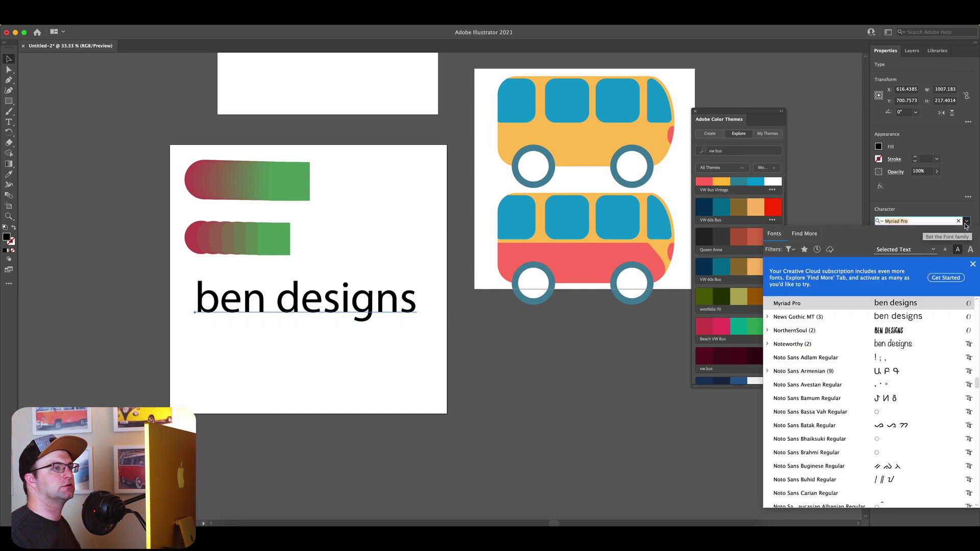
type("qui")
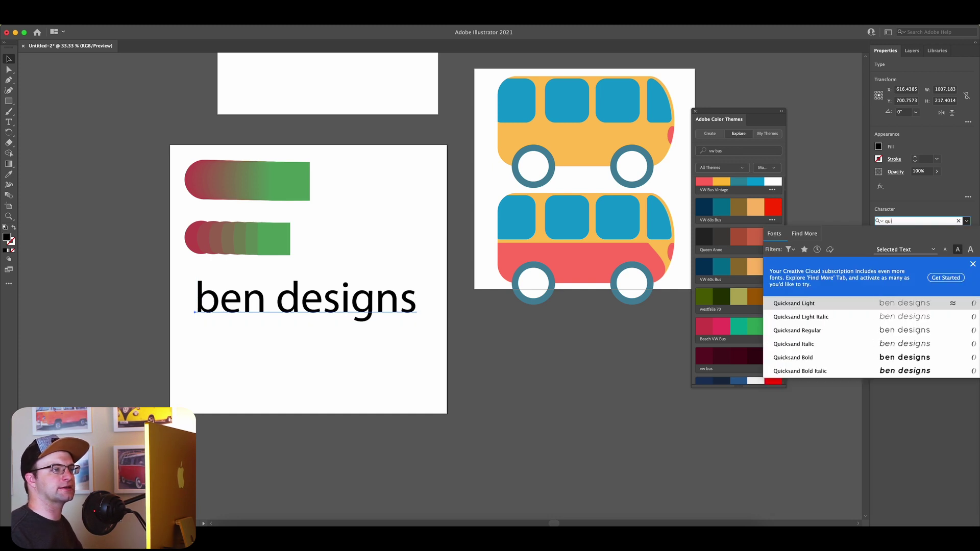
key("Down")
key("Down")
key("Down")
key("Up")
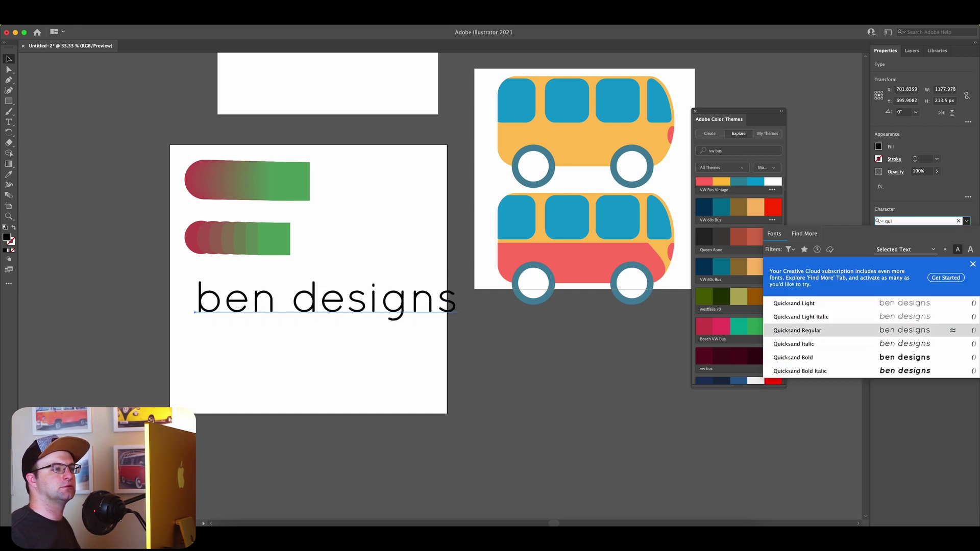
key("Return")
left_click(356, 223)
key("super+equal")
key("super+minus")
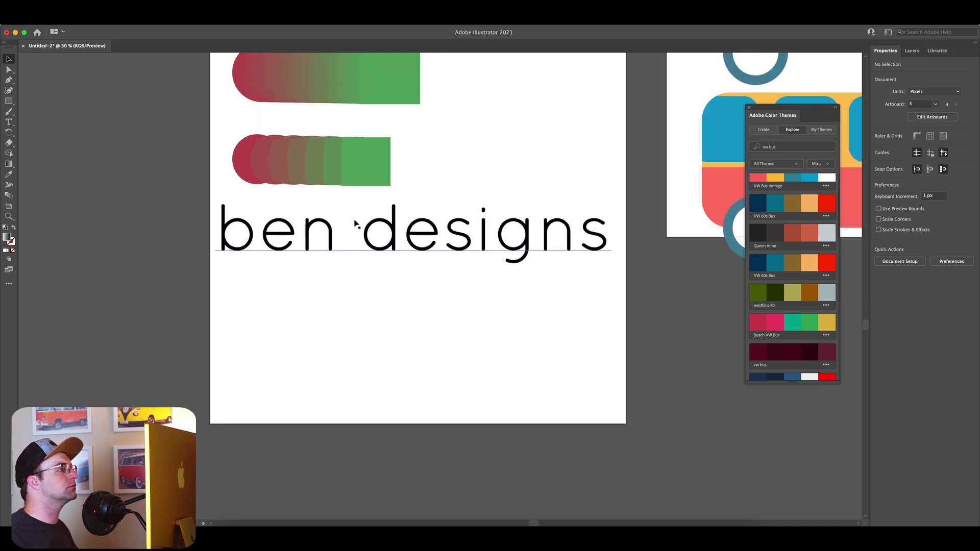
scroll(356, 223, "right", 3)
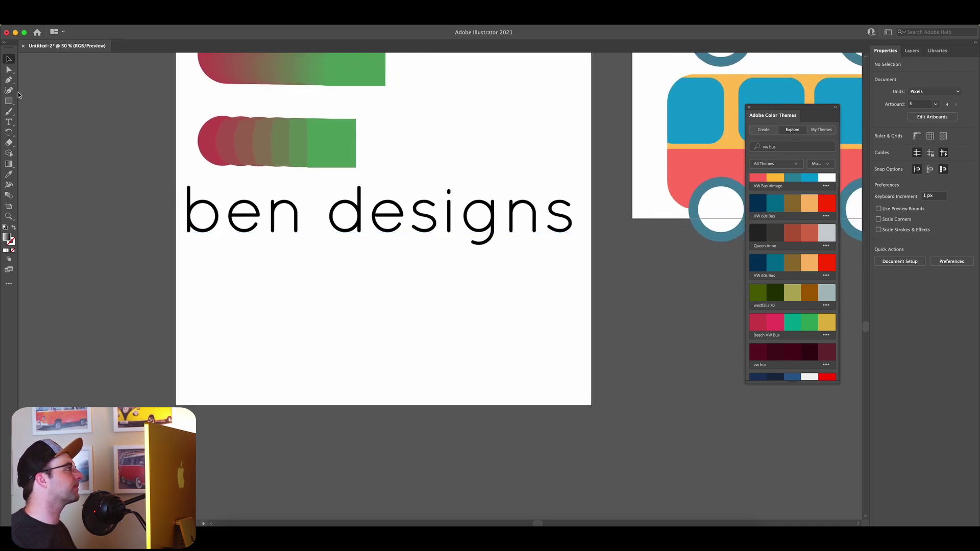
key("p")
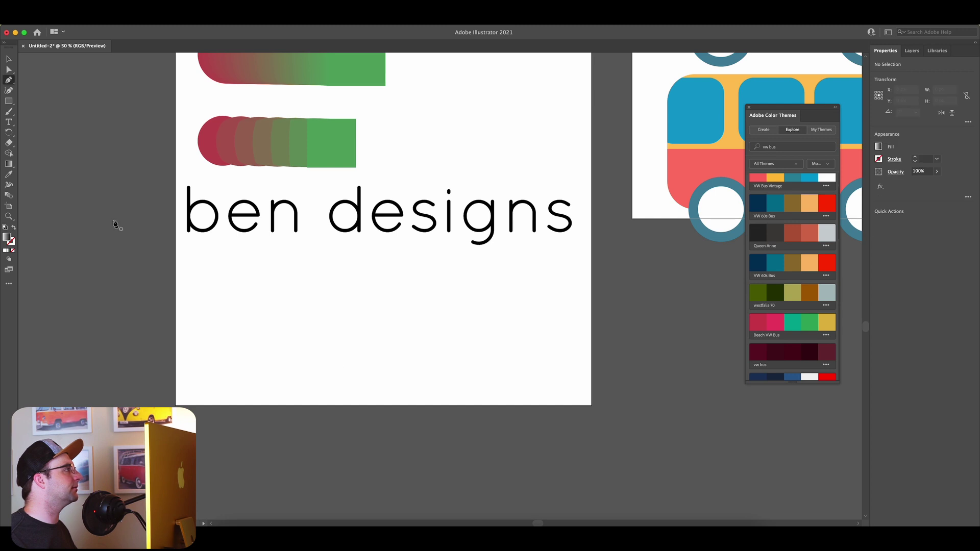
Draw a closed, rounded four-point blob outline with the Pen tool below the 'ben designs' text
left_click(265, 327)
left_click_drag(328, 259, 396, 259)
left_click_drag(388, 319, 387, 345)
left_click_drag(335, 372, 279, 372)
left_click_drag(265, 325, 264, 304)
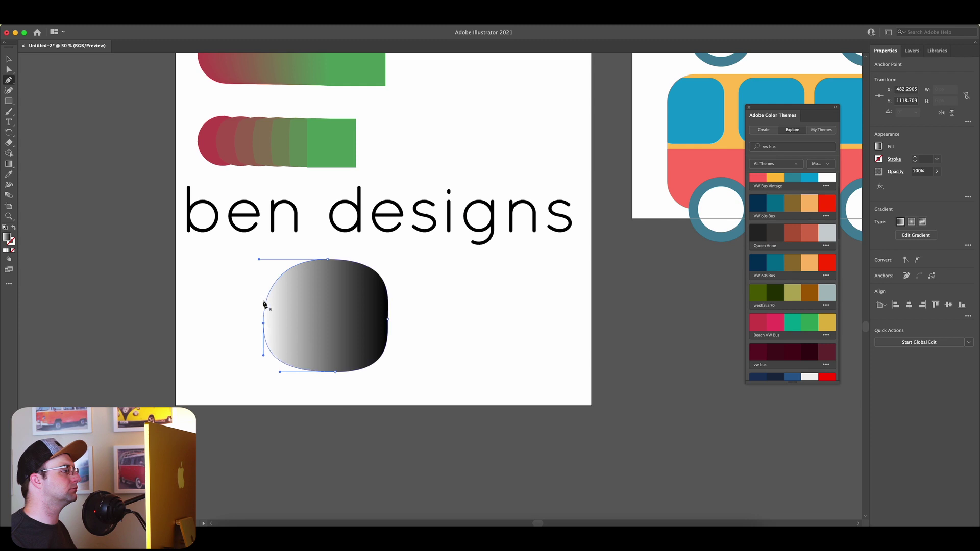
Fill the blob with the bus palette's coral red and move it left and up under the text
key("v")
left_click(757, 204)
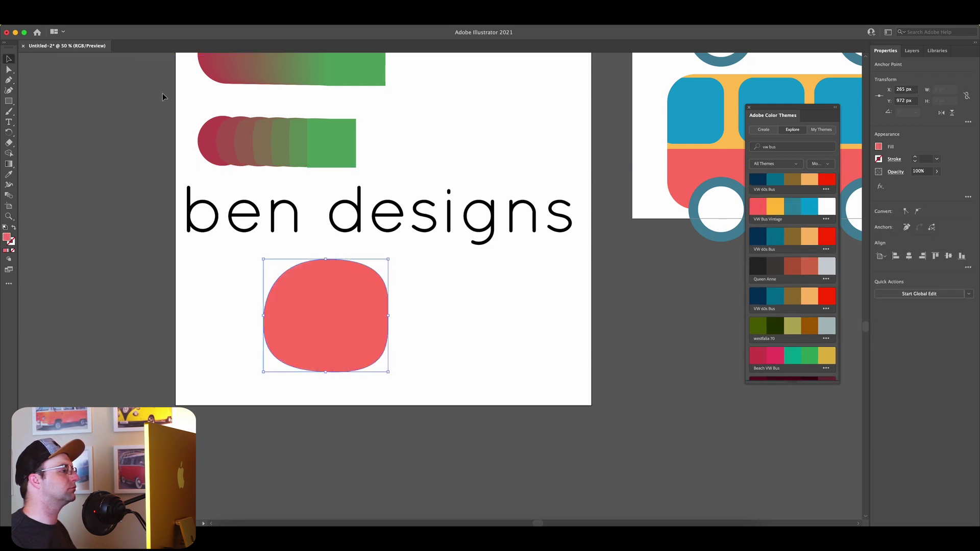
left_click(532, 342)
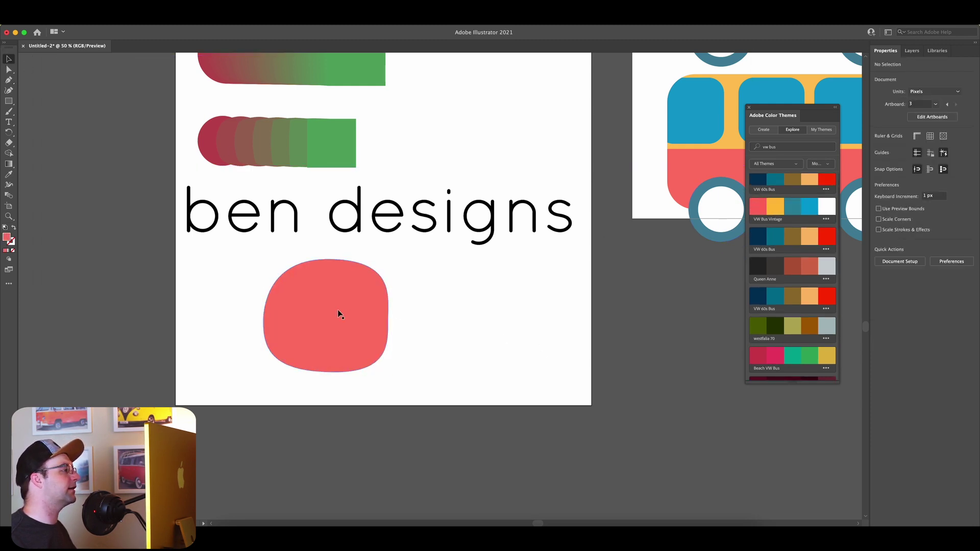
left_click_drag(338, 311, 272, 291)
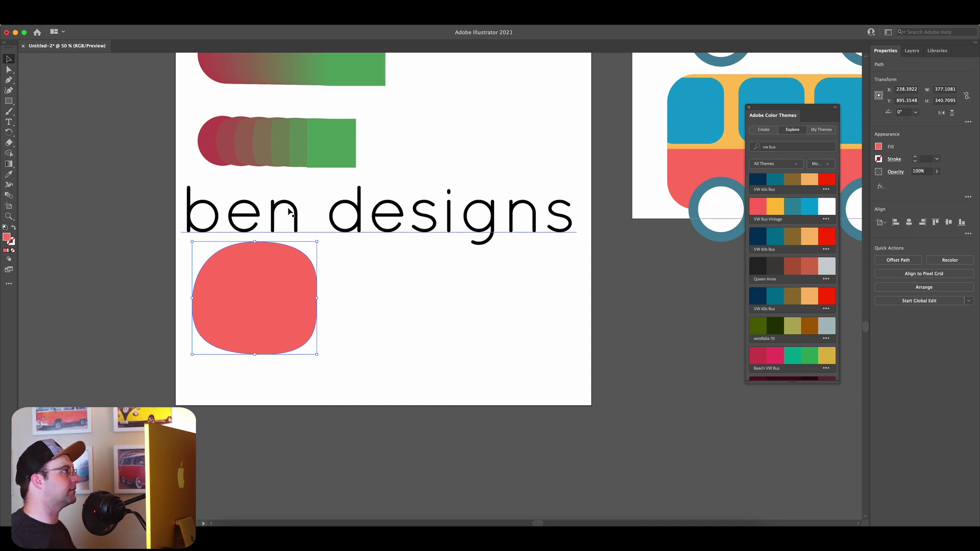
scroll(341, 220, "up", 3)
scroll(341, 221, "right", 2)
scroll(340, 221, "up", 1)
scroll(341, 221, "left", 1)
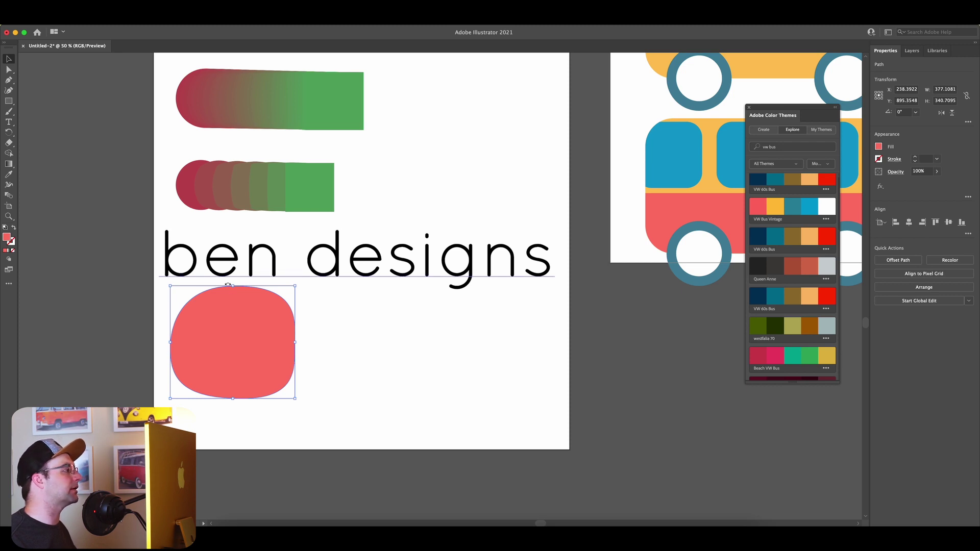
scroll(327, 233, "up", 5)
scroll(255, 265, "down", 8)
scroll(230, 284, "up", 4)
scroll(230, 284, "down", 4)
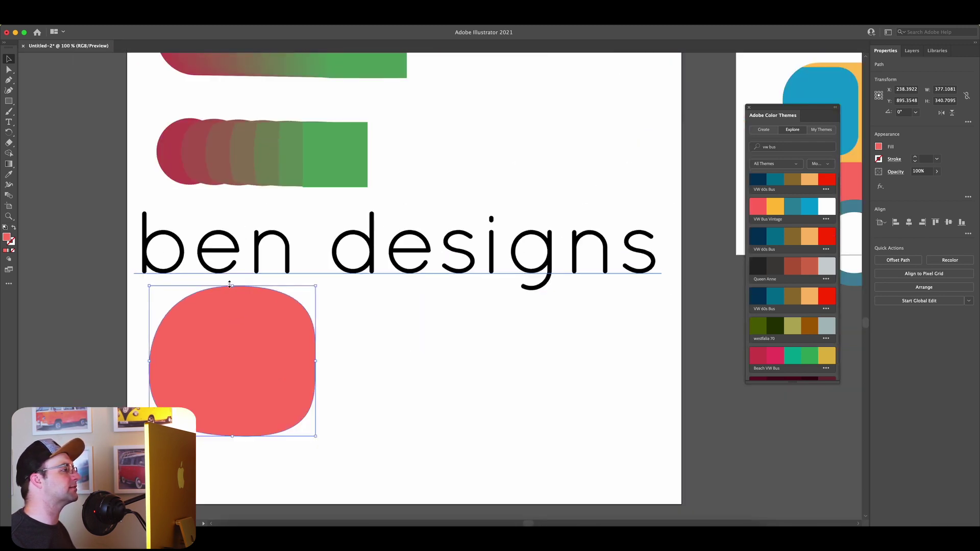
scroll(408, 247, "up", 5)
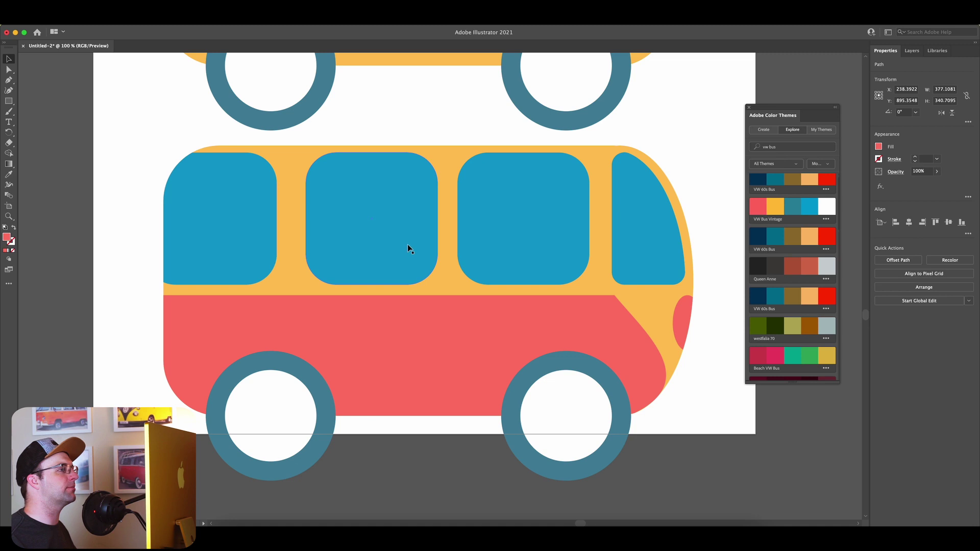
scroll(407, 247, "down", 5)
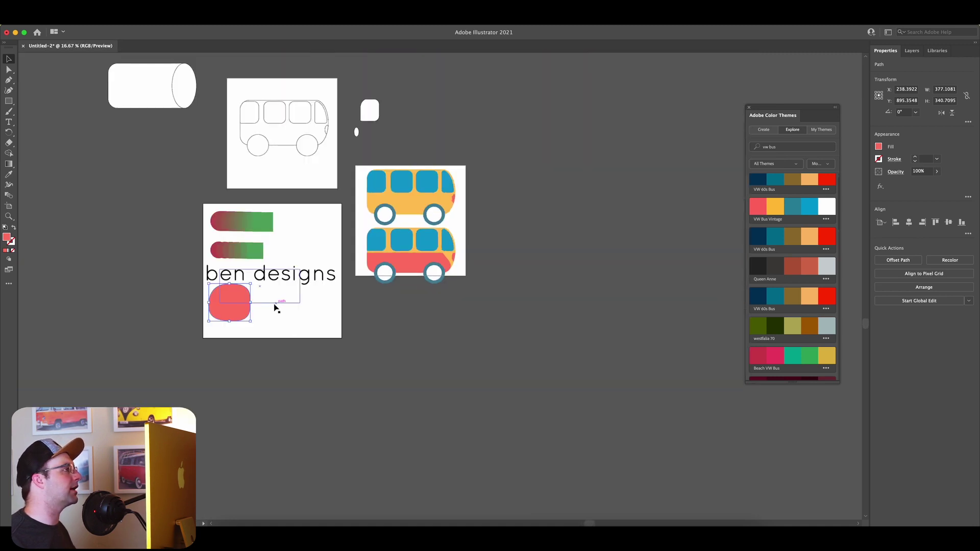
scroll(275, 306, "up", 4)
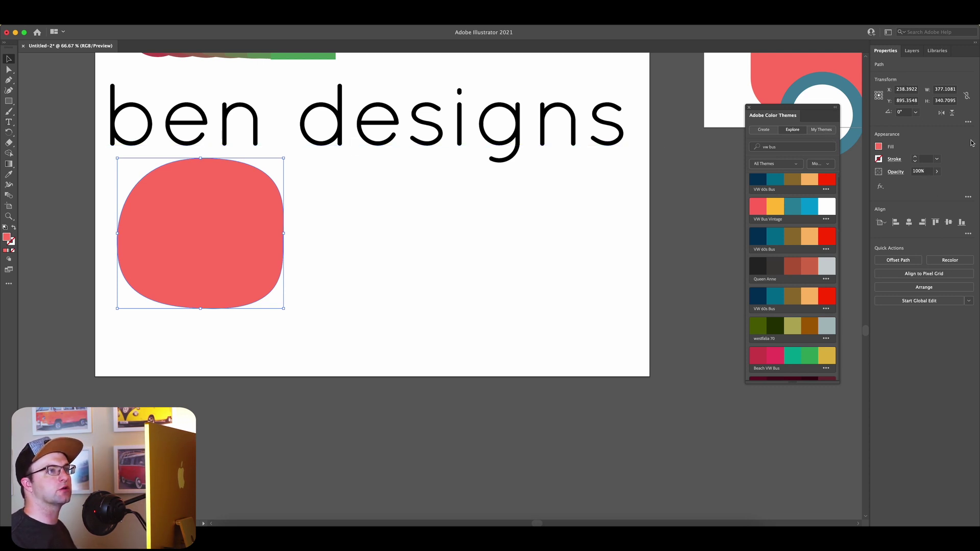
Apply a 3D Extrude & Bevel effect to the blob from the Appearance panel
left_click(968, 197)
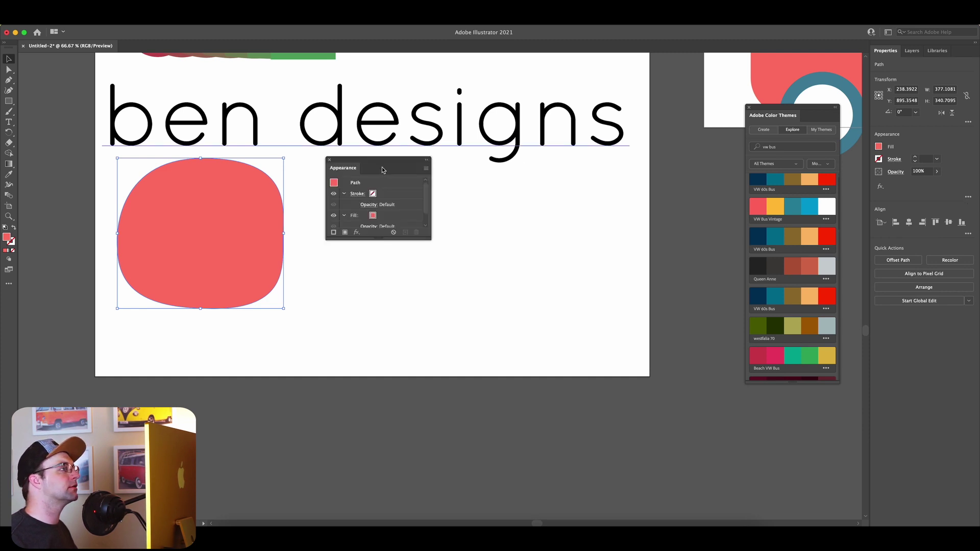
left_click_drag(382, 165, 644, 176)
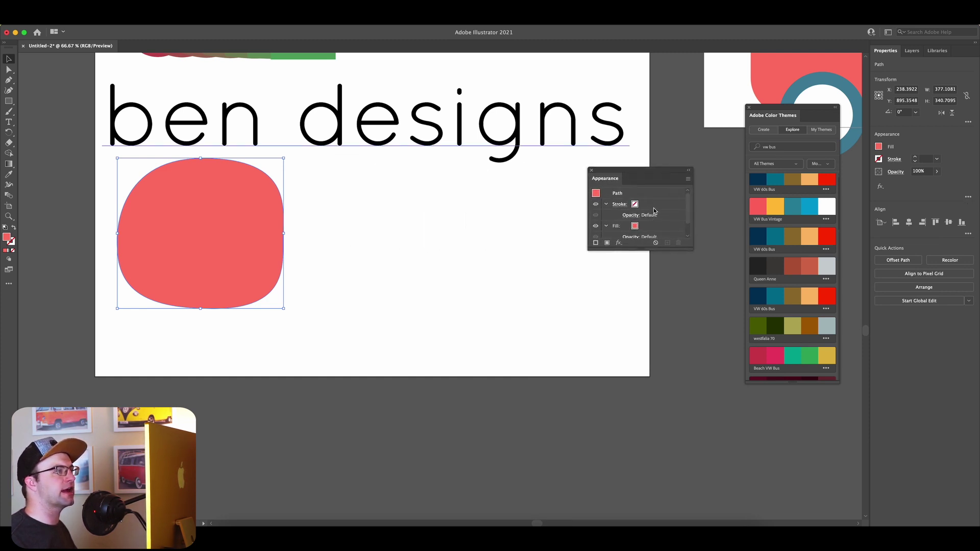
left_click(619, 243)
mouse_move(637, 266)
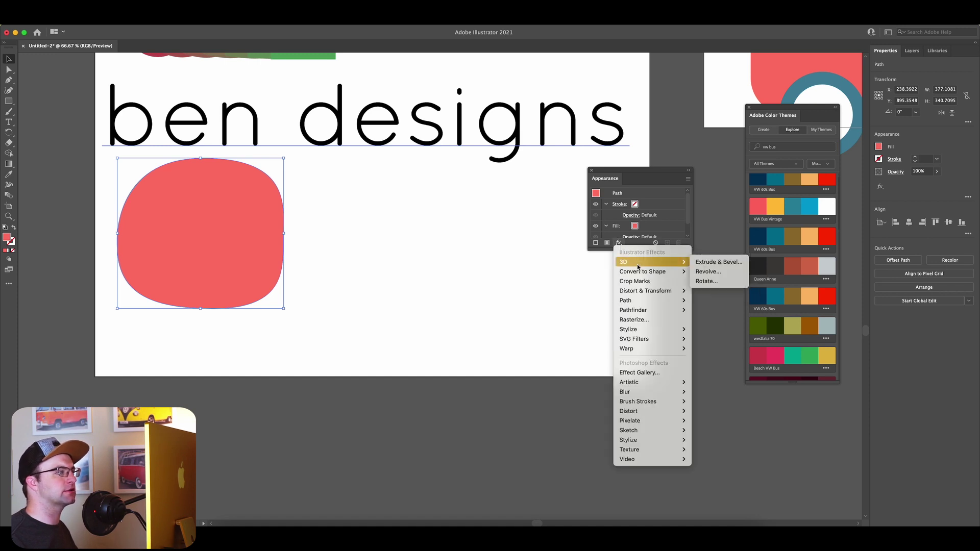
left_click(716, 262)
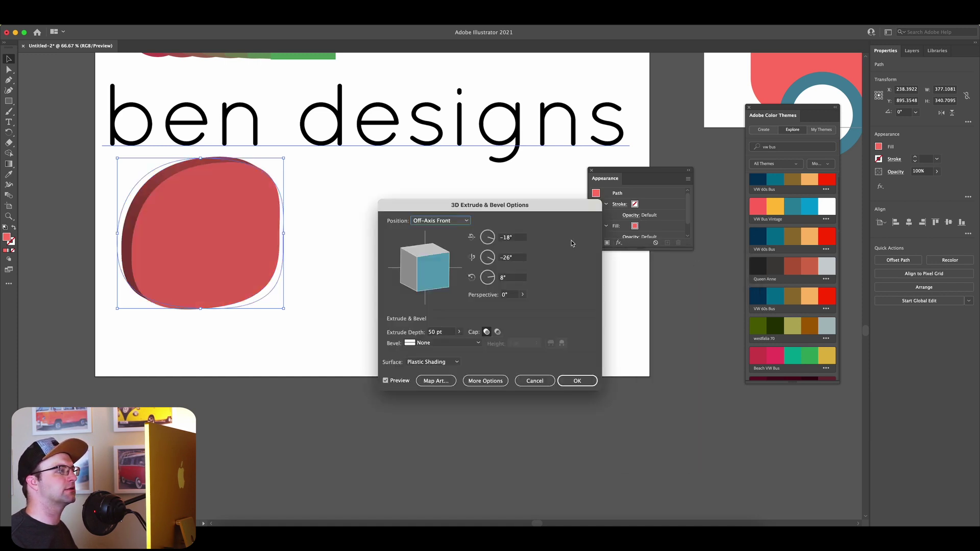
left_click(578, 381)
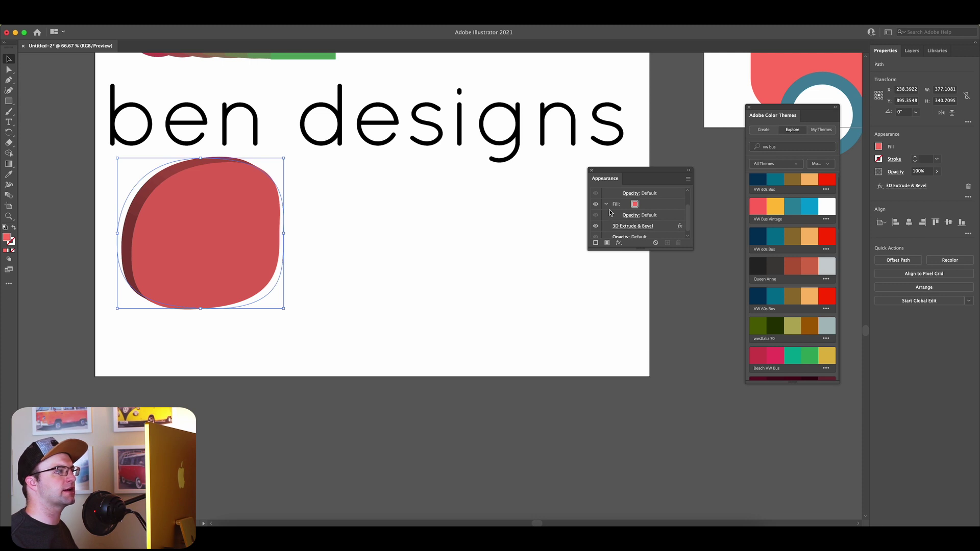
Colour the blob's stroke yellow so the extruded sides turn golden
left_click(607, 243)
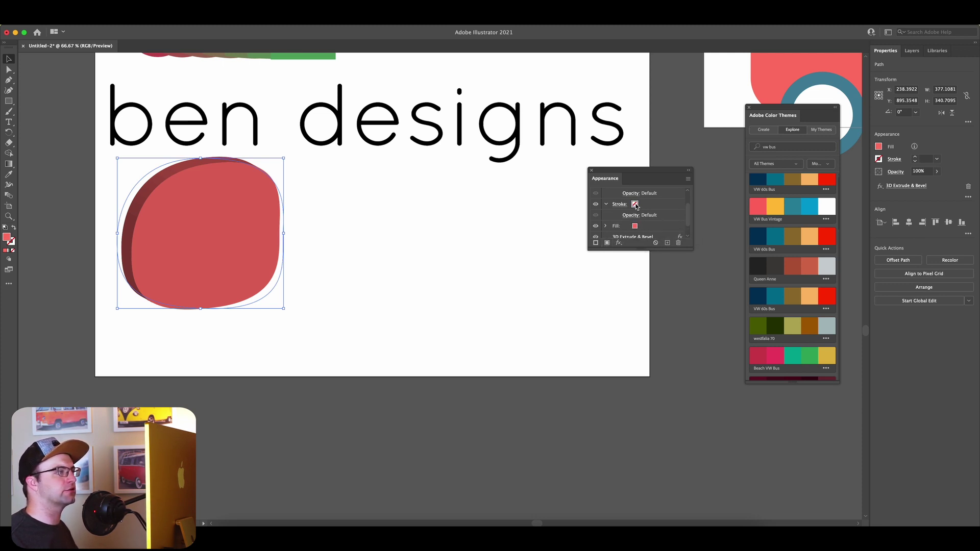
left_click(635, 204)
left_click(776, 208)
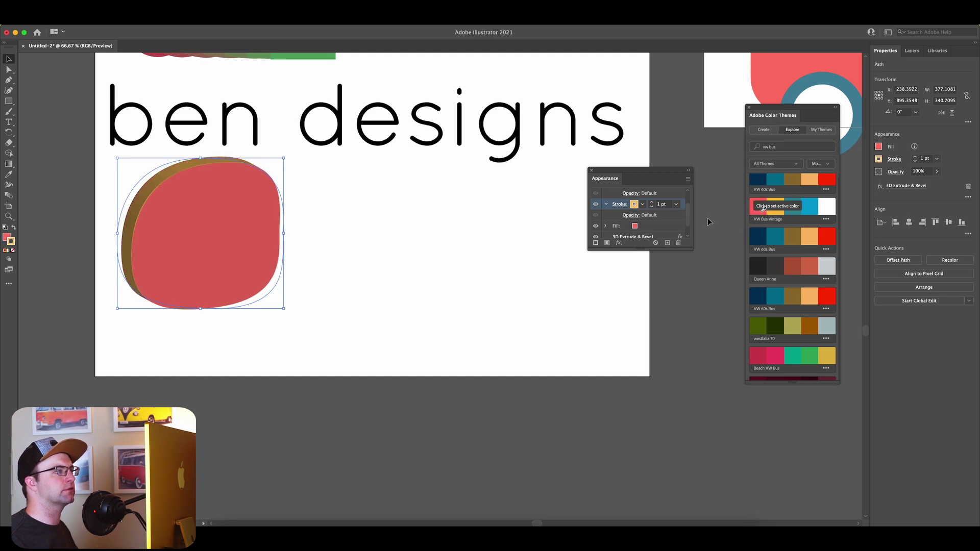
Add a new fill on top of the blob and make it green from the theme swatches
left_click(610, 243)
left_click(642, 205)
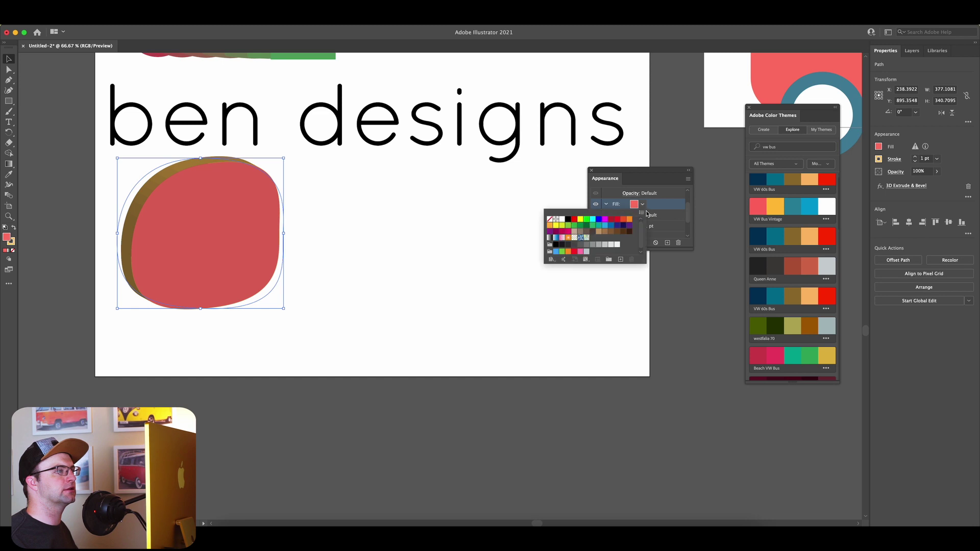
scroll(812, 258, "down", 1)
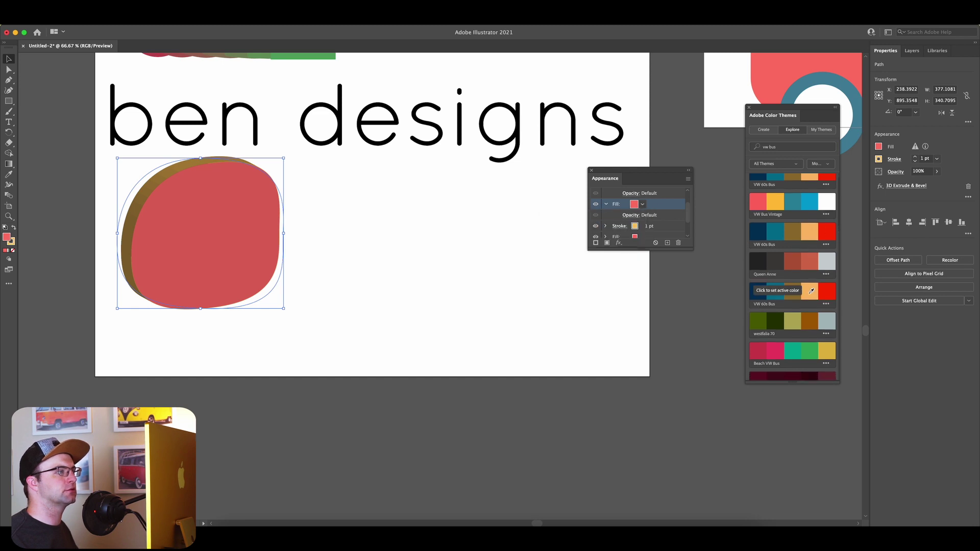
left_click(810, 339)
left_click_drag(632, 208, 630, 216)
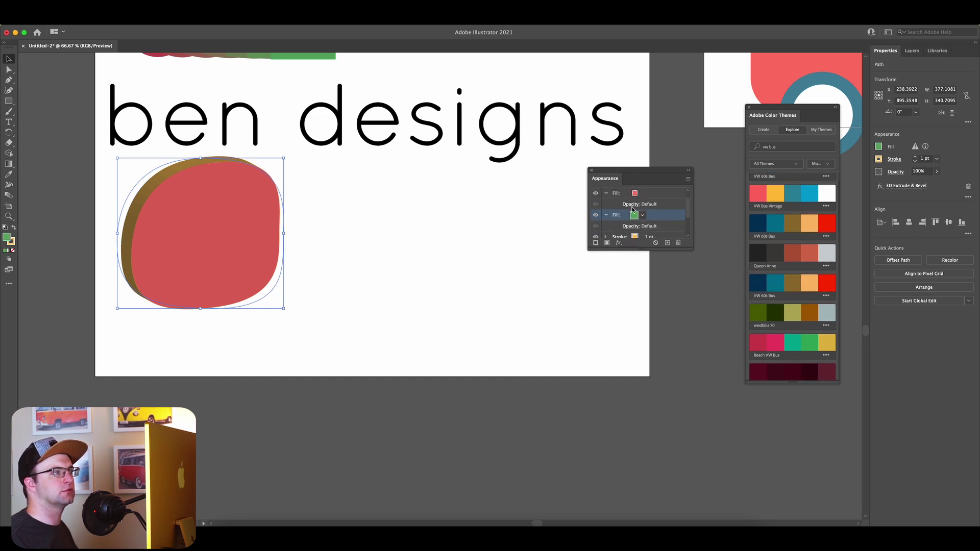
left_click(619, 243)
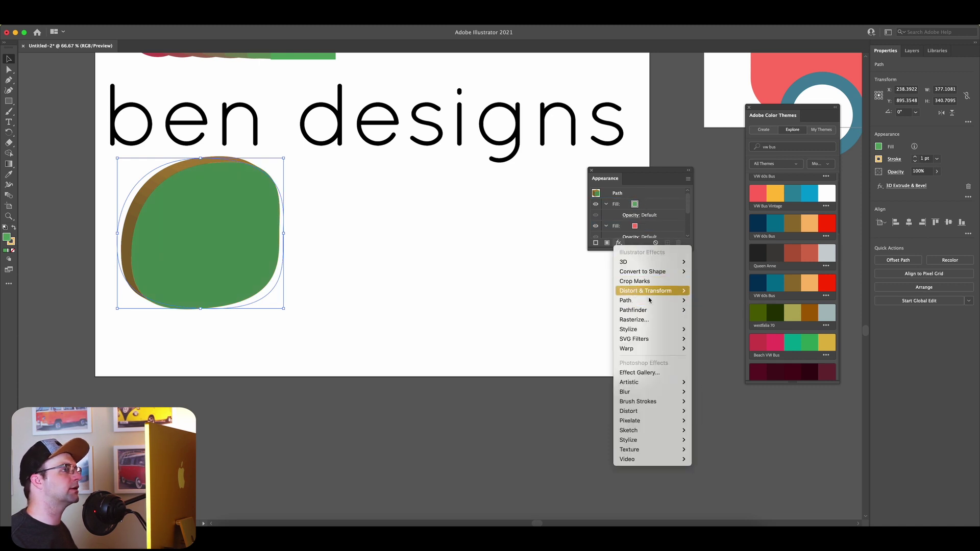
Try a Transform effect that narrows the blob's horizontal scale, then cancel it
left_click(713, 320)
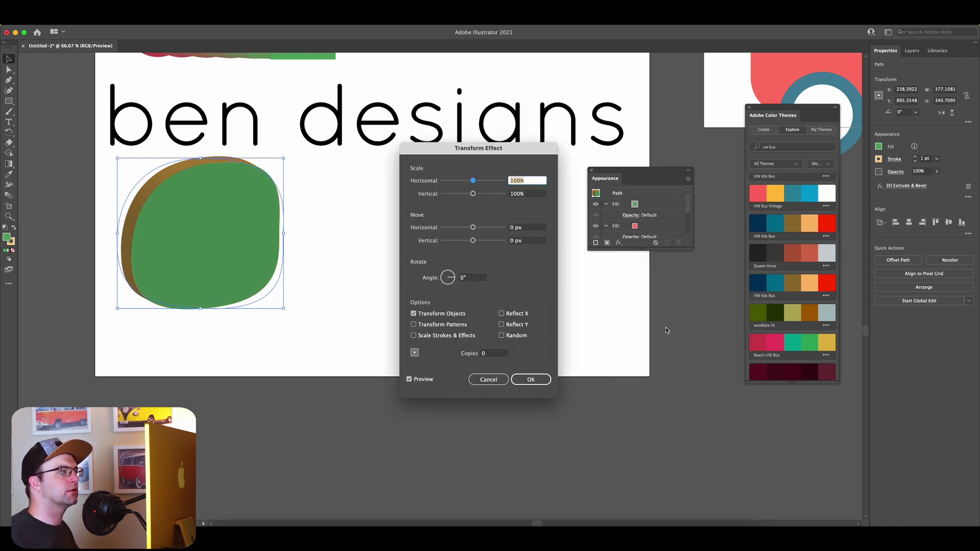
left_click_drag(470, 183, 467, 183)
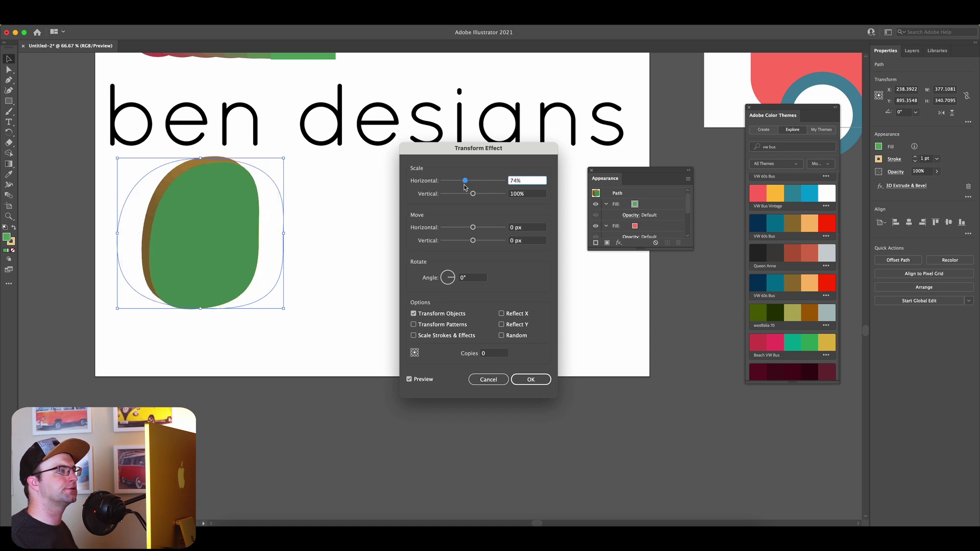
left_click_drag(474, 183, 476, 183)
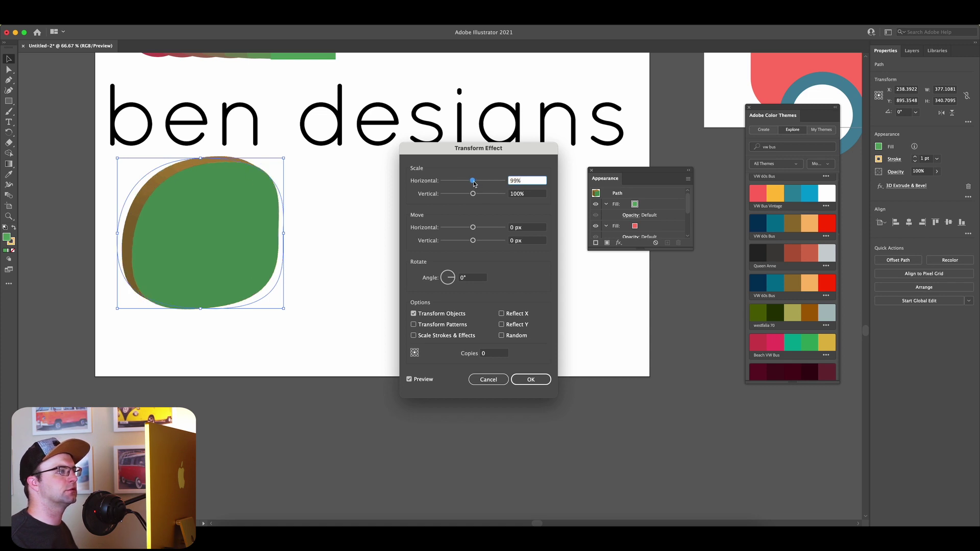
left_click(530, 379)
Preview Roughen on the green fill, discard it, and close the Appearance panel
left_click(652, 206)
left_click(618, 243)
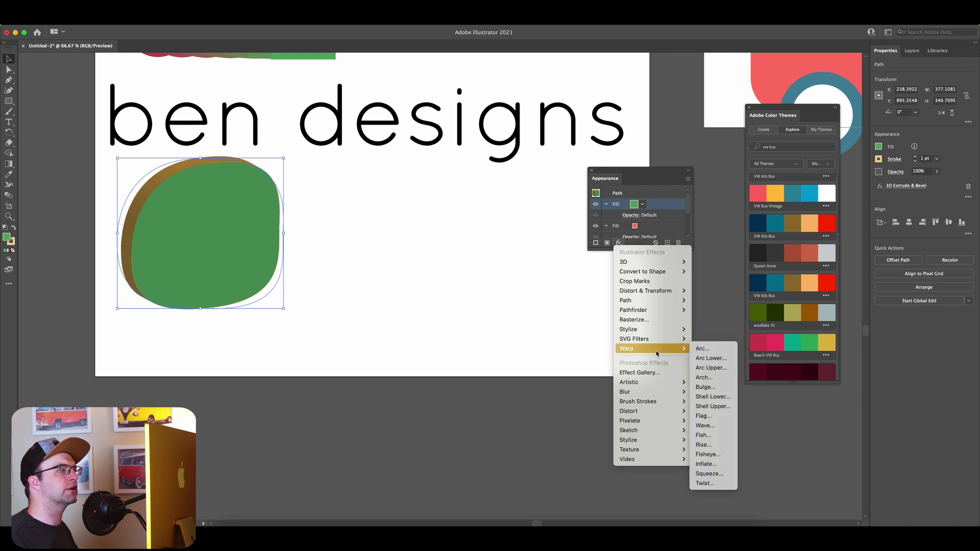
mouse_move(666, 294)
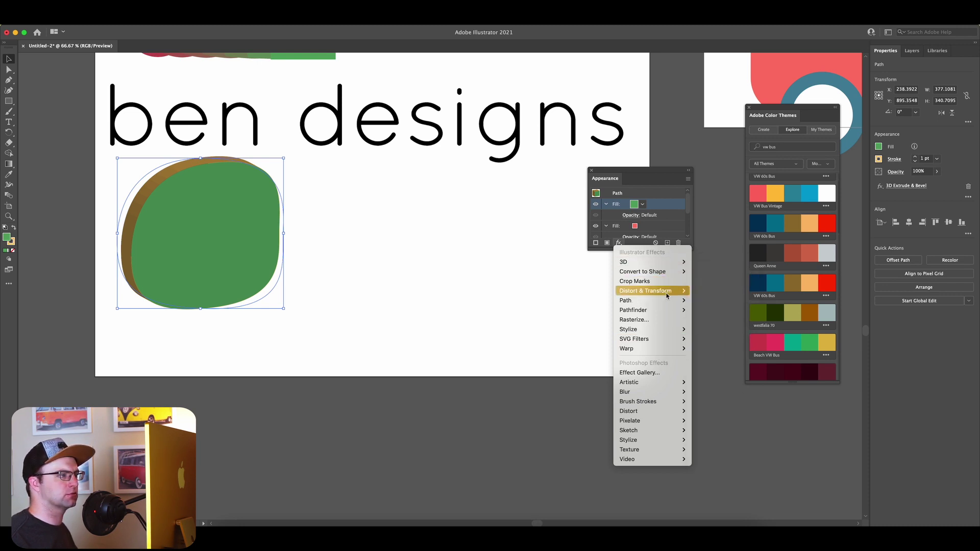
left_click(709, 309)
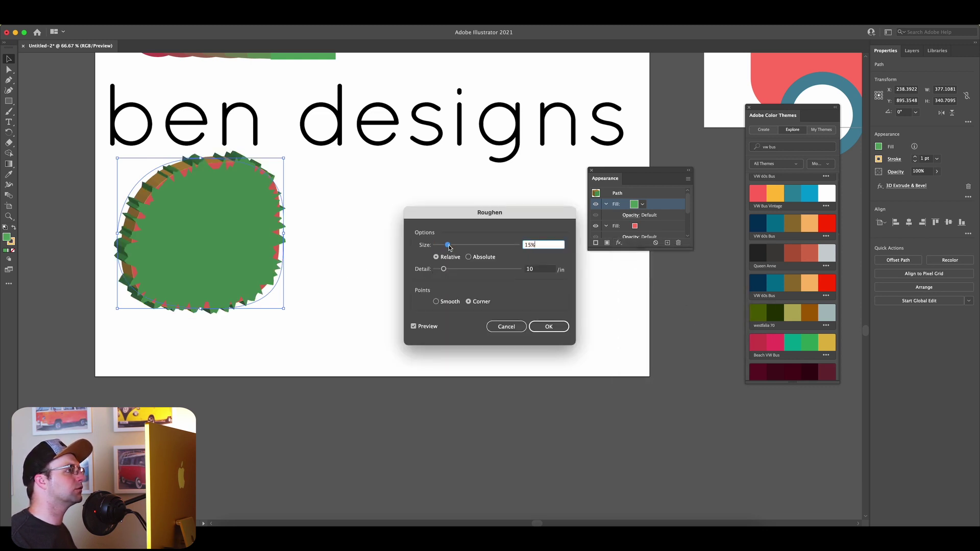
left_click_drag(440, 273, 452, 273)
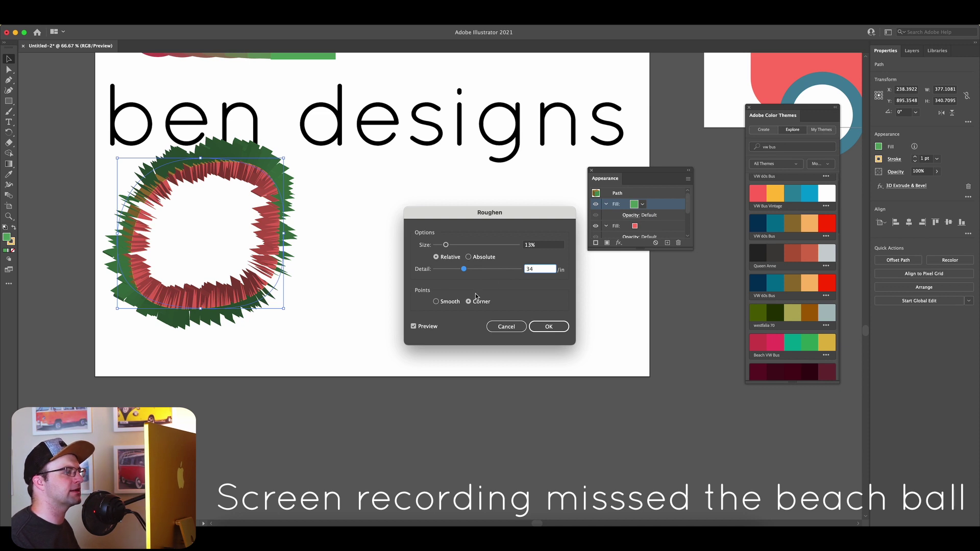
left_click(559, 330)
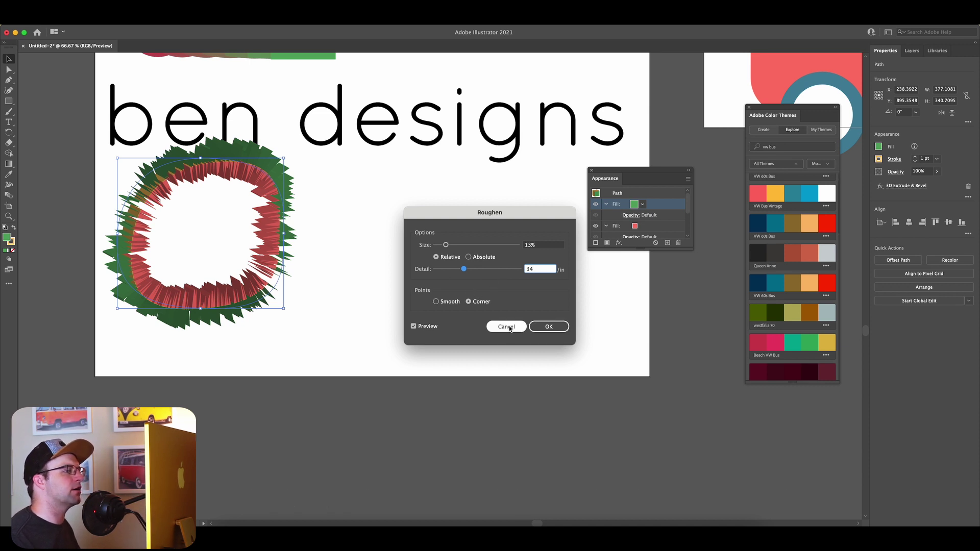
left_click(590, 171)
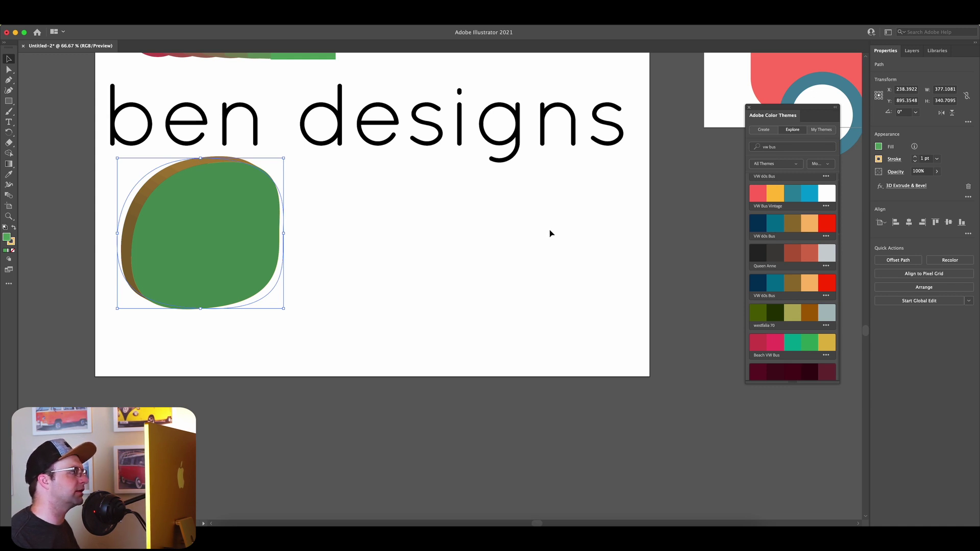
Draw a square right of the blob with no fill and a 19 pt stroke
scroll(549, 233, "up", 3)
scroll(550, 233, "right", 1)
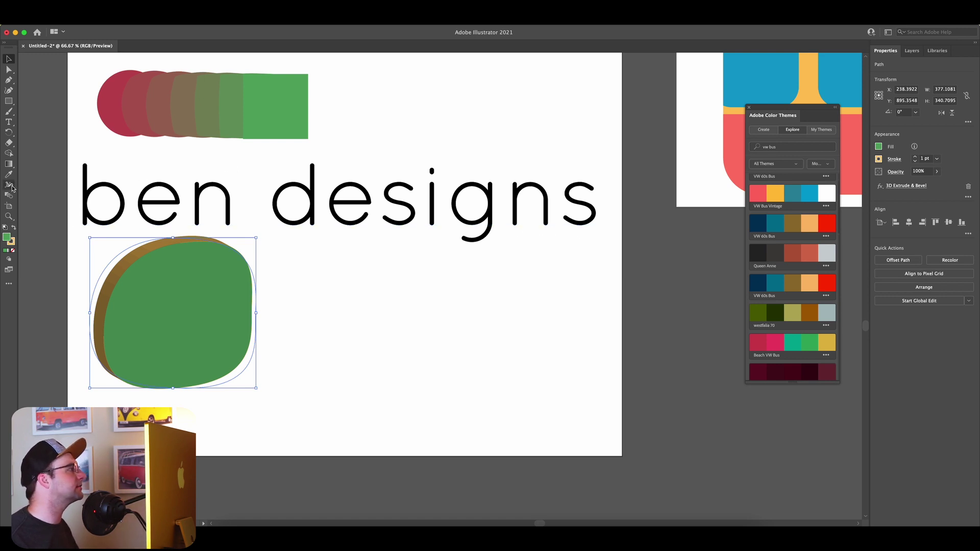
left_click(8, 101)
left_click_drag(388, 279, 483, 352)
left_click(878, 147)
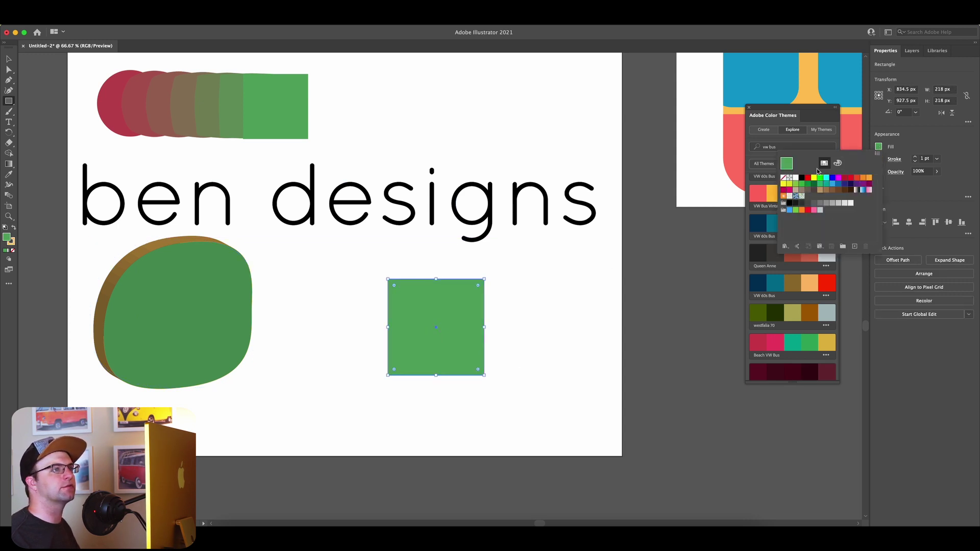
left_click(783, 177)
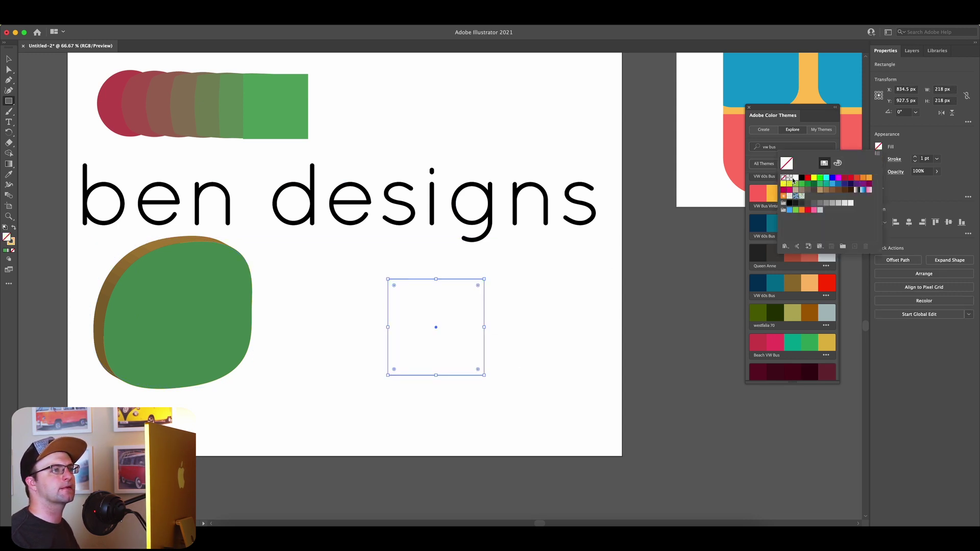
left_click(894, 162)
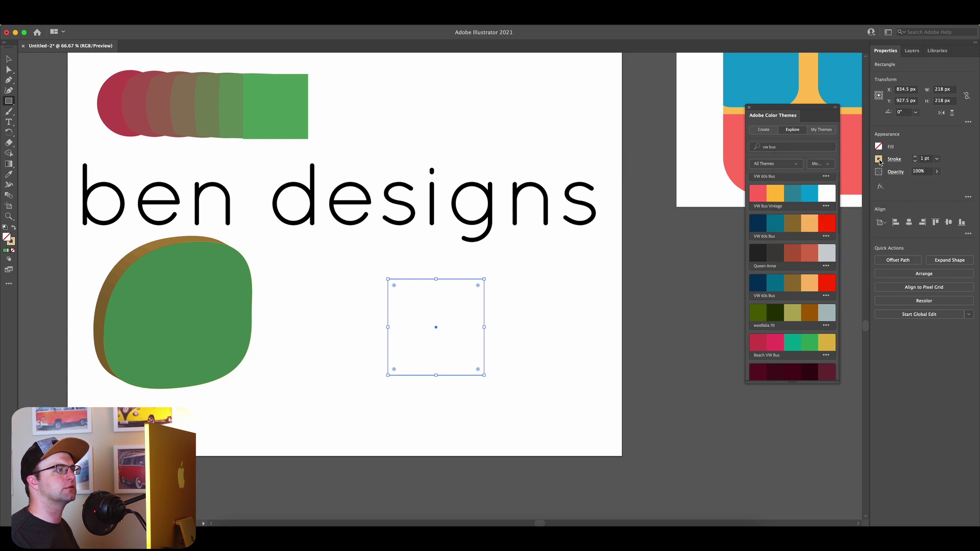
left_click(915, 158)
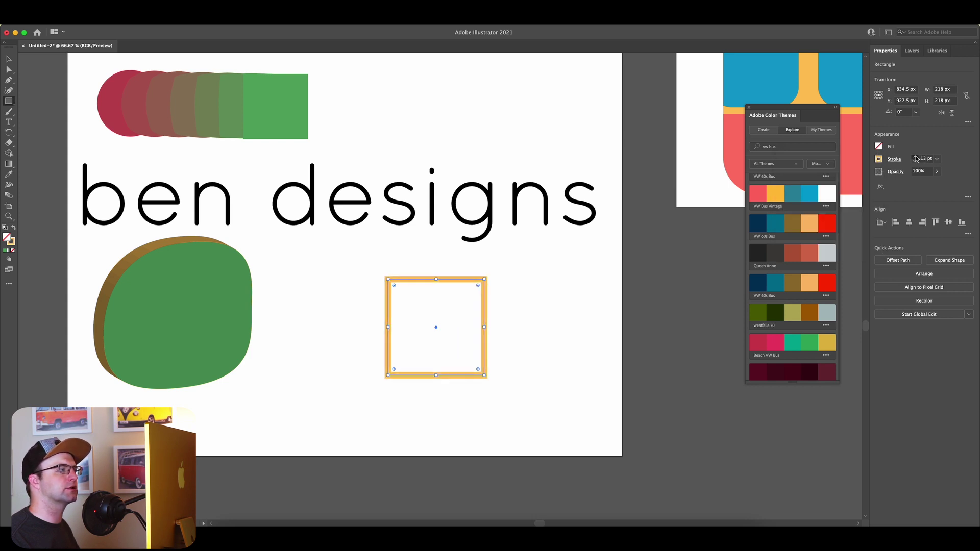
Bulge the square's stroke into uneven widths along its top, right and bottom edges with the Width tool
left_click(9, 185)
left_click_drag(450, 280, 415, 277)
left_click_drag(483, 308, 447, 310)
left_click_drag(484, 347, 483, 347)
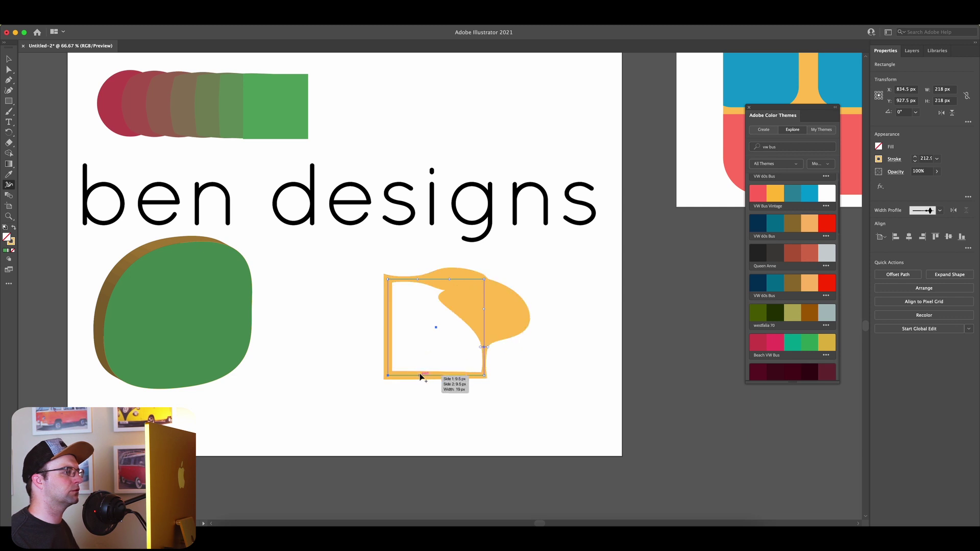
left_click_drag(420, 377, 470, 376)
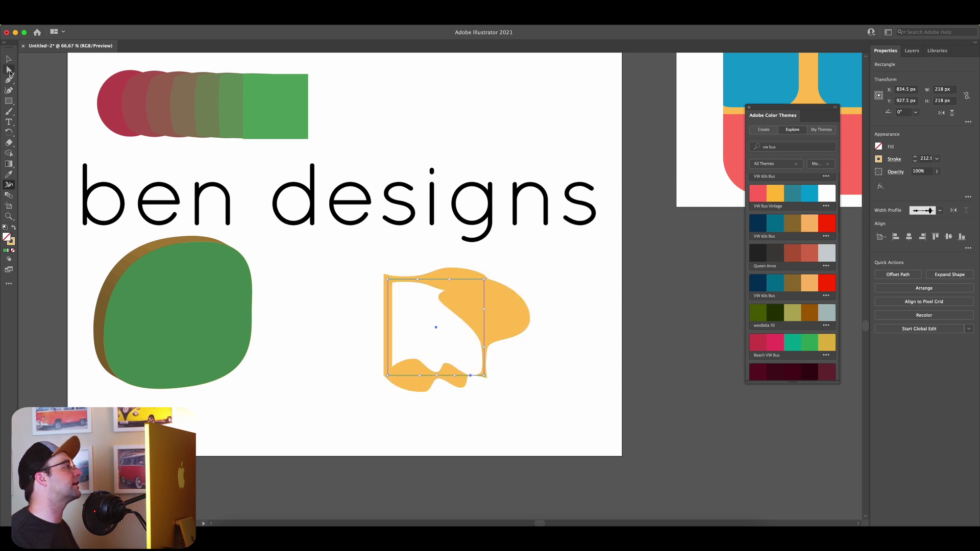